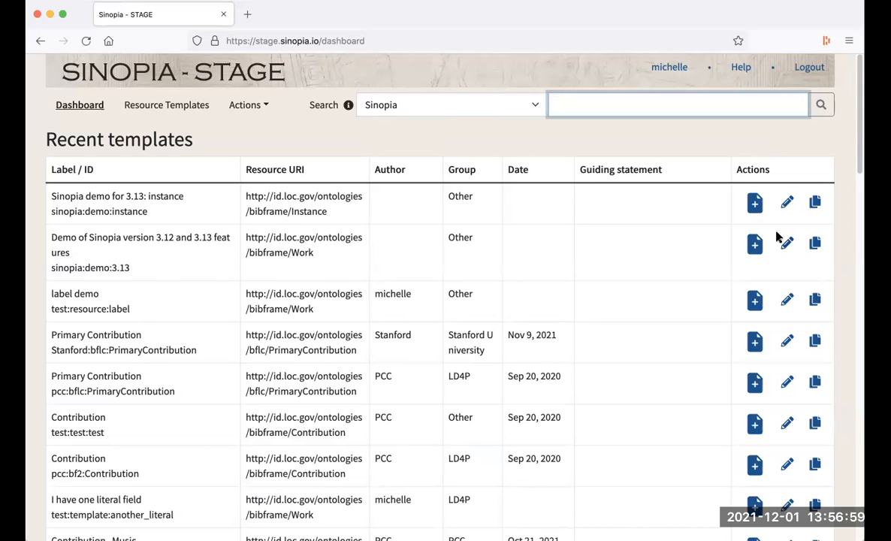
- View the help resources list, and open the Latest release / What's next page from help.sinopia.io in a new browser tab
click(741, 68)
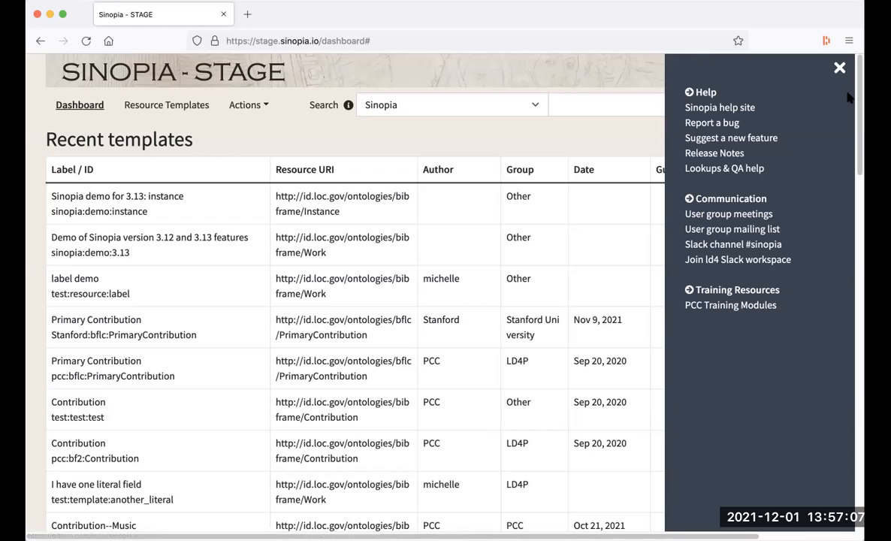
click(841, 70)
key(super+t)
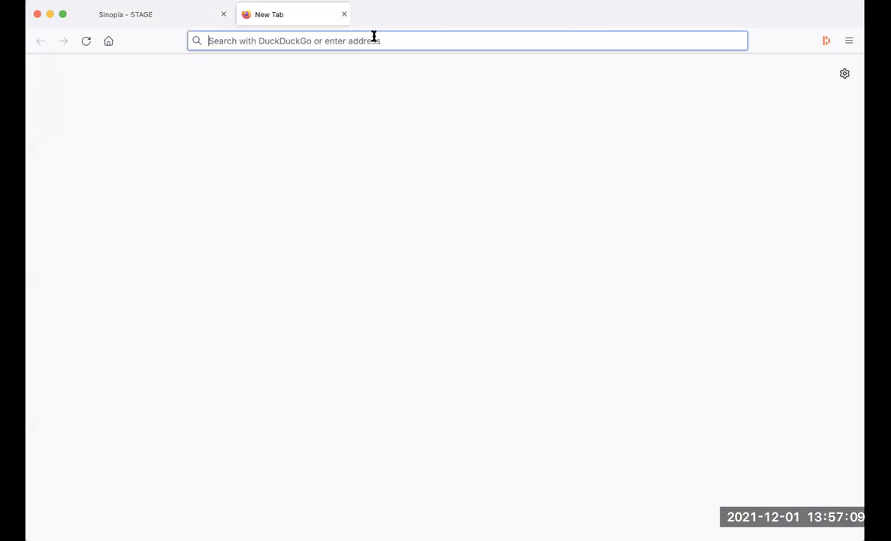
text(help.sinopi)
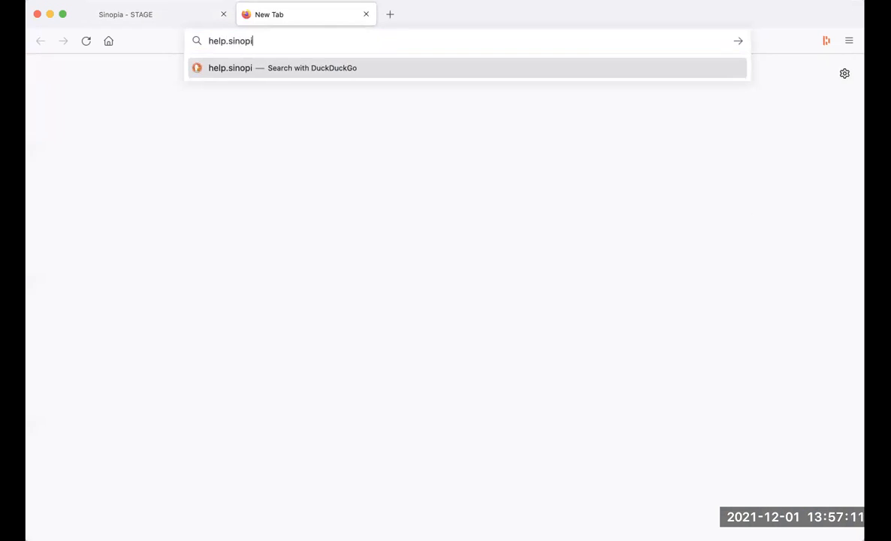
text(a.io)
key(Return)
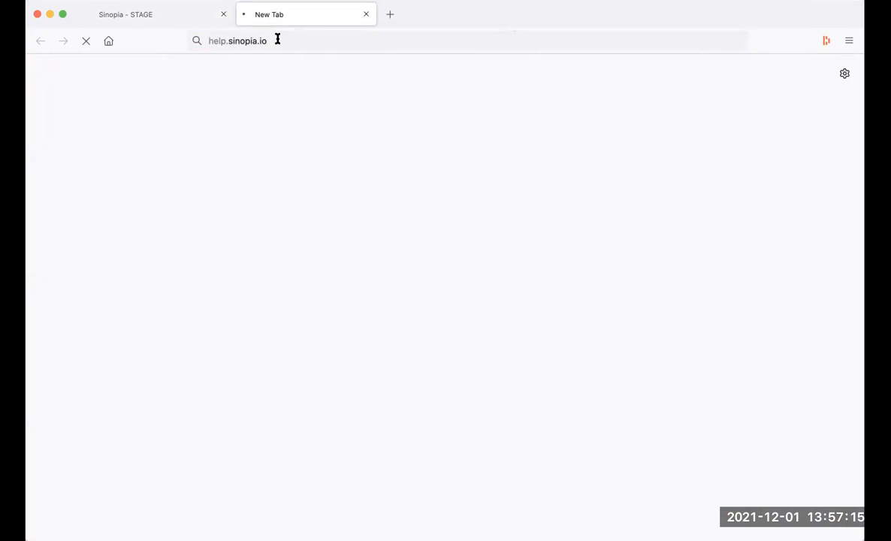
click(690, 382)
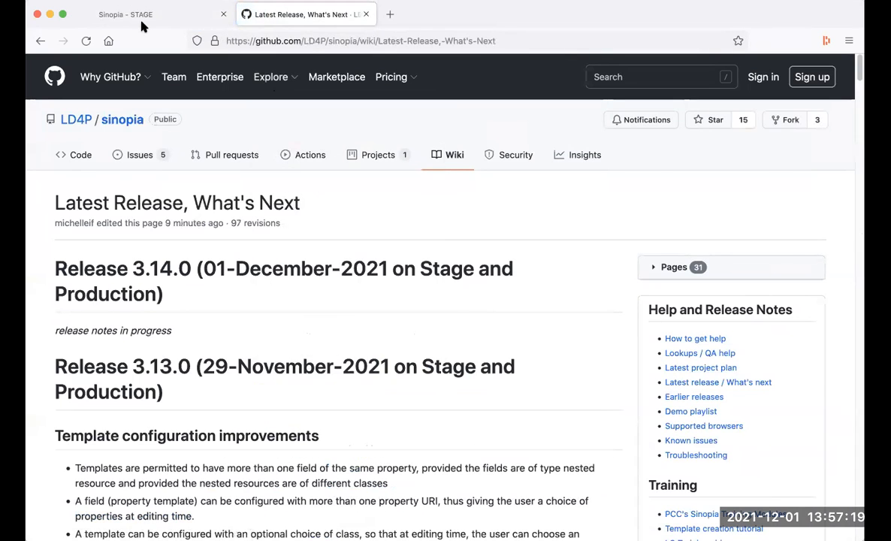
- Return to the Sinopia dashboard and search Sinopia BIBFRAME instance resources for "*"
click(142, 24)
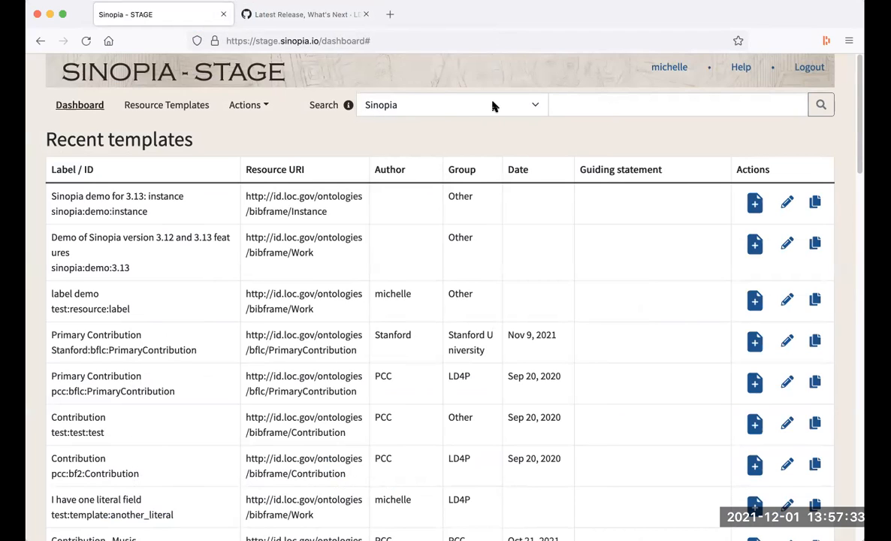
click(535, 106)
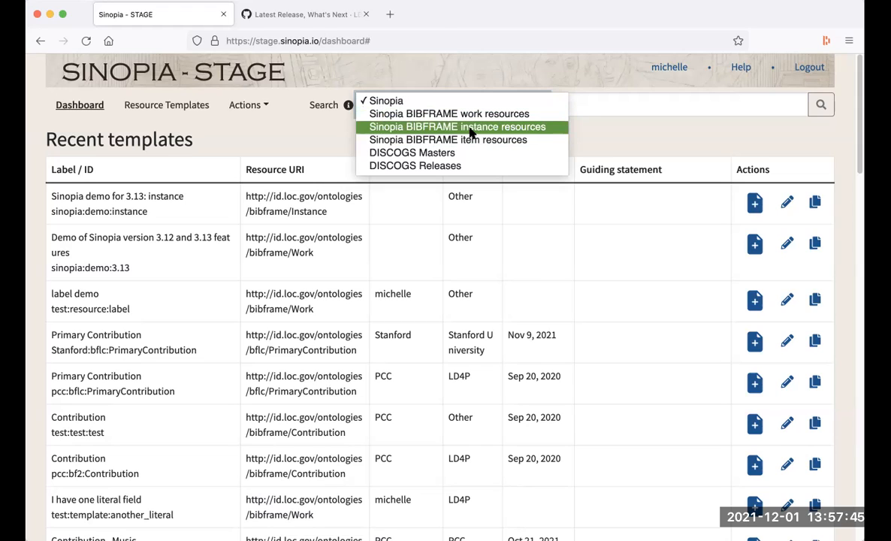
click(471, 129)
click(569, 99)
text(*)
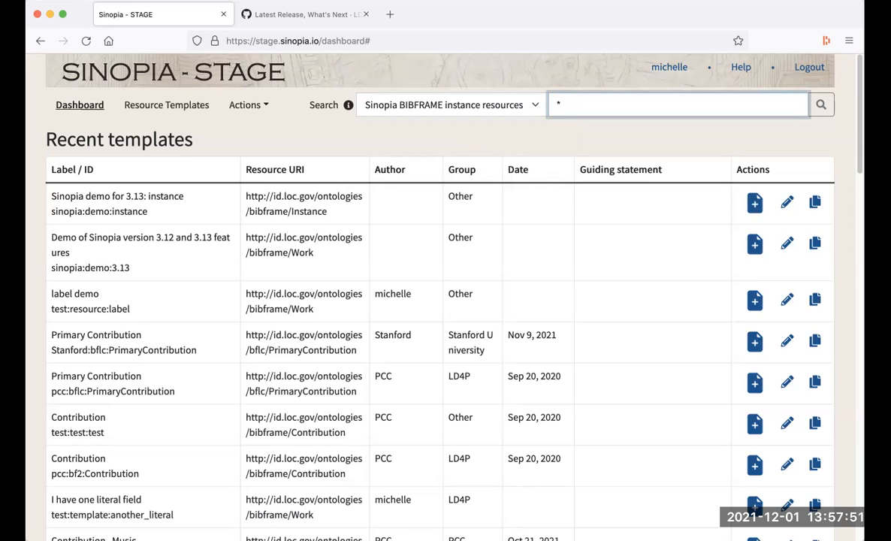
key(Return)
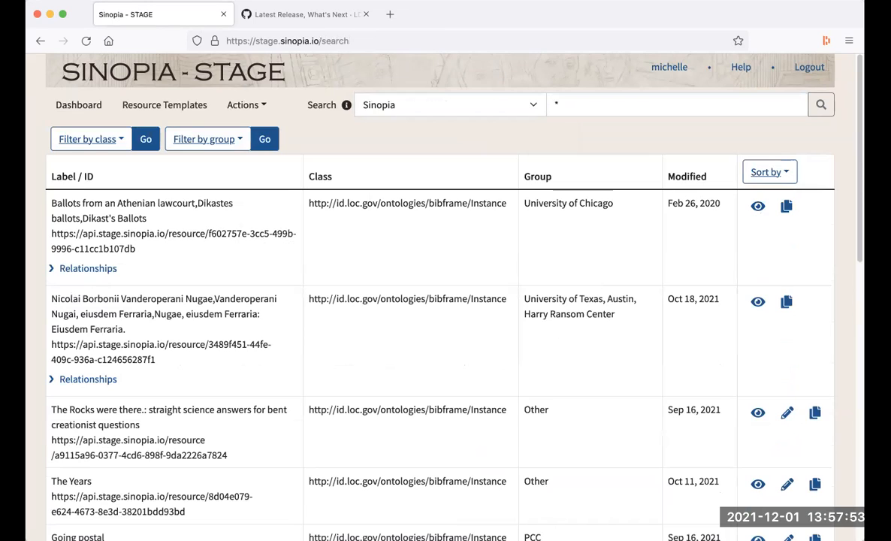
- Expand the relationships of the "Ballots from an Athenian lawcourt" and "Union agriculturist" instances to examine their related works
scroll(598, 312, down, 2)
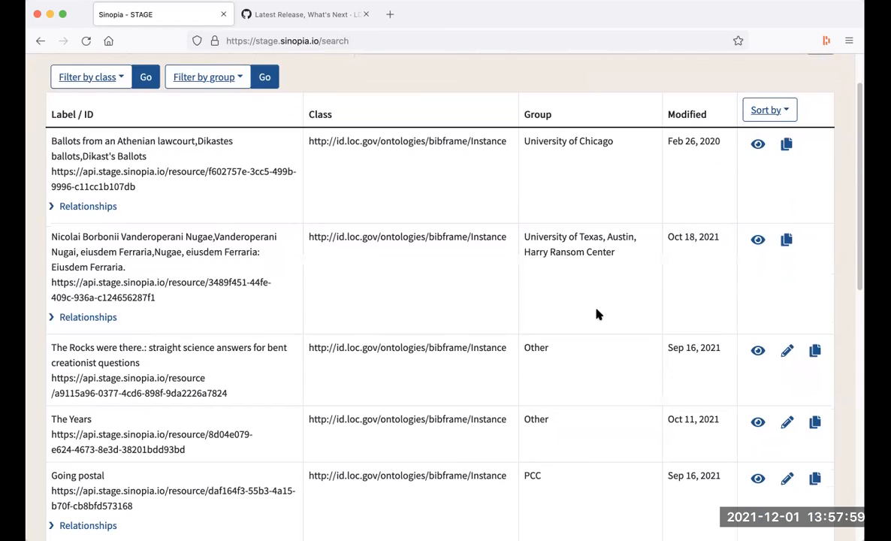
click(104, 208)
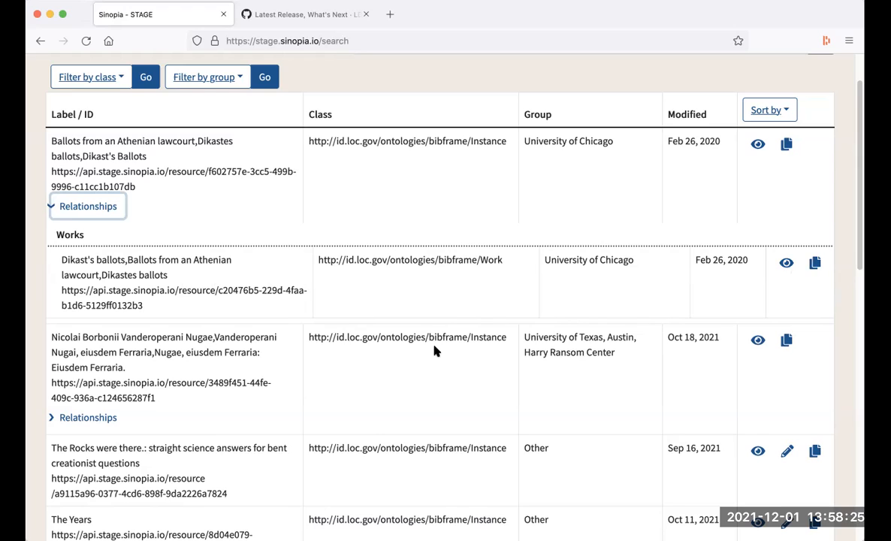
scroll(433, 348, down, 3)
scroll(434, 350, down, 10)
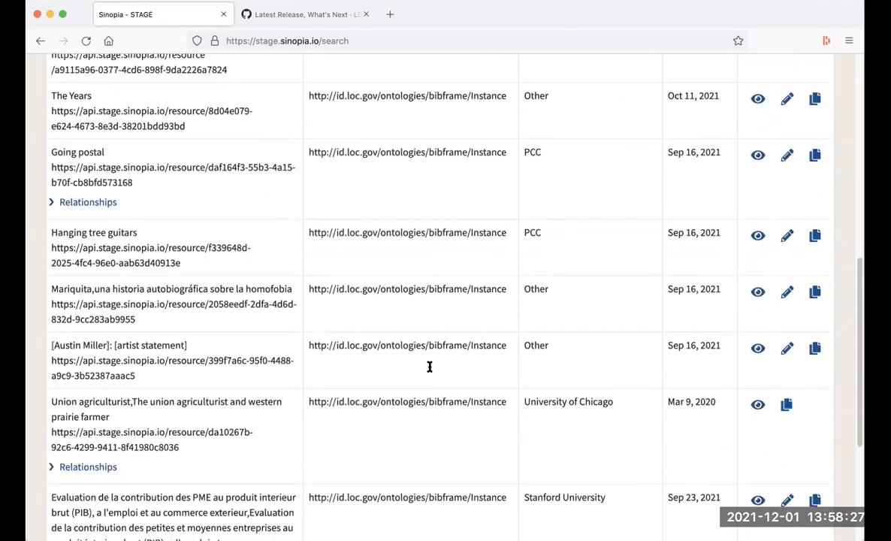
click(101, 320)
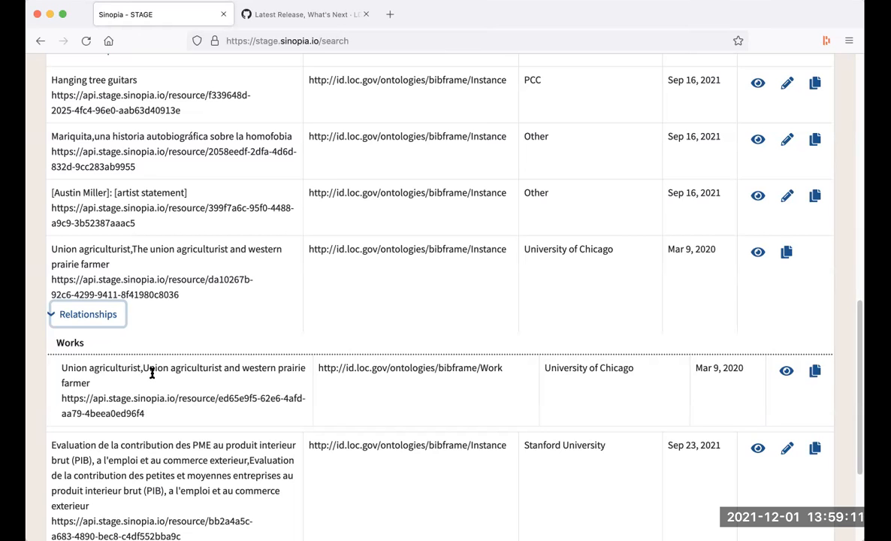
scroll(152, 373, up, 2)
scroll(152, 373, down, 5)
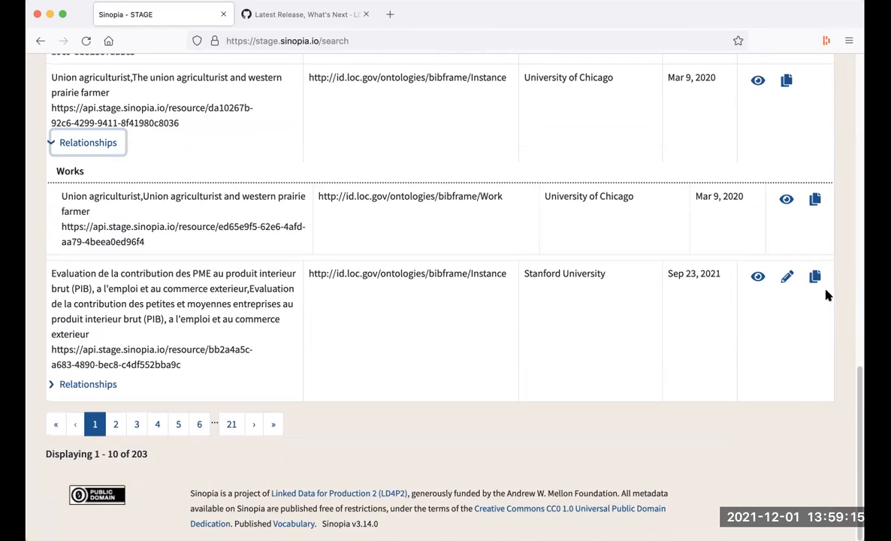
- Open Stanford University's "Evaluation de la contribution des PME" instance in the editor and examine its relationships
click(786, 277)
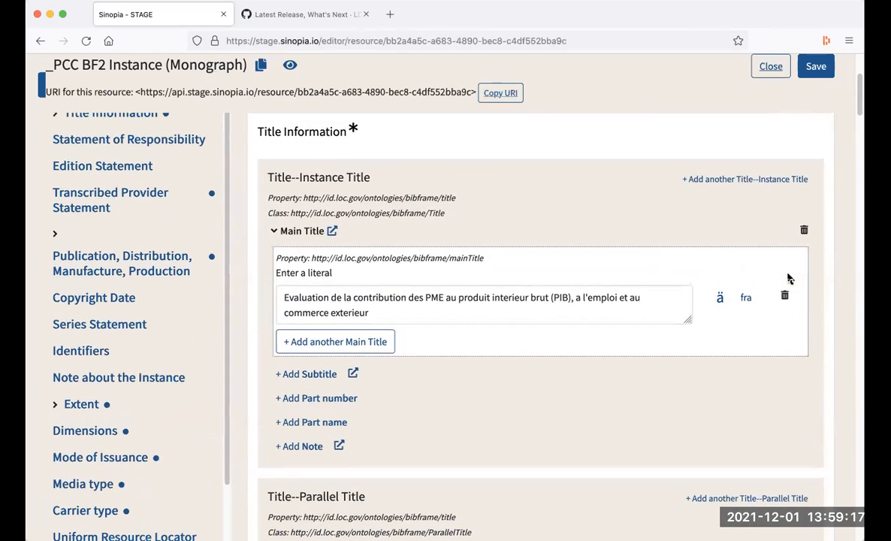
scroll(170, 267, up, 3)
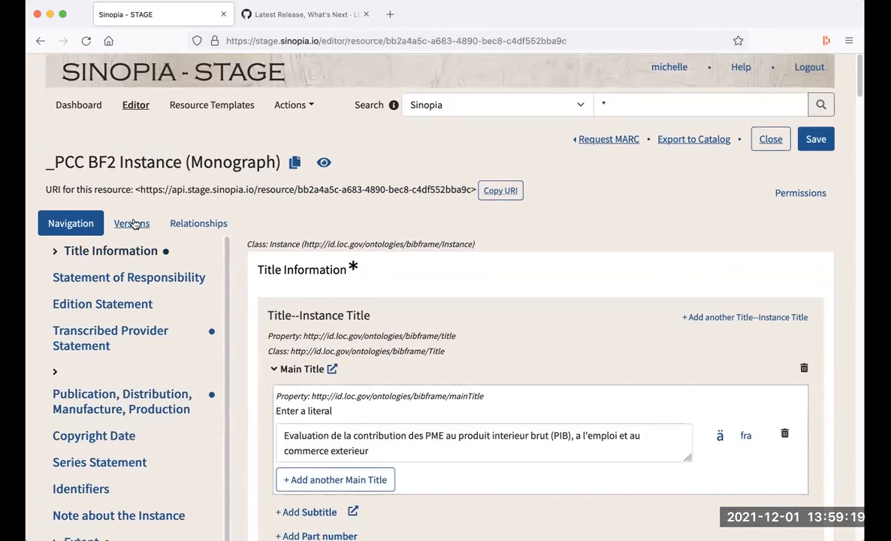
click(186, 225)
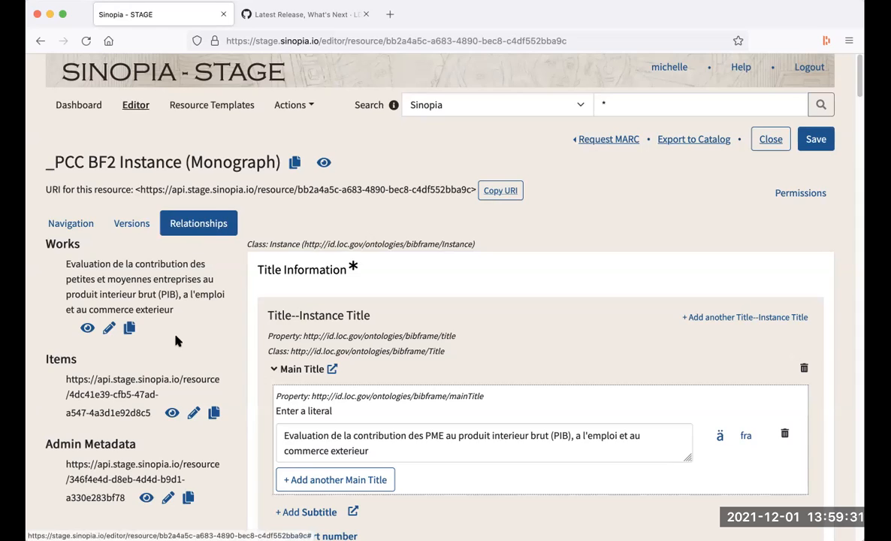
scroll(161, 307, down, 2)
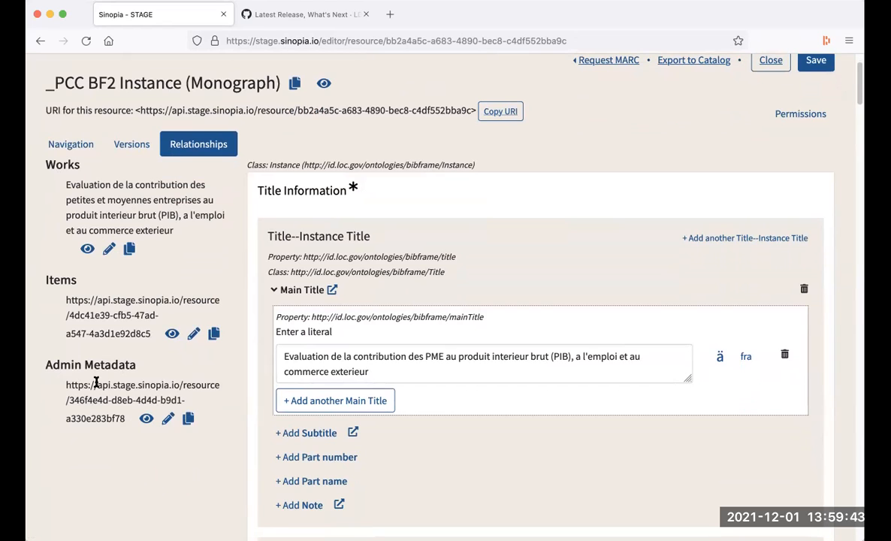
scroll(96, 381, up, 3)
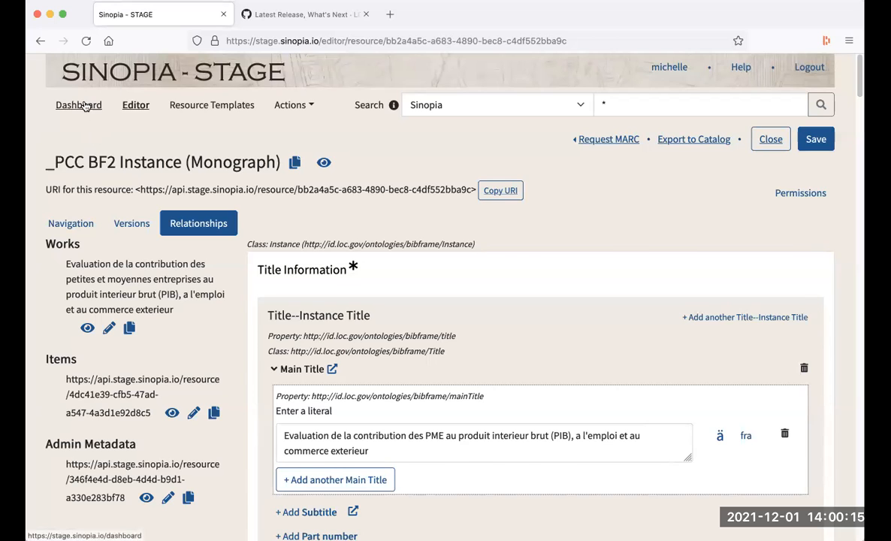
- Create a resource from the "Sinopia demo for 3.13: instance" template on the dashboard, with Other date "value1", and save it
click(83, 106)
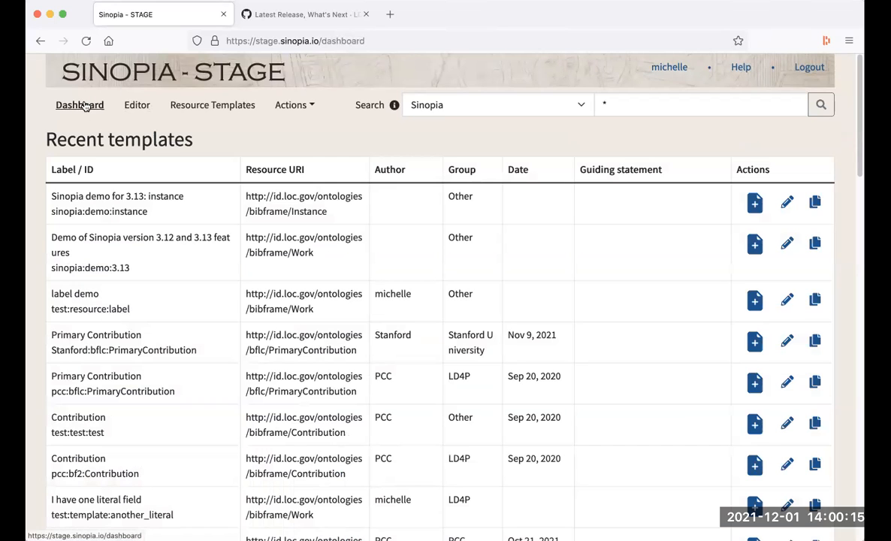
click(755, 203)
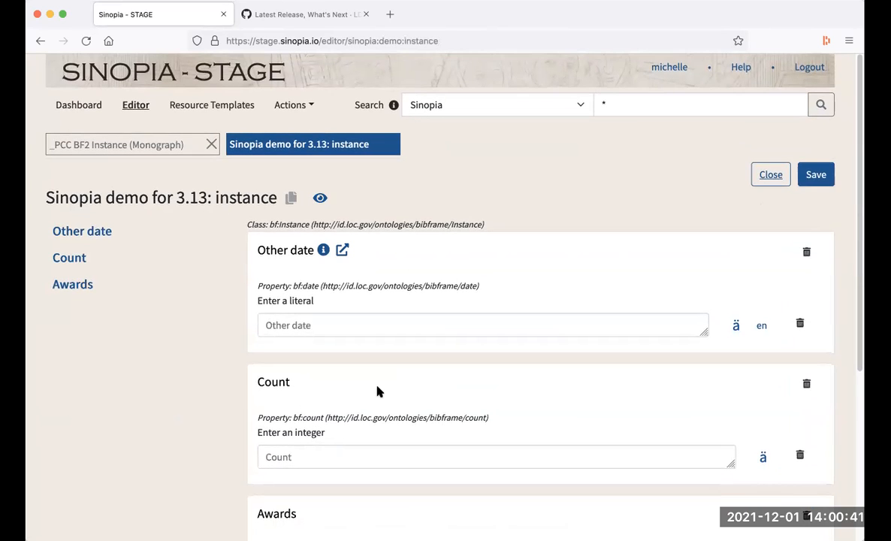
scroll(378, 390, down, 1)
scroll(376, 392, up, 1)
click(284, 324)
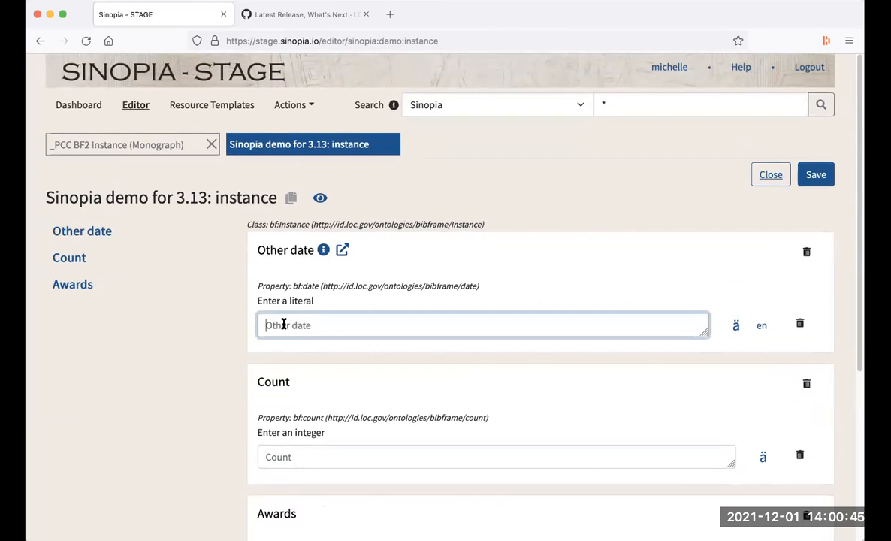
text(value1)
click(476, 269)
click(816, 175)
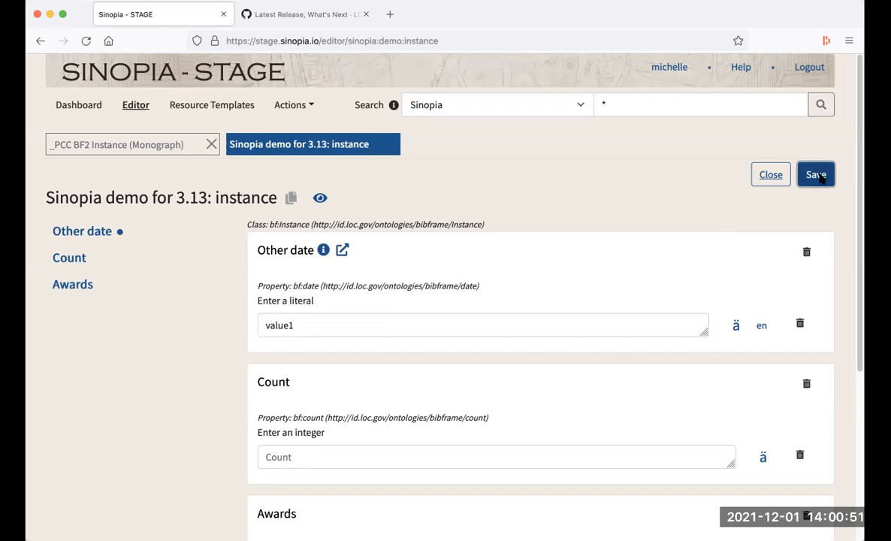
click(630, 287)
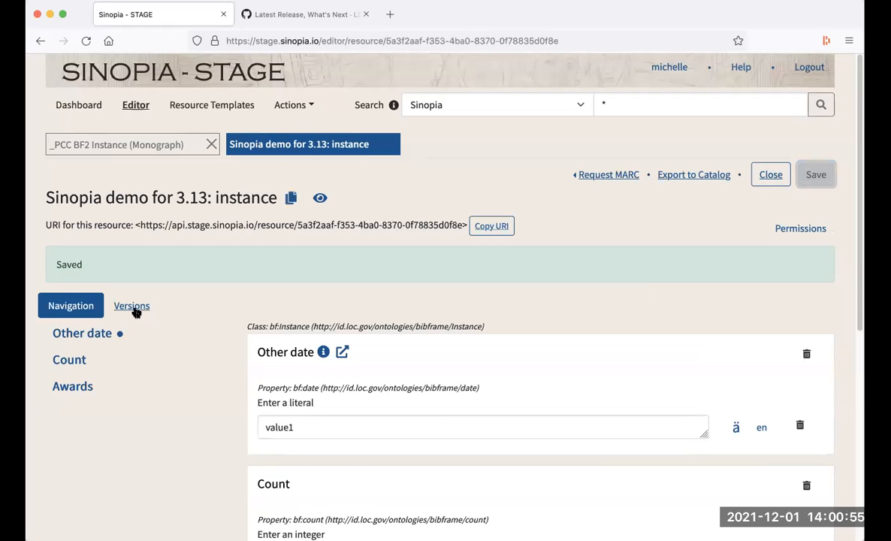
- Show the resource's version list, change the Other date literal to "value2" and save the resource
click(132, 258)
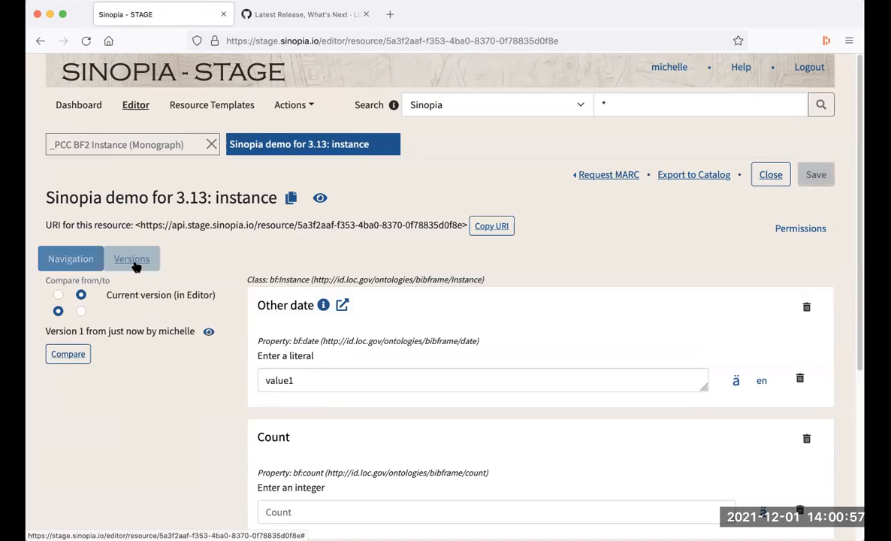
scroll(178, 330, down, 1)
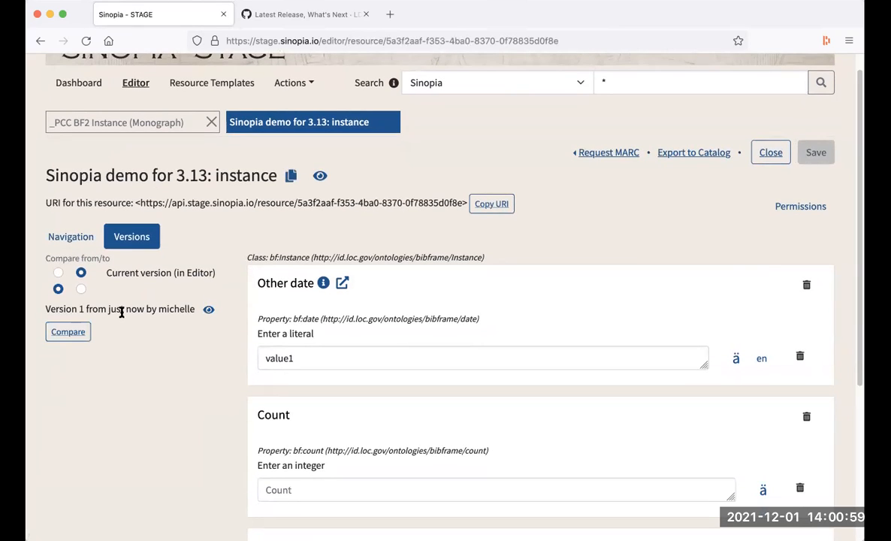
click(309, 359)
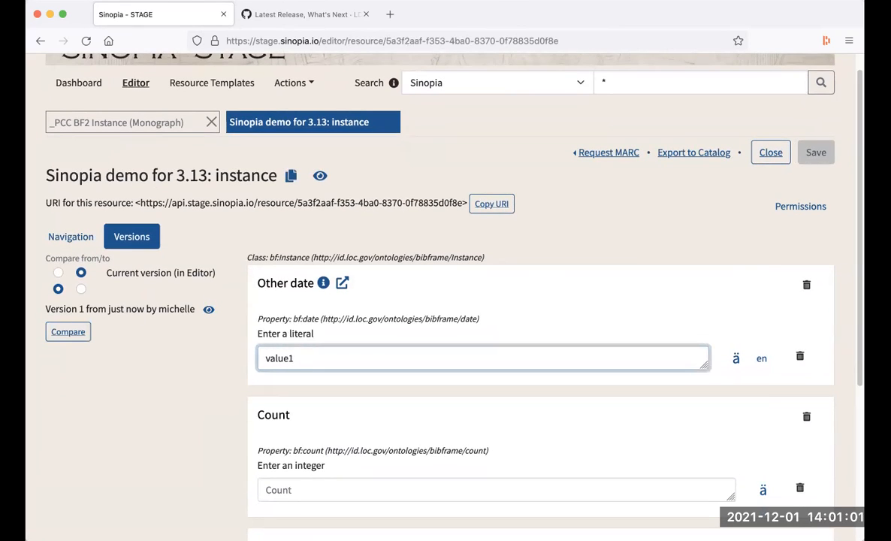
key(BackSpace)
text(2)
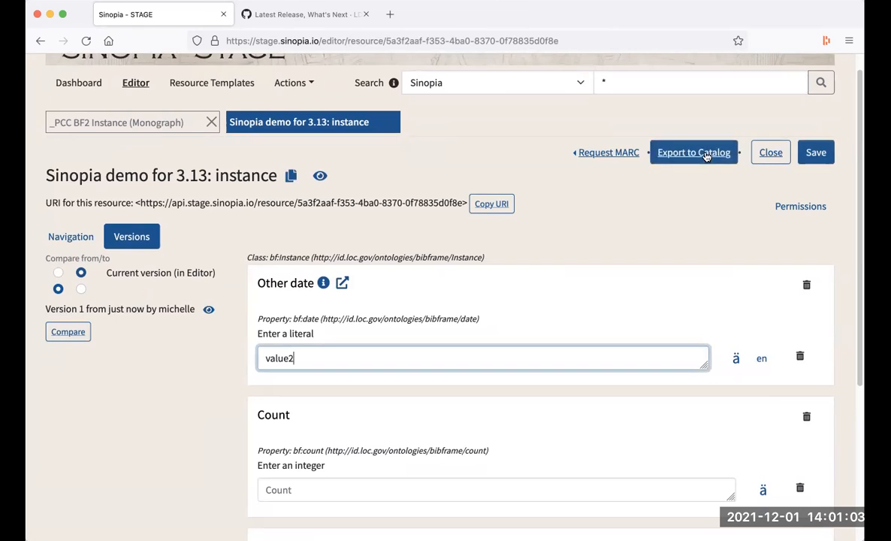
click(816, 153)
scroll(320, 263, down, 2)
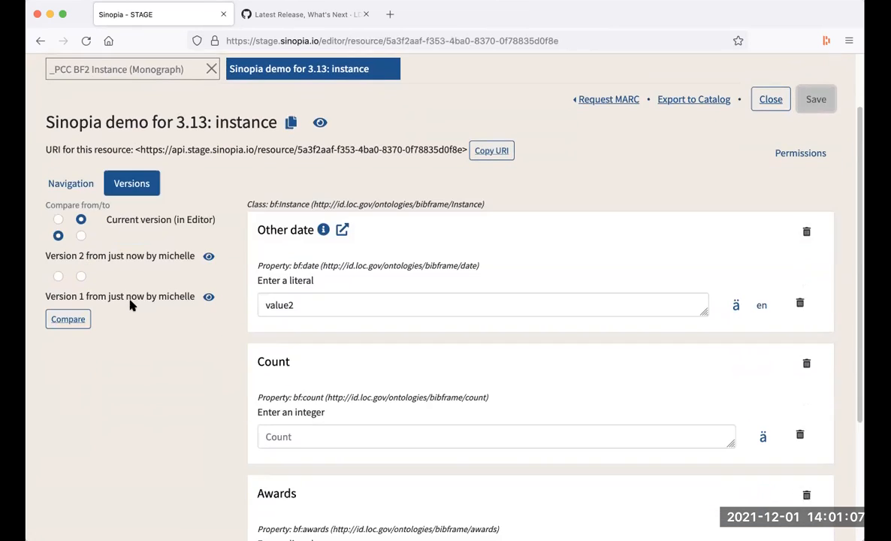
- Replace the Other date literal with "changed value" and save the resource
click(300, 307)
drag(300, 307, 249, 307)
text(c)
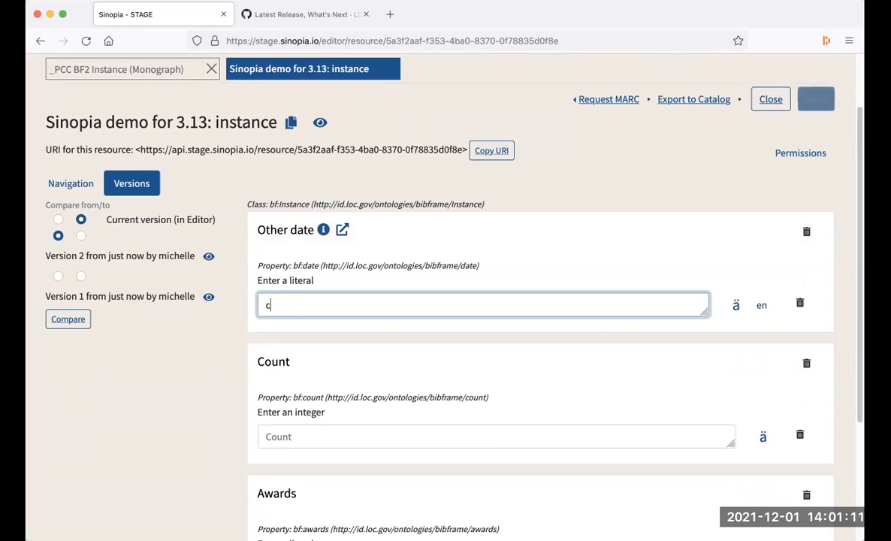
text(hanged value)
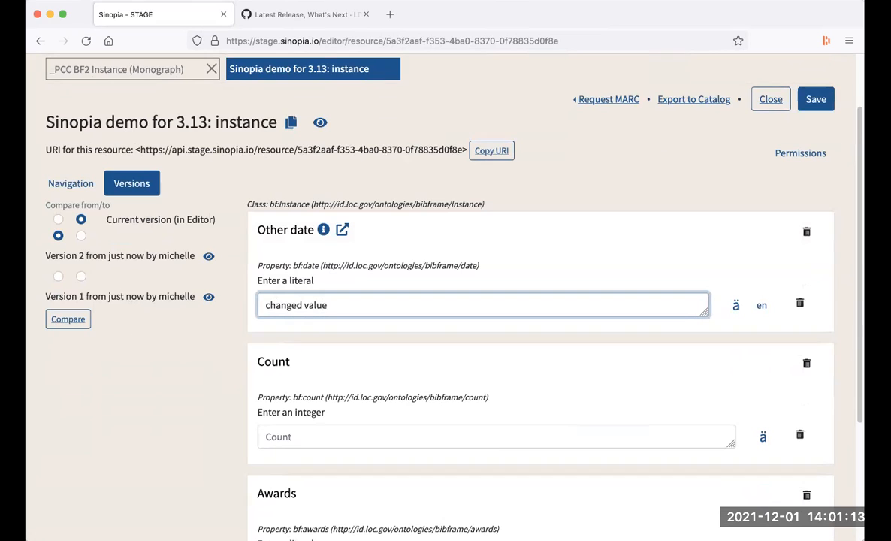
click(816, 99)
scroll(470, 319, down, 2)
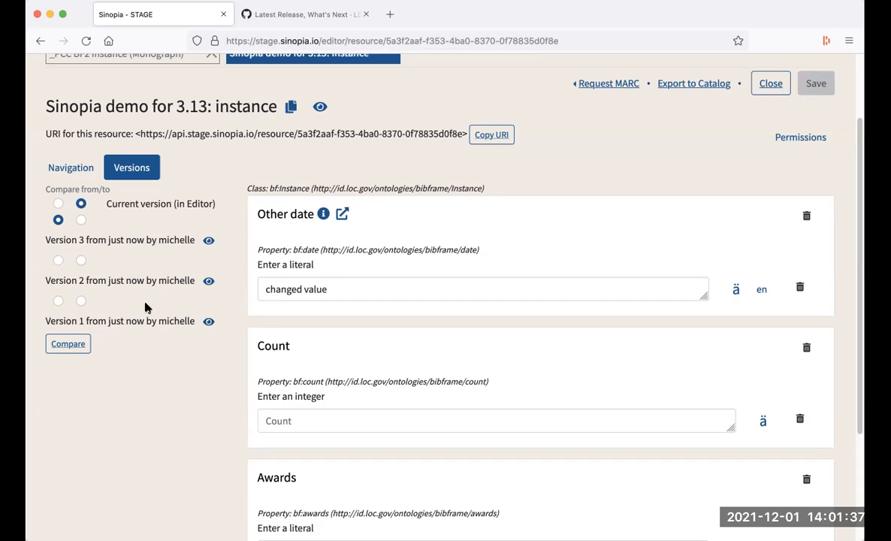
- Compare version 1 of the resource with the current version in the editor, and close the comparison
click(58, 300)
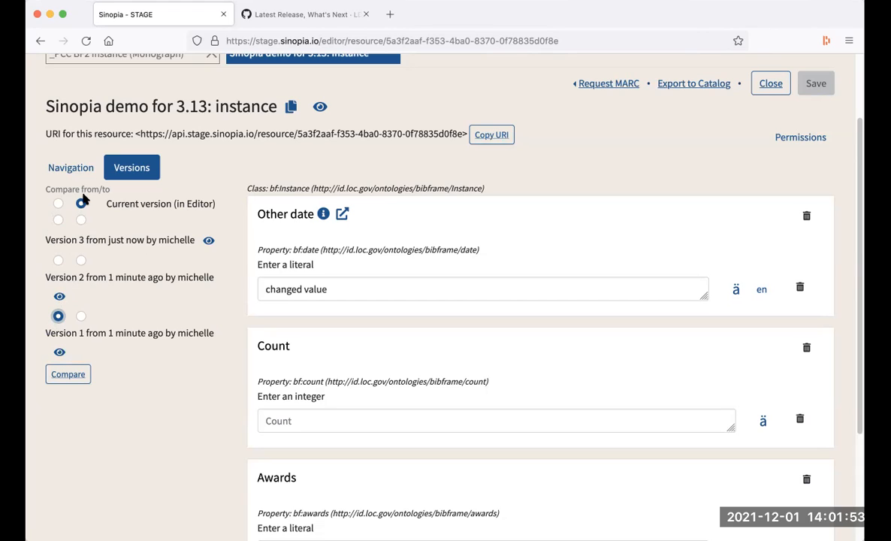
click(69, 377)
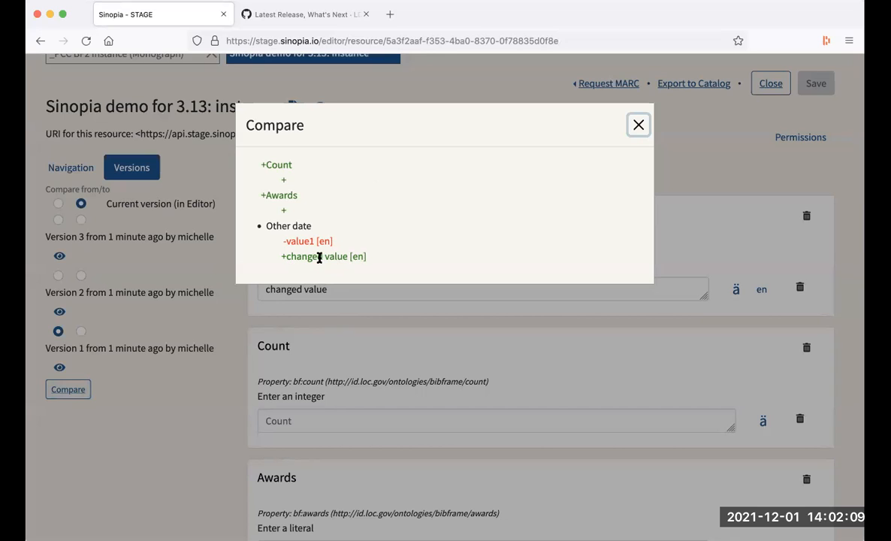
click(638, 126)
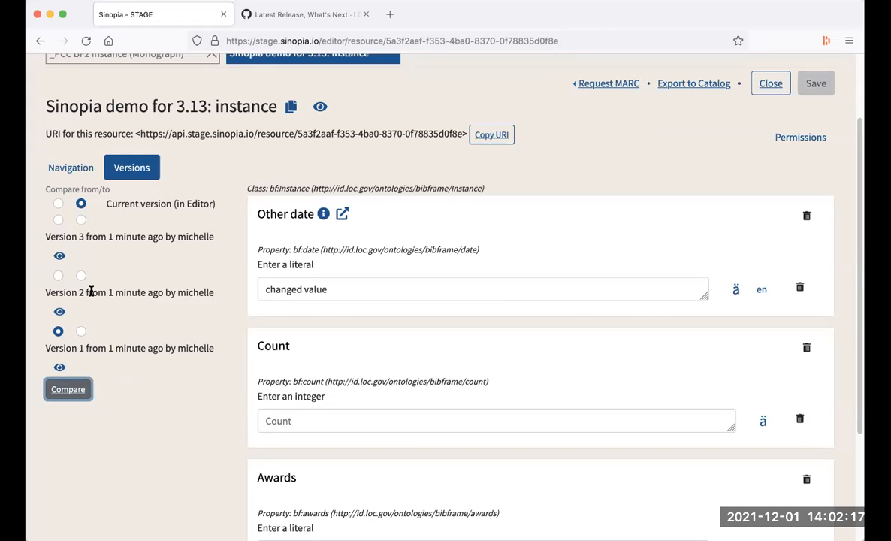
- Compare version 3 of the resource with version 1, and close the comparison
click(58, 220)
click(81, 330)
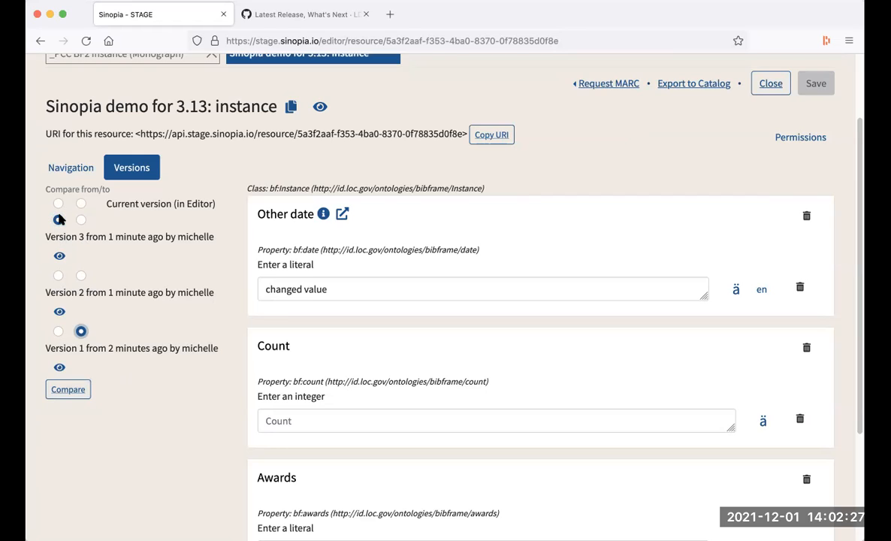
click(75, 389)
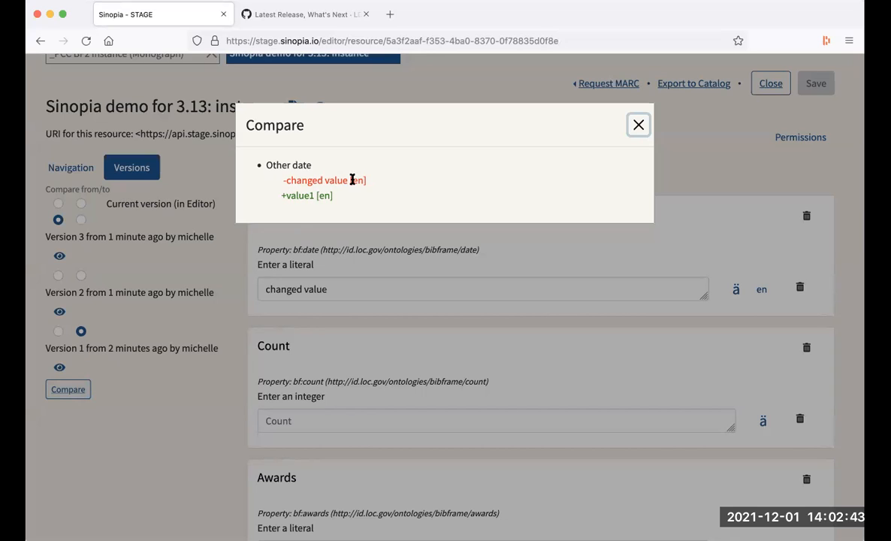
click(639, 125)
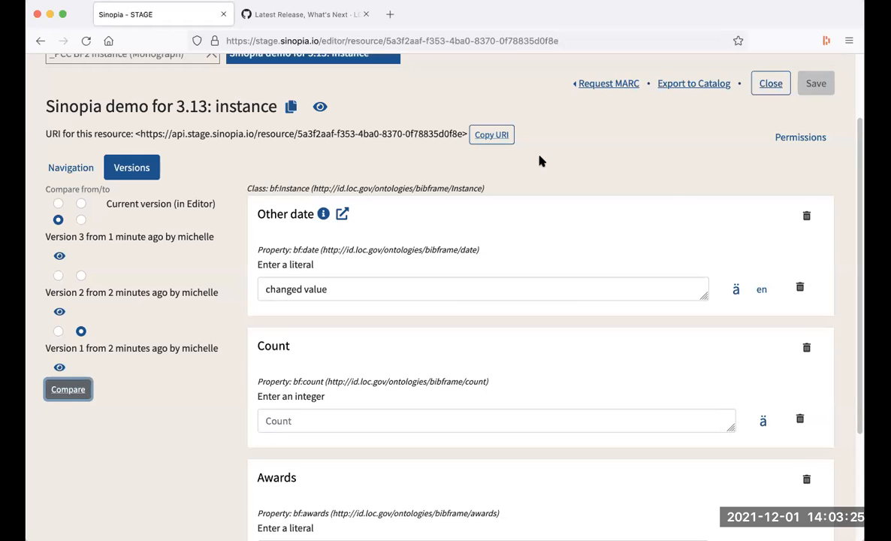
- Create a resource from the "label demo" template on the dashboard
scroll(539, 160, up, 3)
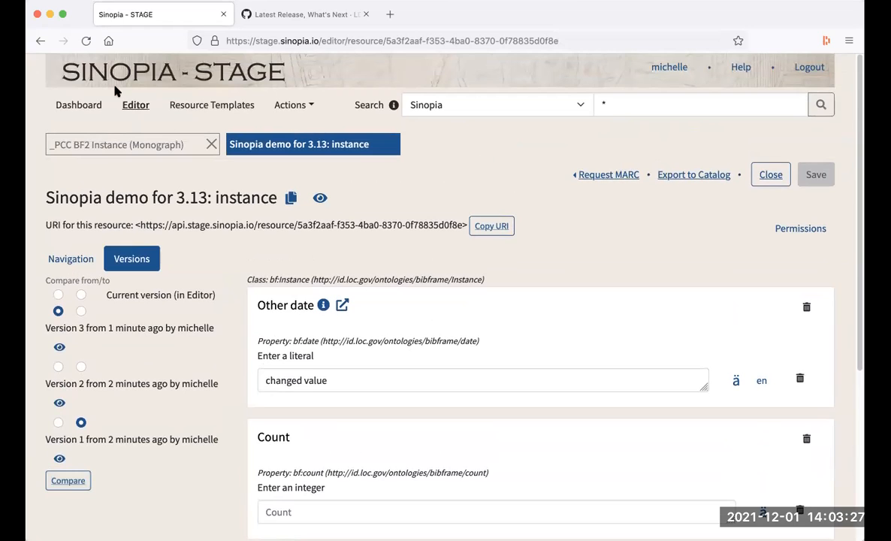
click(84, 106)
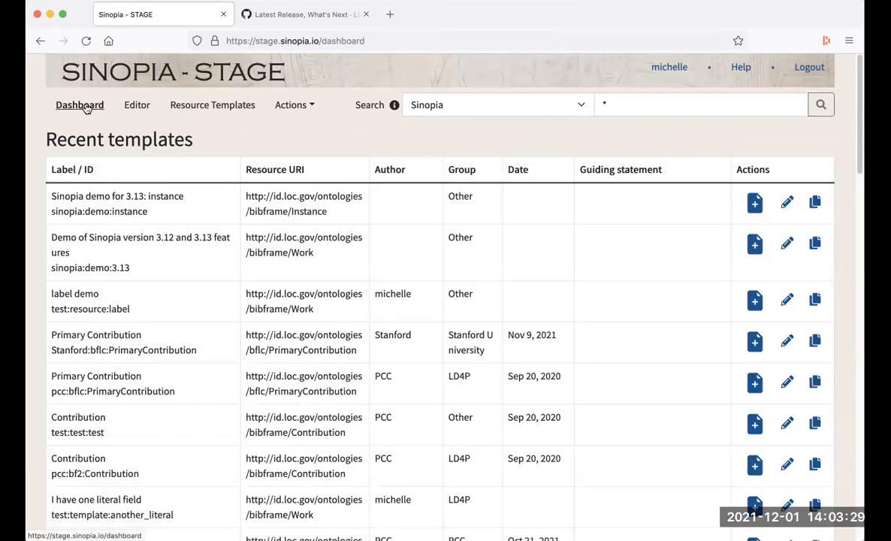
click(754, 304)
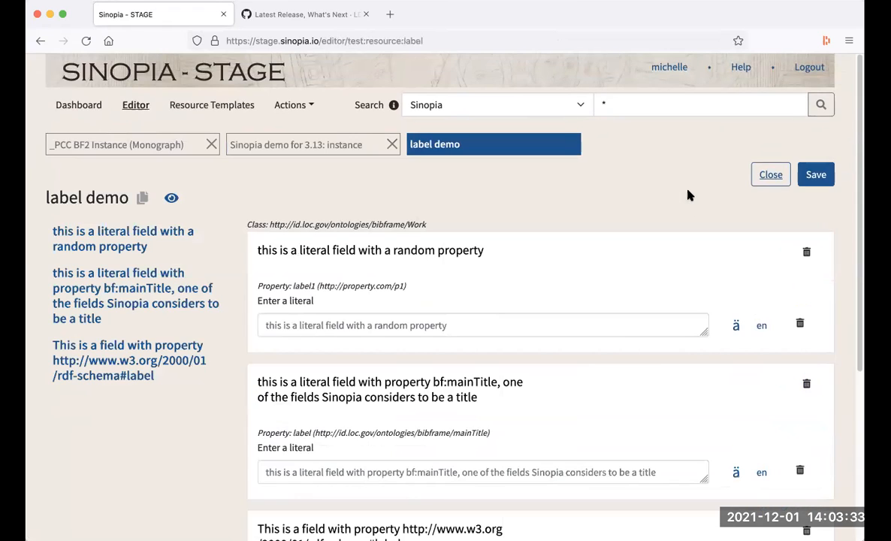
- In the language tag of the random-property literal field, replace the language with French Belgian Sign Language (sfb)
scroll(689, 195, down, 2)
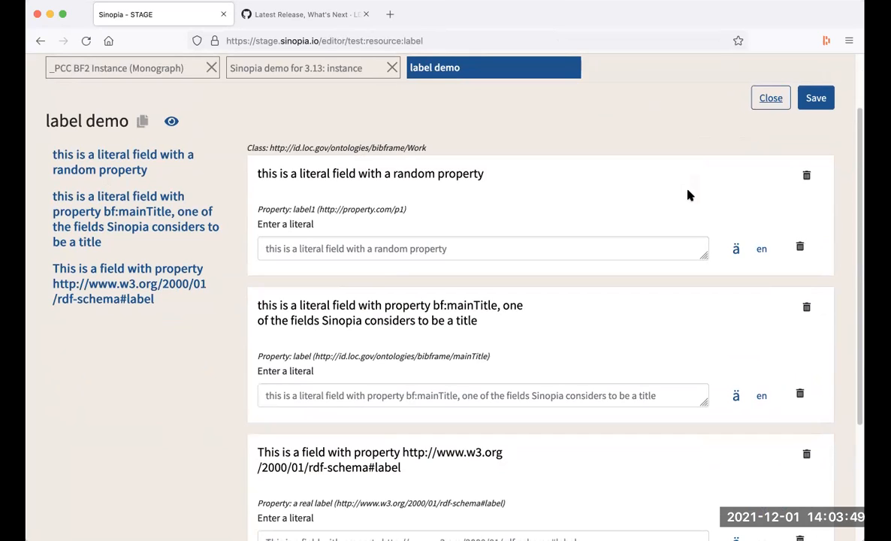
click(761, 248)
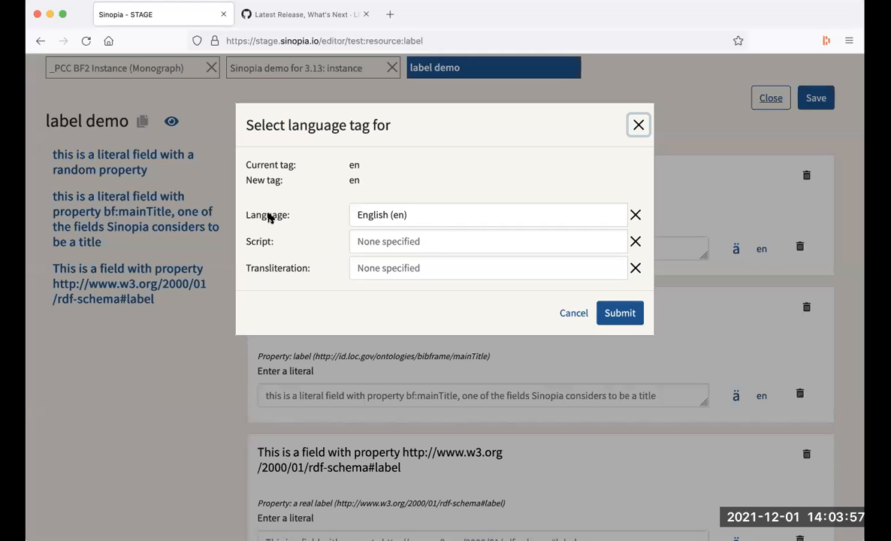
click(363, 215)
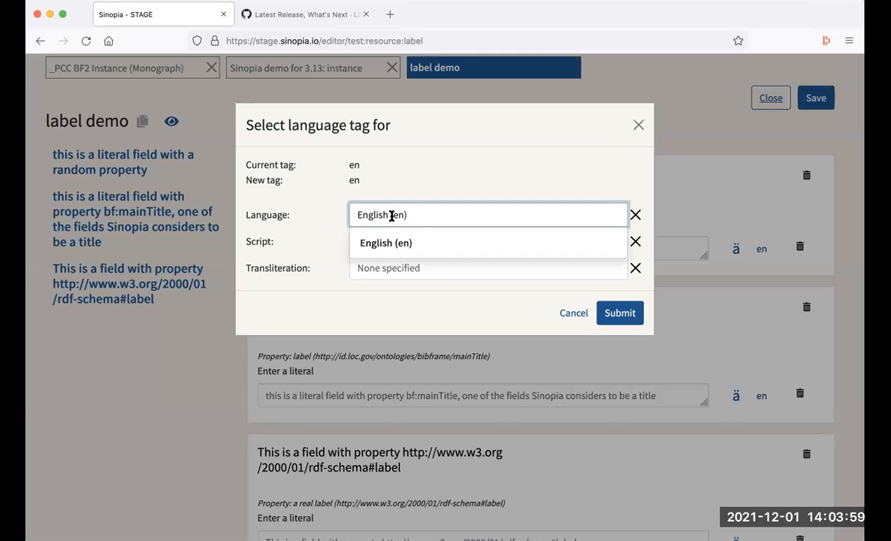
click(635, 215)
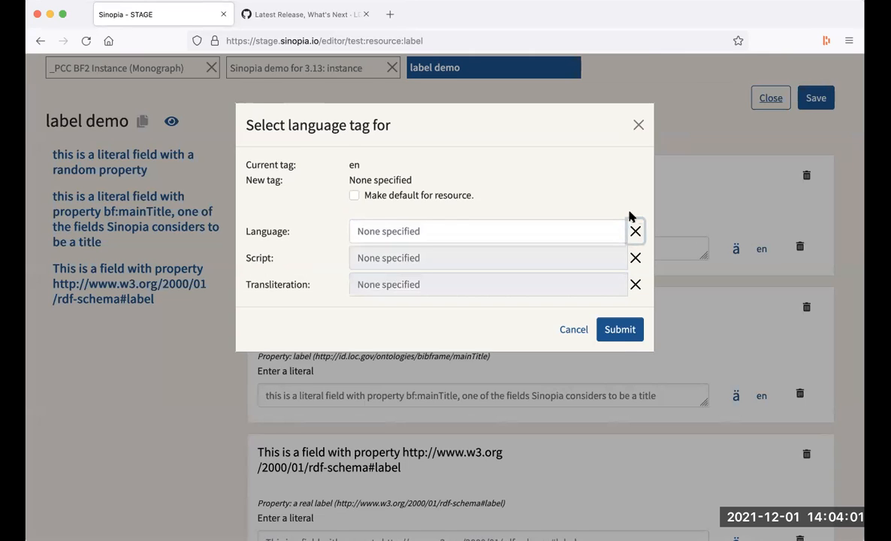
click(416, 225)
scroll(433, 354, down, 5)
scroll(432, 353, down, 10)
scroll(433, 361, up, 10)
scroll(432, 370, up, 5)
text(f)
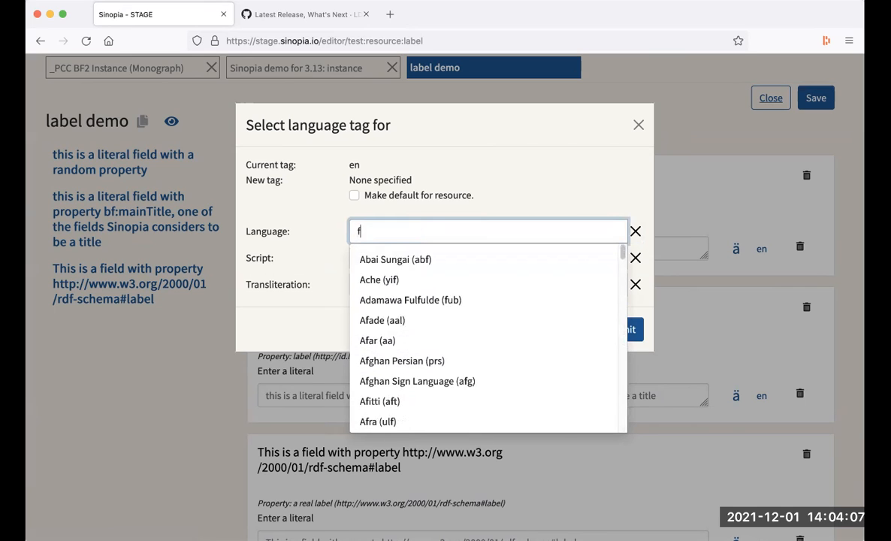
text(rench Belgian Sign Language (sfb)
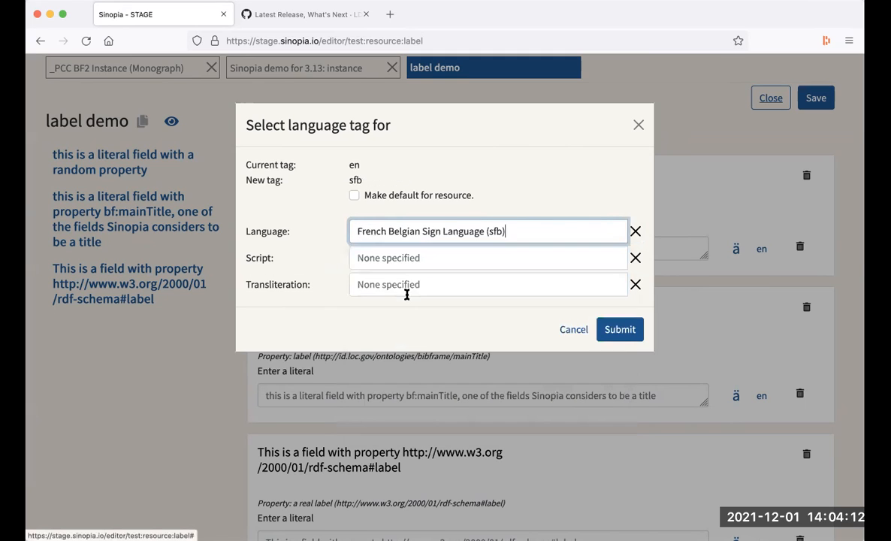
- Set the tag's script to Arabic (Nastaliq variant) (Aran) and transliteration to Extended Wylie Transliteration Scheme (ewts), and submit the tag
click(377, 258)
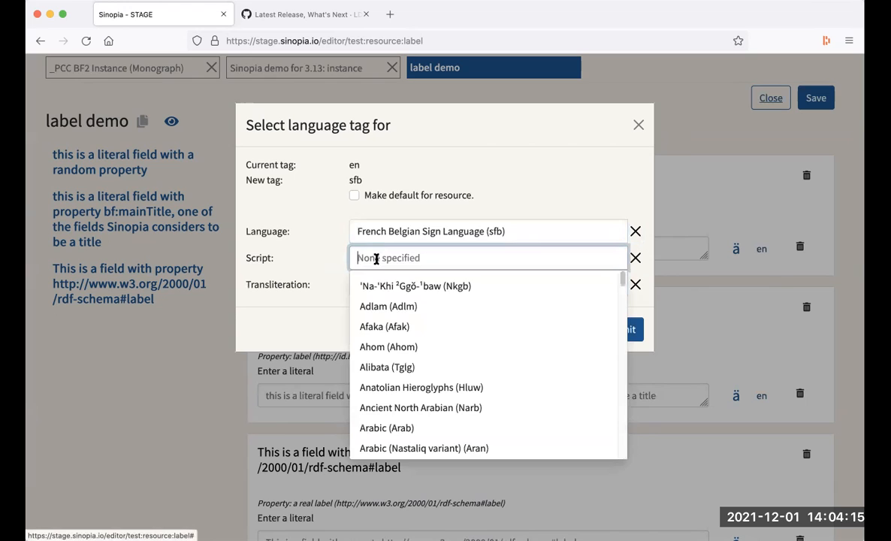
click(470, 448)
click(384, 283)
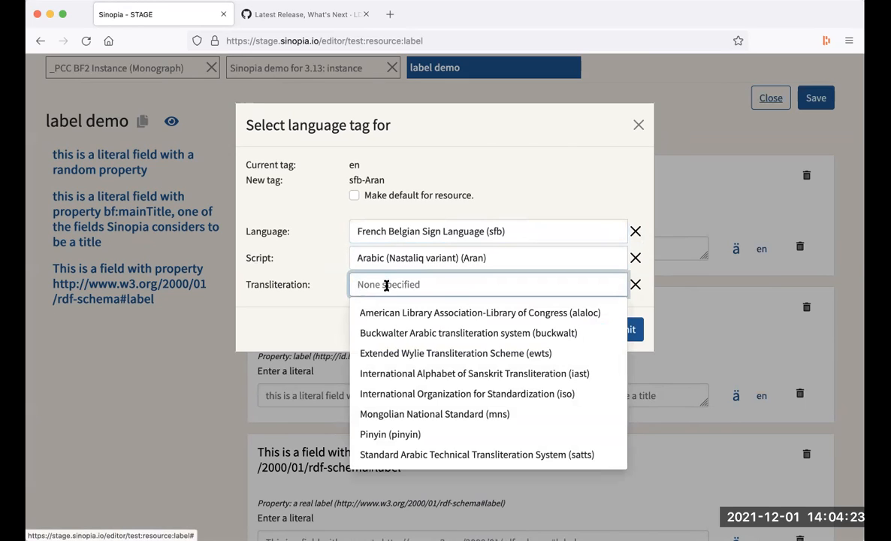
click(402, 353)
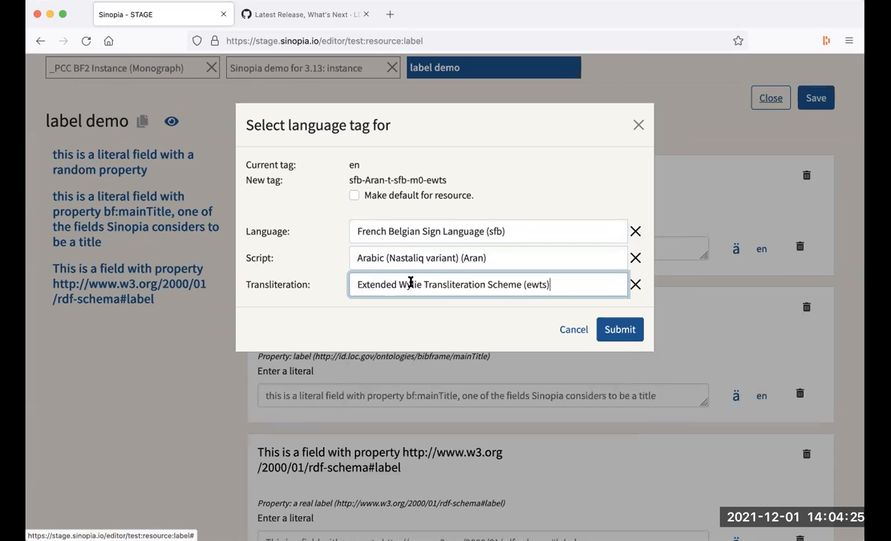
triple_click(352, 179)
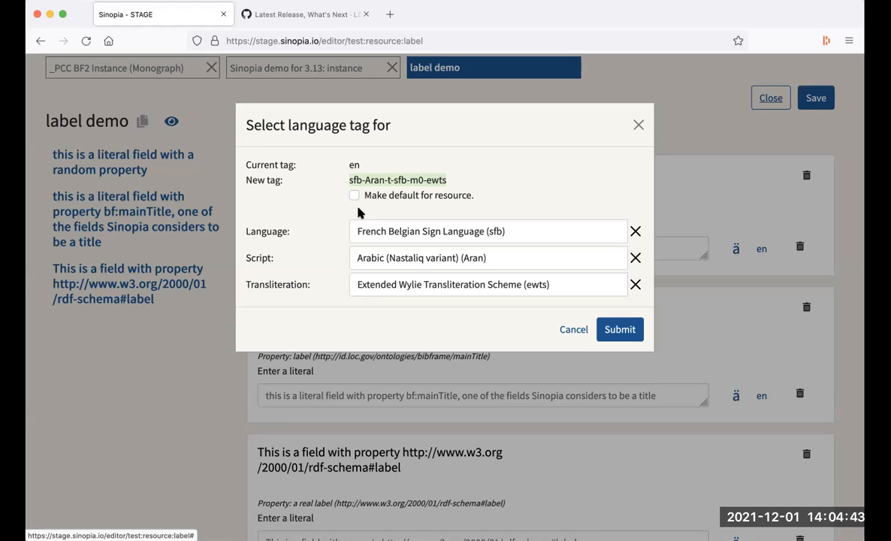
click(620, 330)
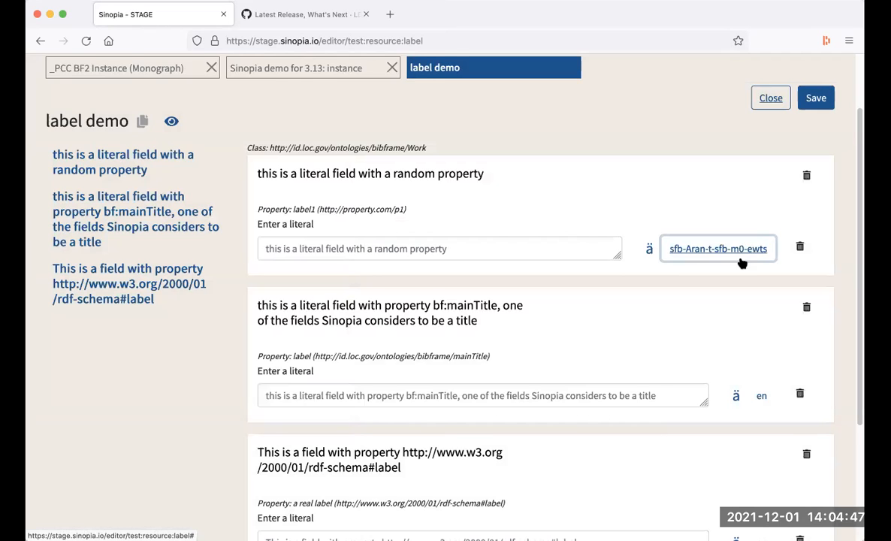
- Preview the label demo resource as N-Triples and close the preview
scroll(742, 259, up, 1)
click(170, 142)
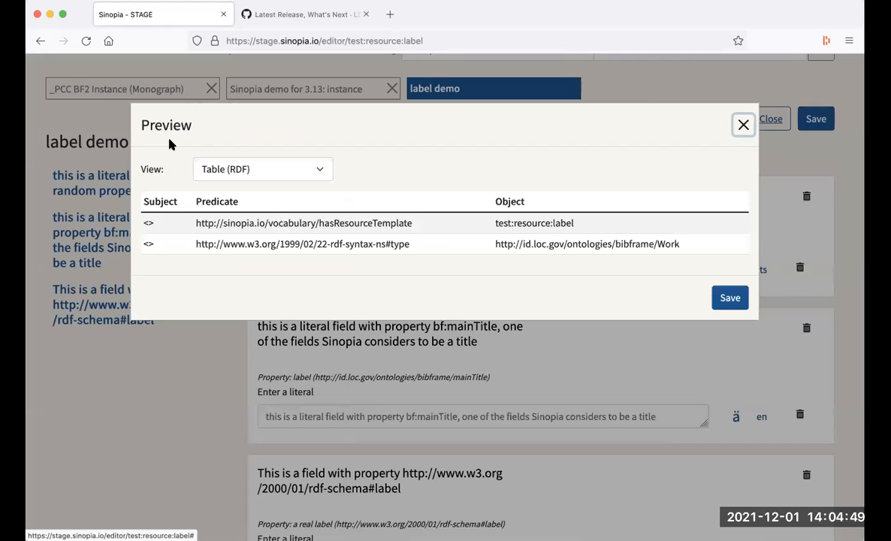
click(319, 169)
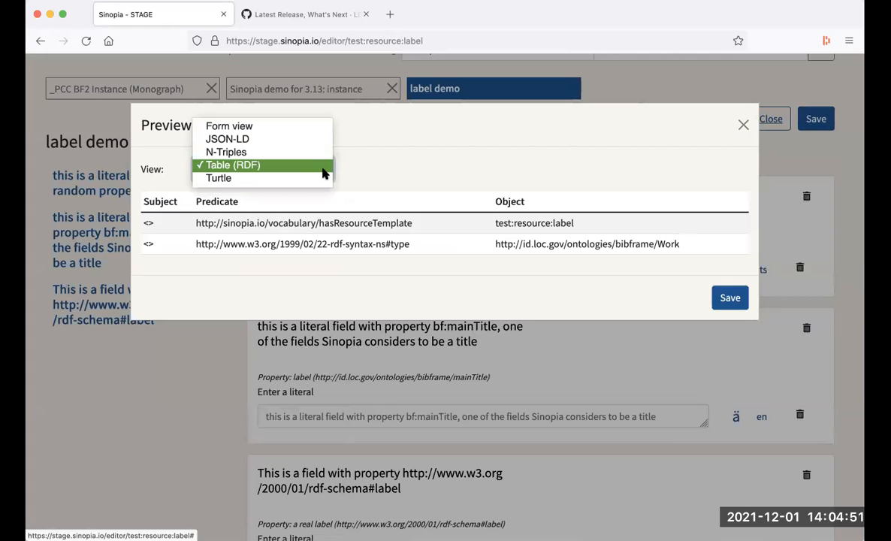
click(315, 152)
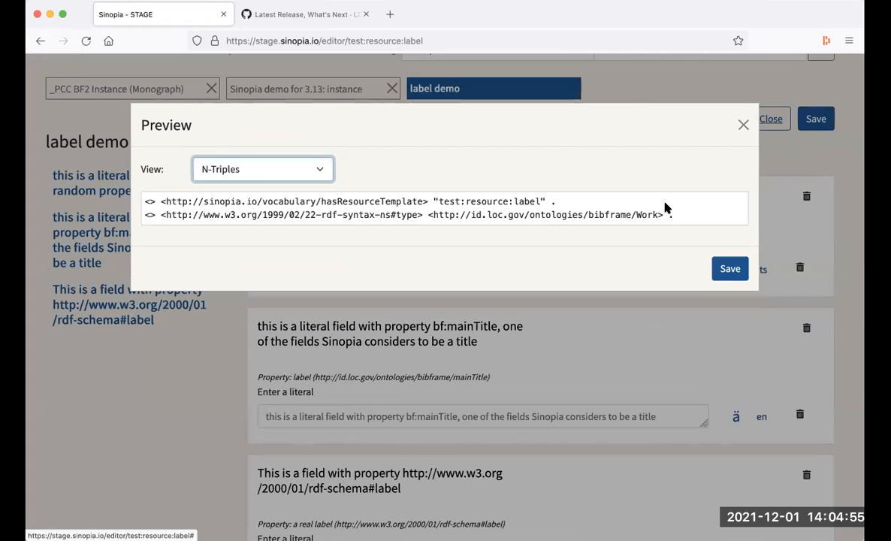
click(743, 124)
click(743, 124)
- Enter "value" in the random-property literal field and check its language tag in the N-Triples preview
click(496, 268)
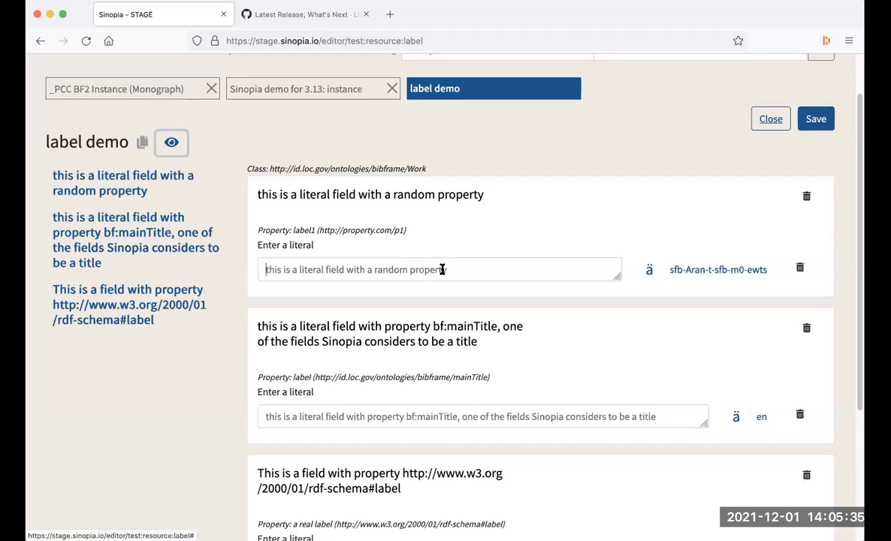
text(value)
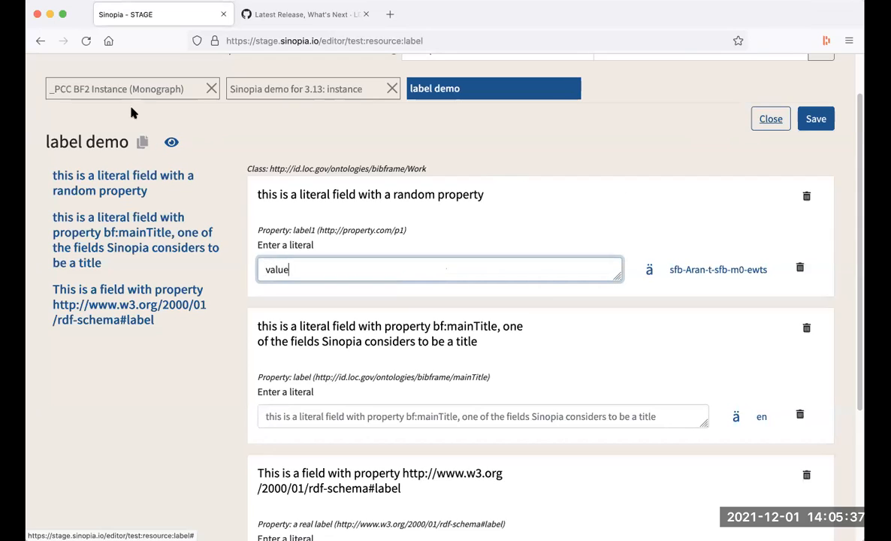
click(172, 142)
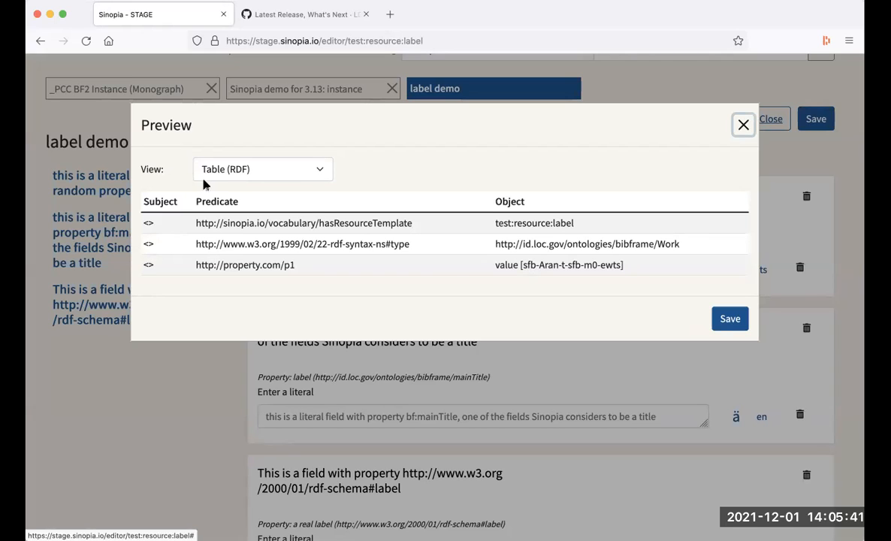
click(290, 163)
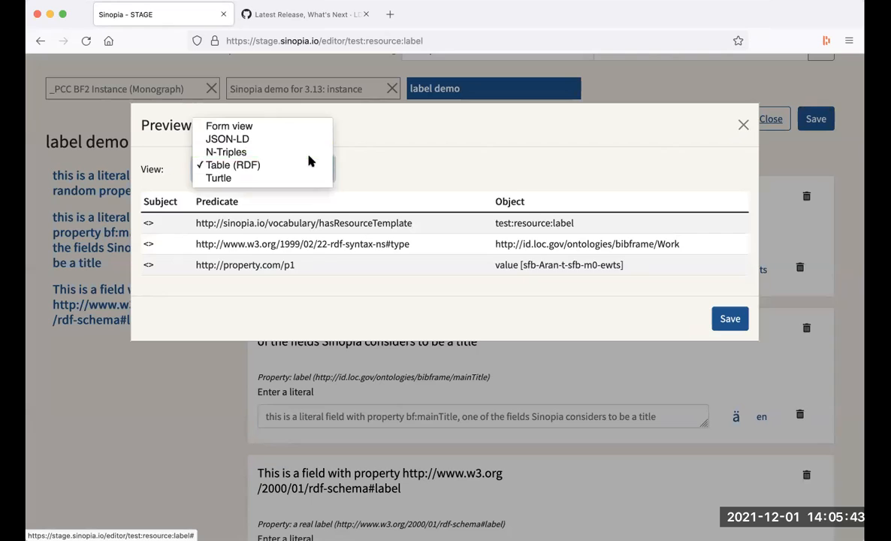
click(305, 153)
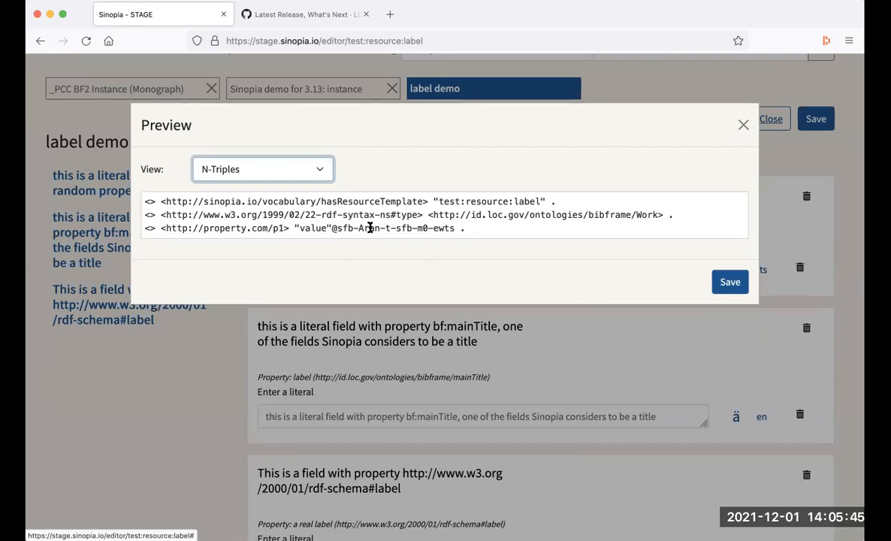
click(744, 128)
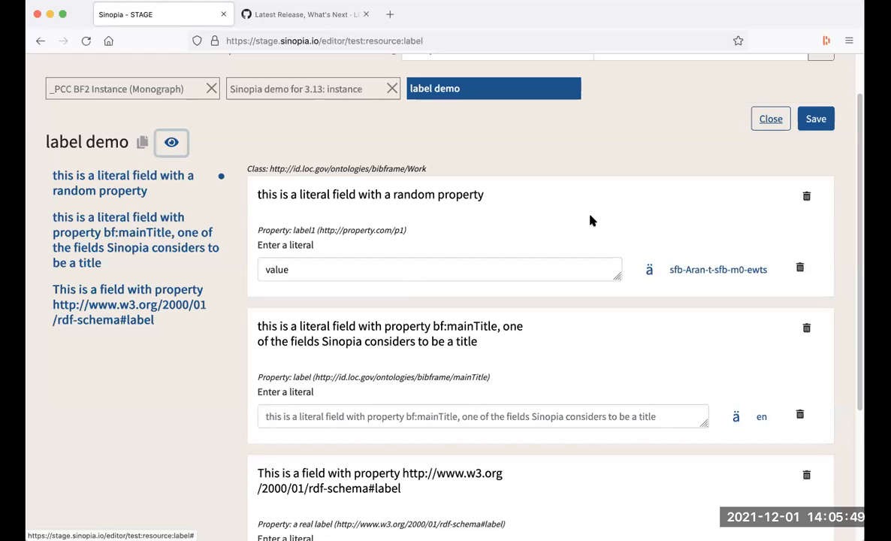
- Make the random-property literal's language tag the default for the resource, and check the tags of the other literal fields
click(676, 269)
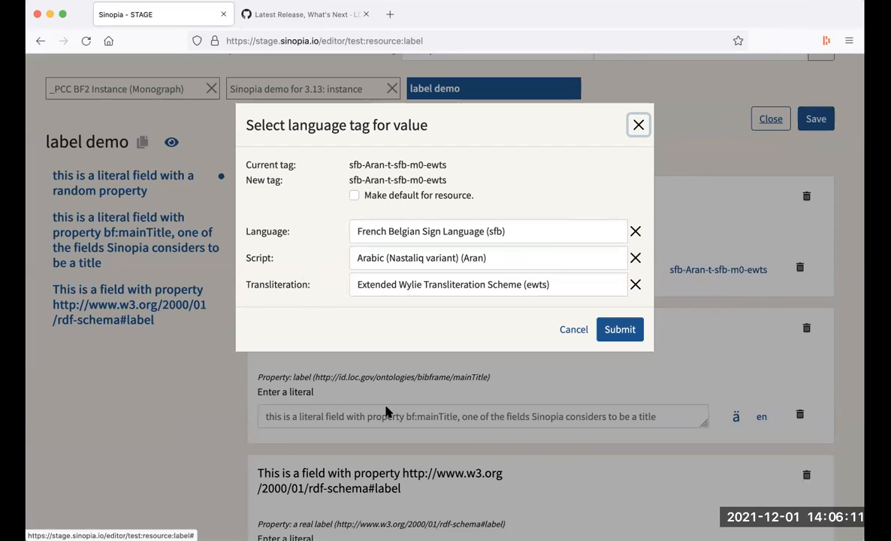
click(355, 196)
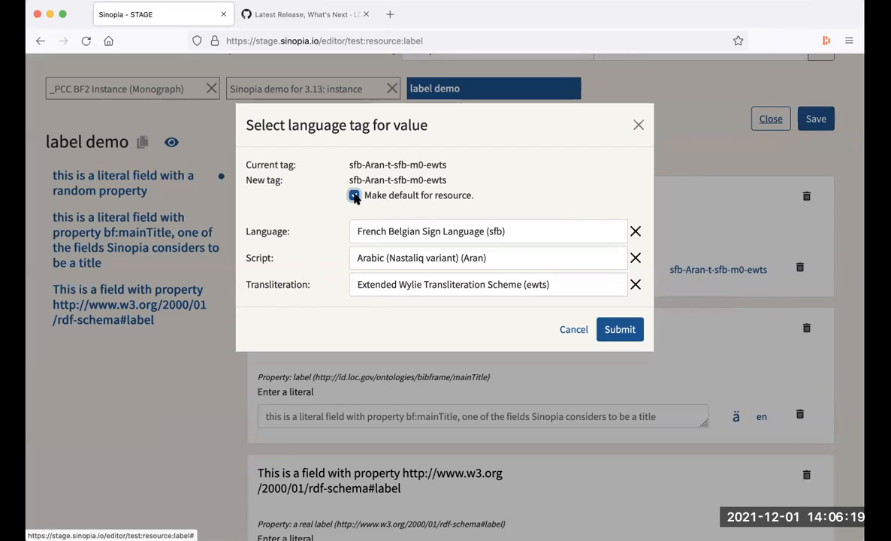
click(623, 333)
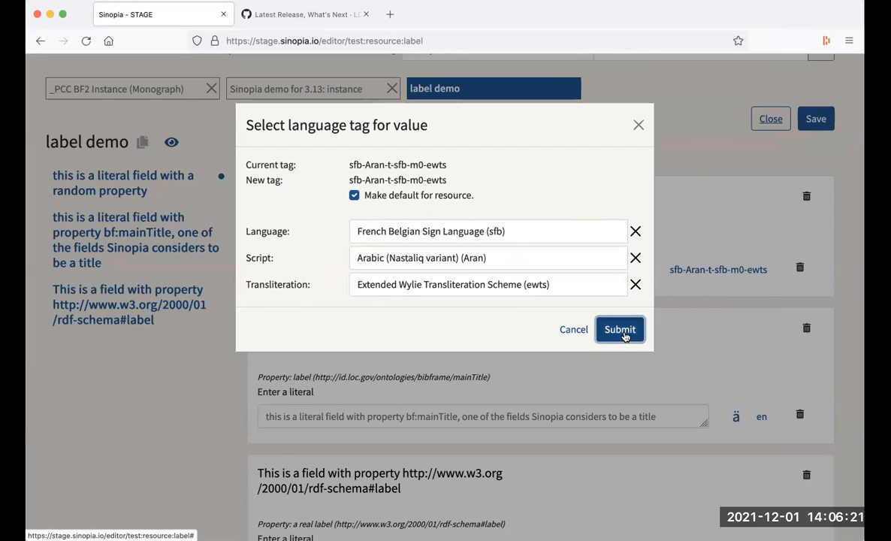
scroll(625, 335, down, 2)
scroll(627, 336, down, 1)
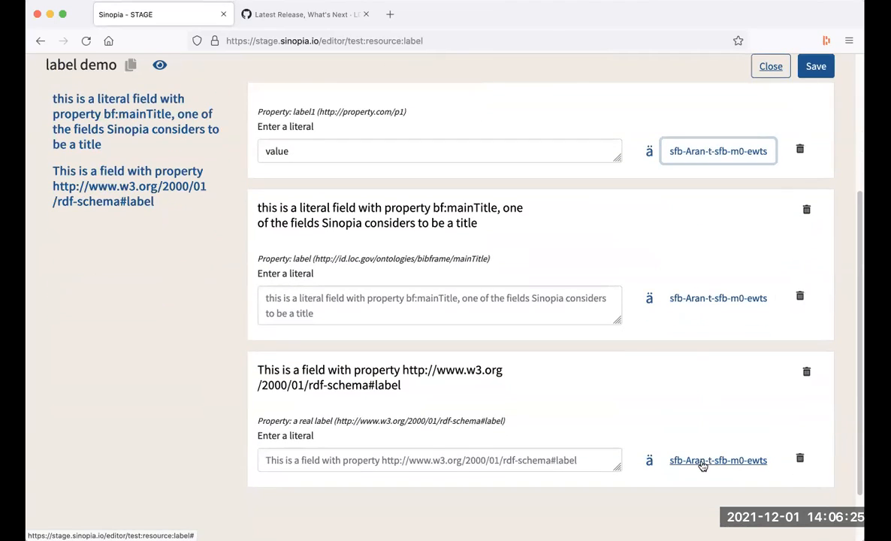
scroll(499, 249, down, 2)
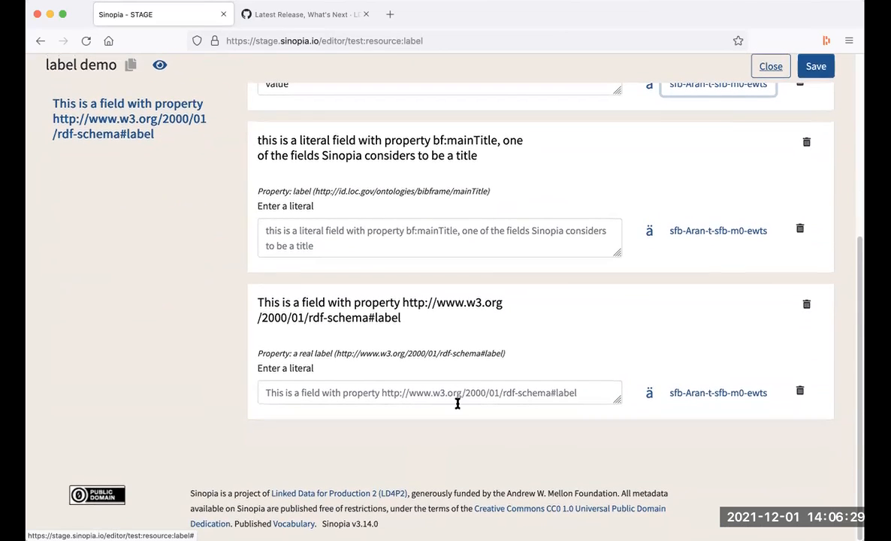
- Open the "Demo of Sinopia version 3.12 and 3.13 features" template for editing from the dashboard
scroll(455, 391, up, 5)
scroll(457, 406, up, 2)
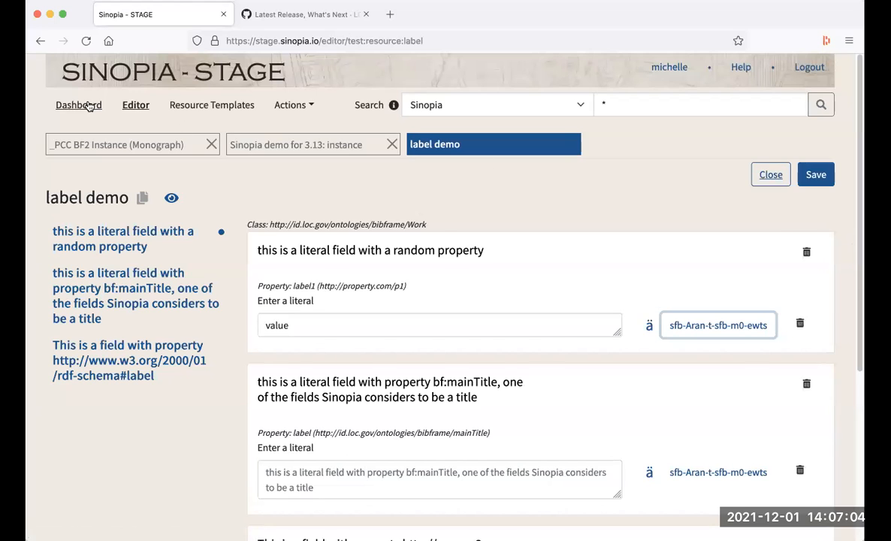
click(82, 105)
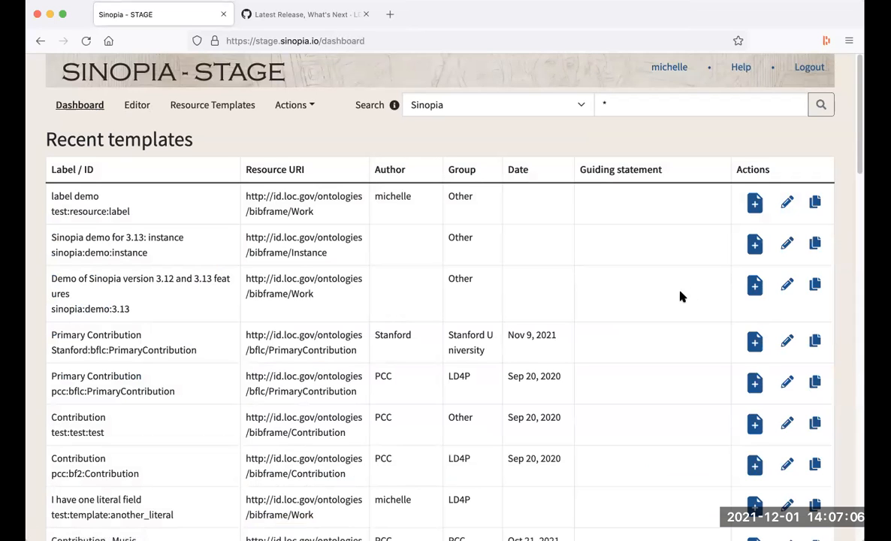
click(785, 287)
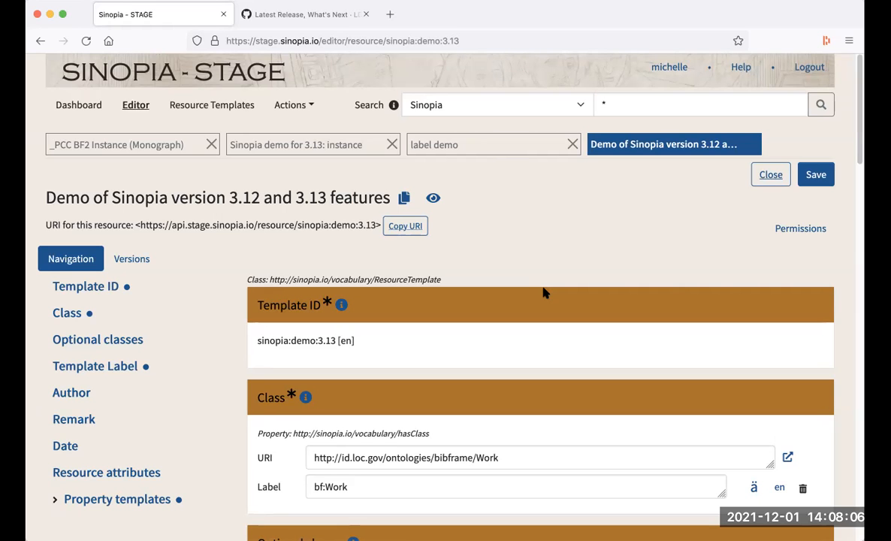
scroll(546, 310, down, 3)
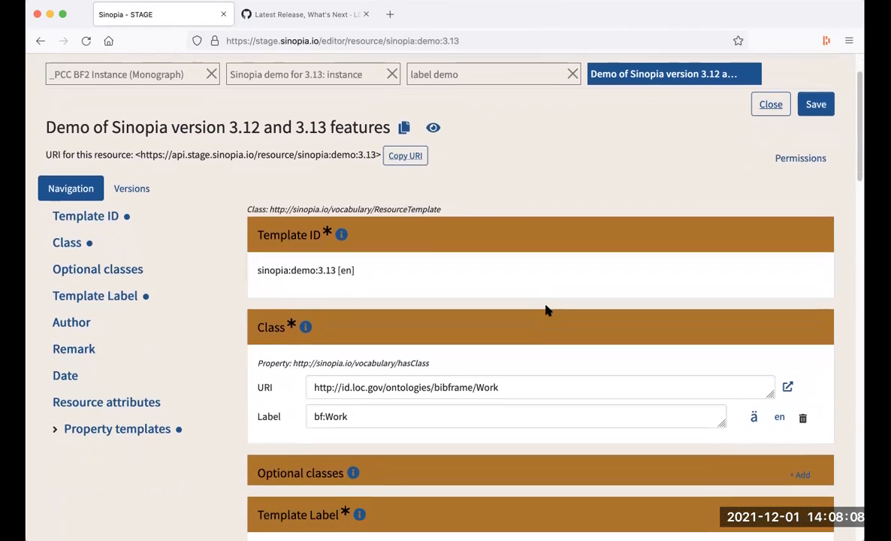
- Examine the template down to the property definition of the "Relationships to other Works" property template
scroll(546, 309, down, 5)
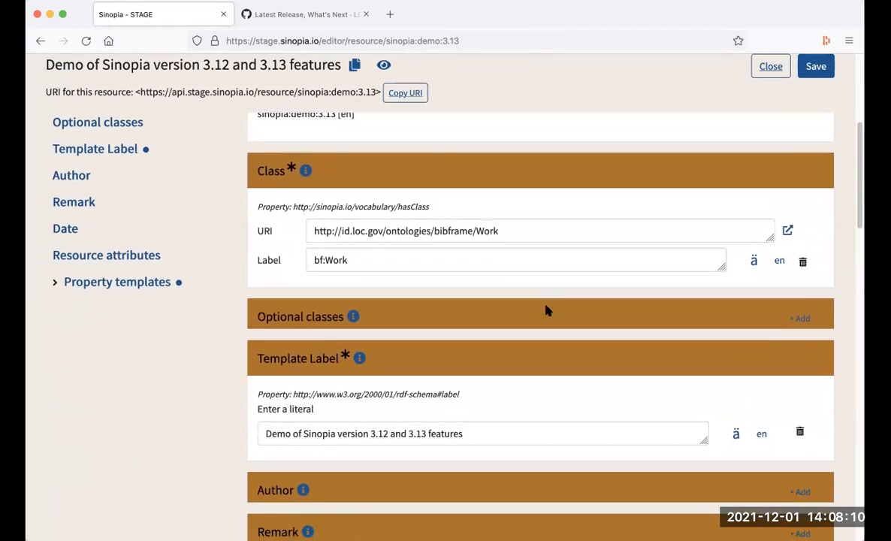
scroll(547, 310, down, 4)
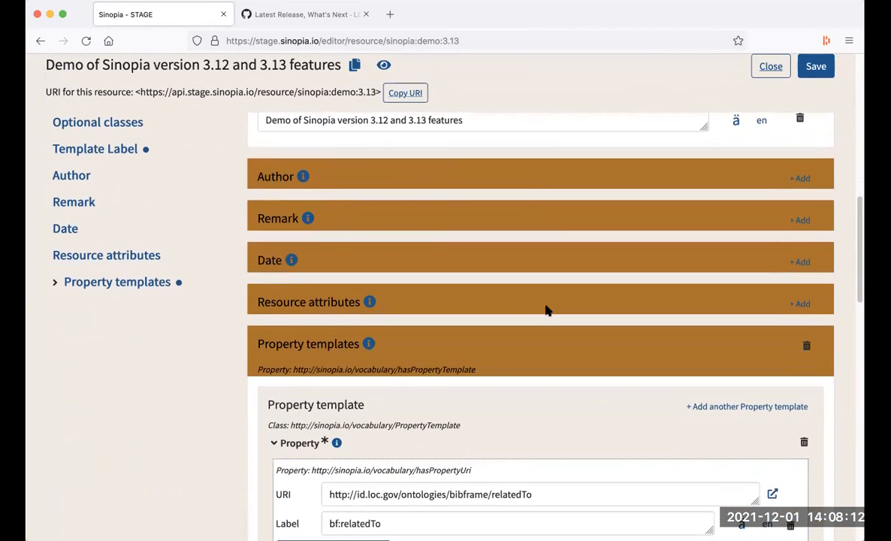
scroll(546, 309, down, 3)
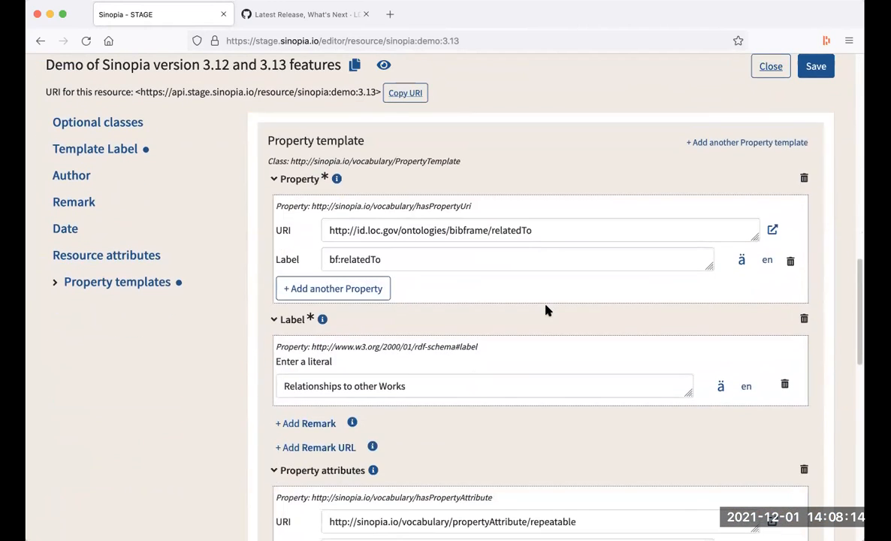
scroll(546, 308, up, 1)
scroll(511, 326, down, 1)
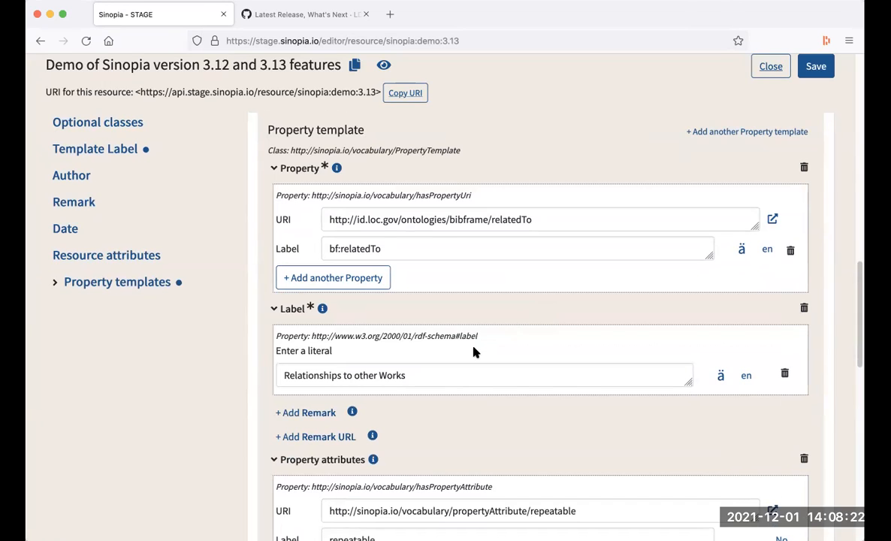
scroll(474, 351, up, 2)
scroll(474, 351, down, 2)
double_click(496, 218)
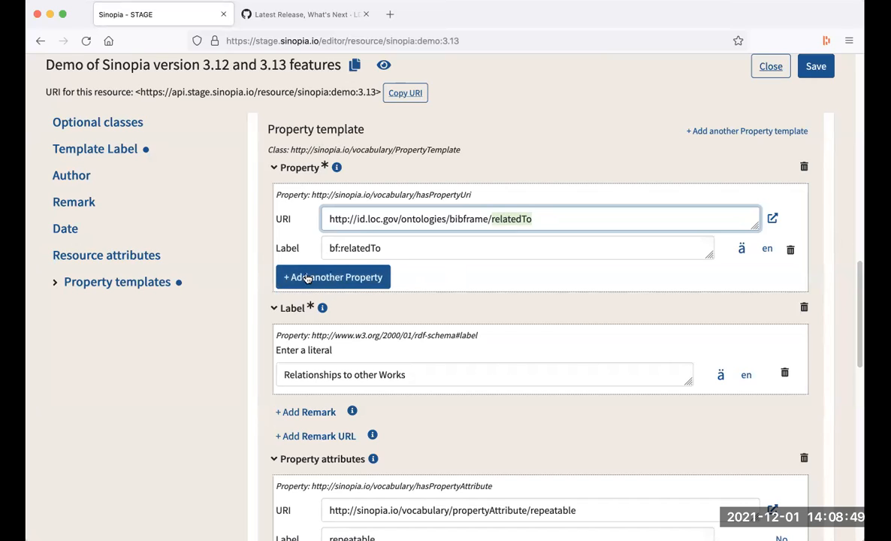
click(330, 282)
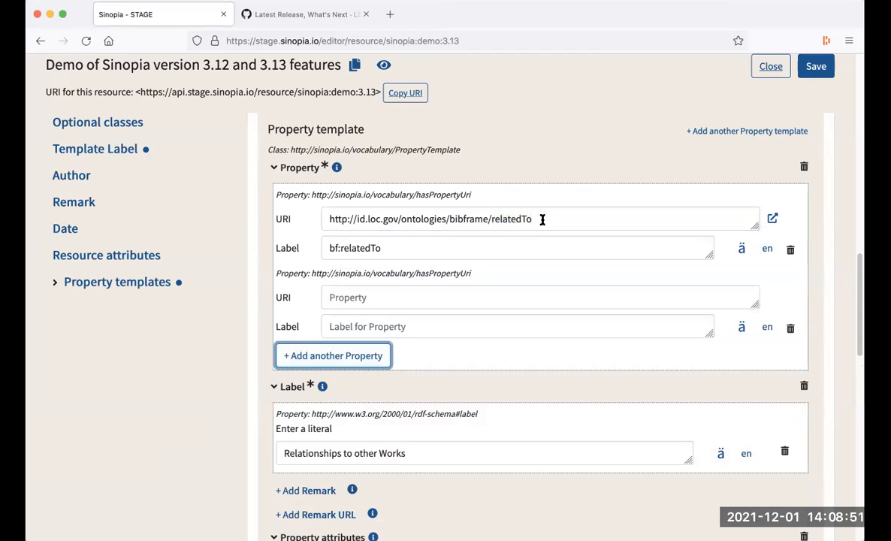
drag(543, 219, 334, 221)
key(ctrl+c)
click(364, 295)
key(ctrl+v)
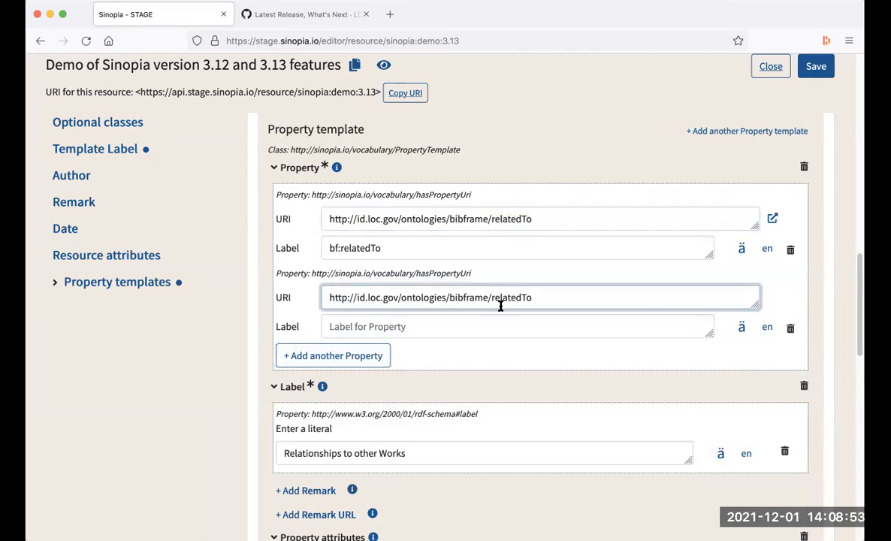
drag(492, 298, 549, 299)
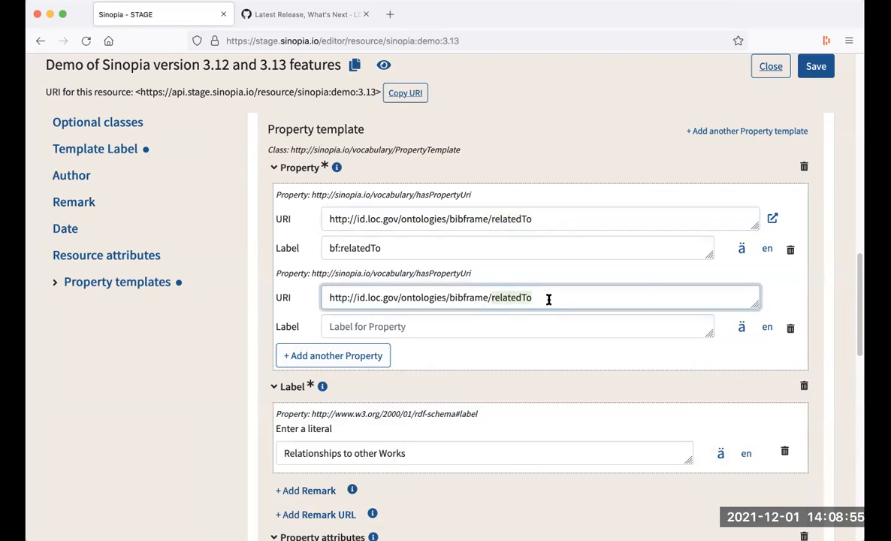
text(precededBy)
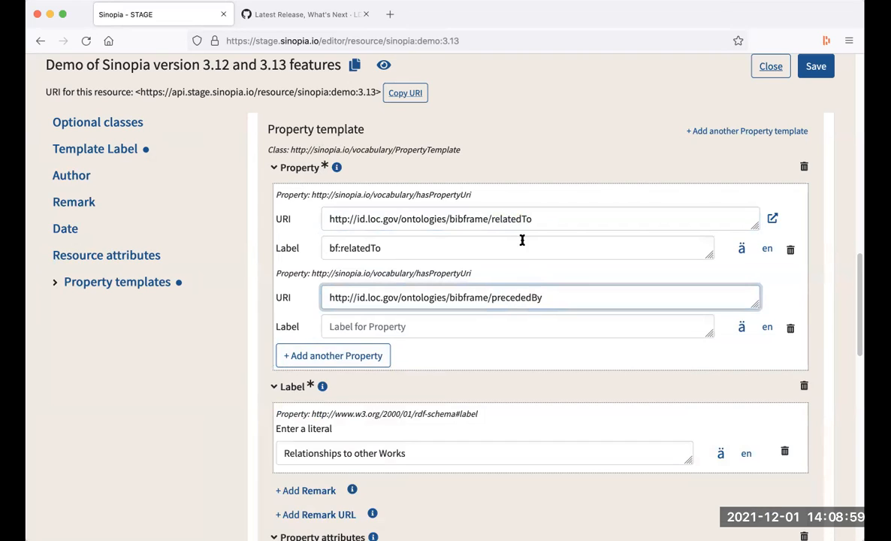
click(538, 220)
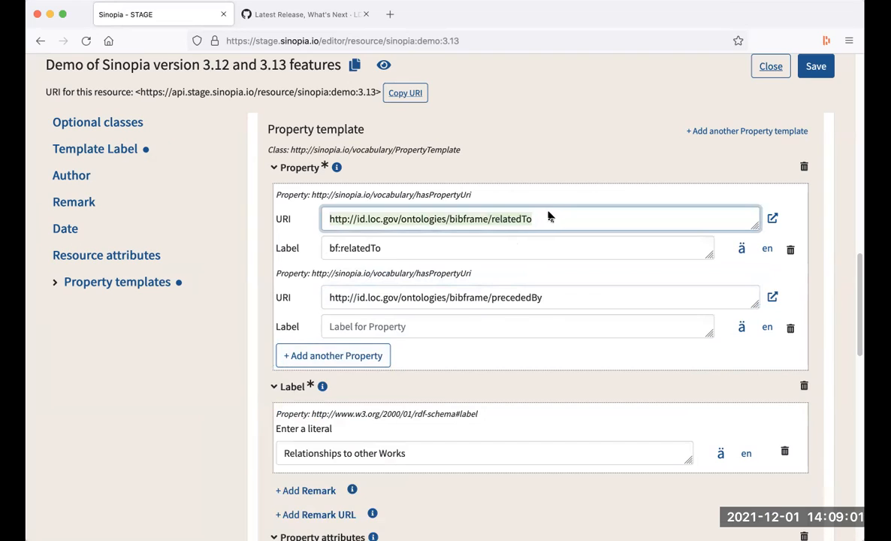
click(547, 219)
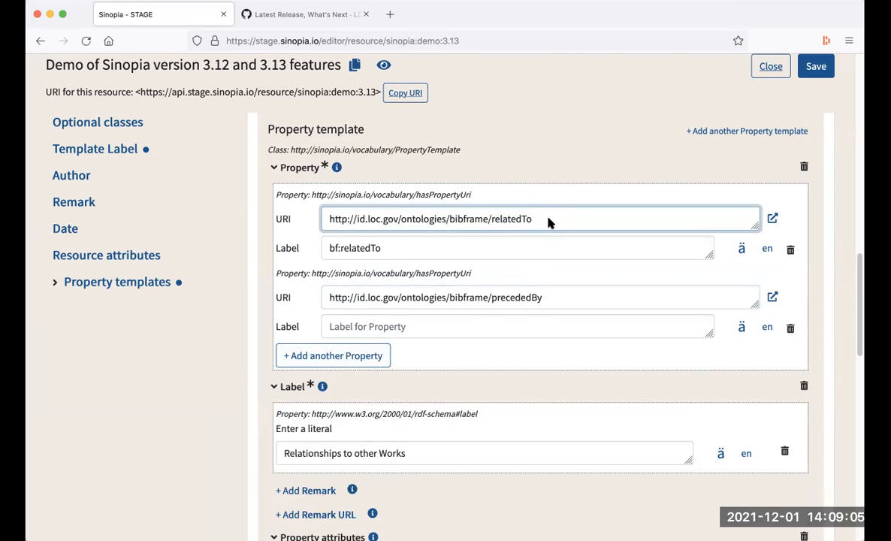
click(383, 362)
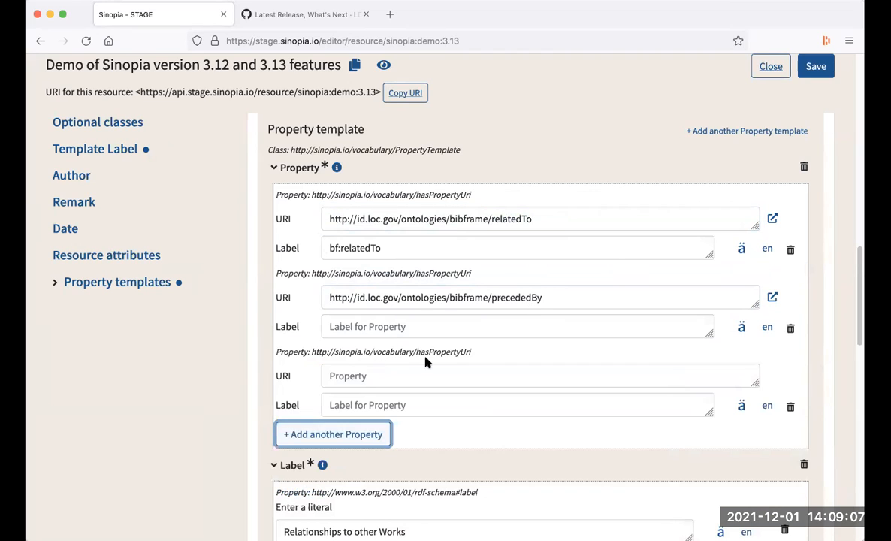
click(473, 376)
key(super+v)
drag(490, 375, 558, 376)
text(accompanies)
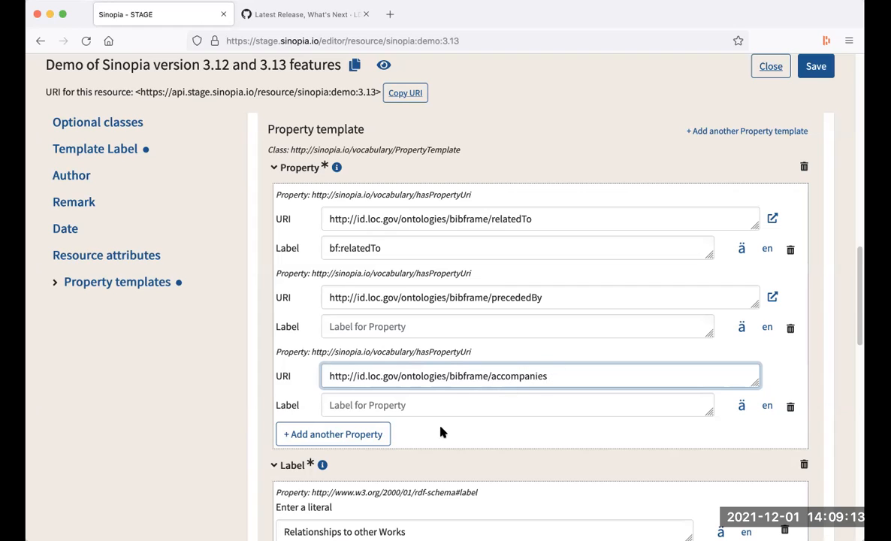
click(373, 435)
scroll(487, 455, down, 2)
click(457, 389)
key(ctrl+v)
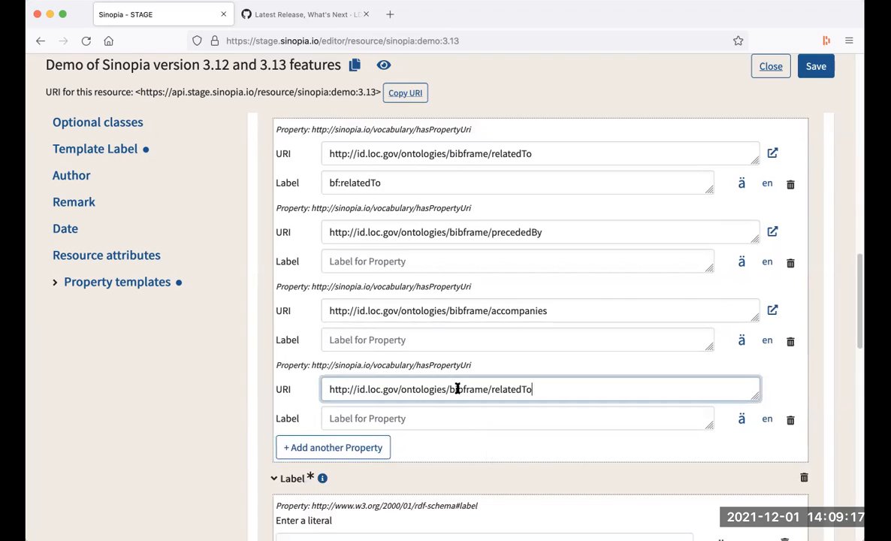
drag(491, 389, 555, 390)
text(otherEdition)
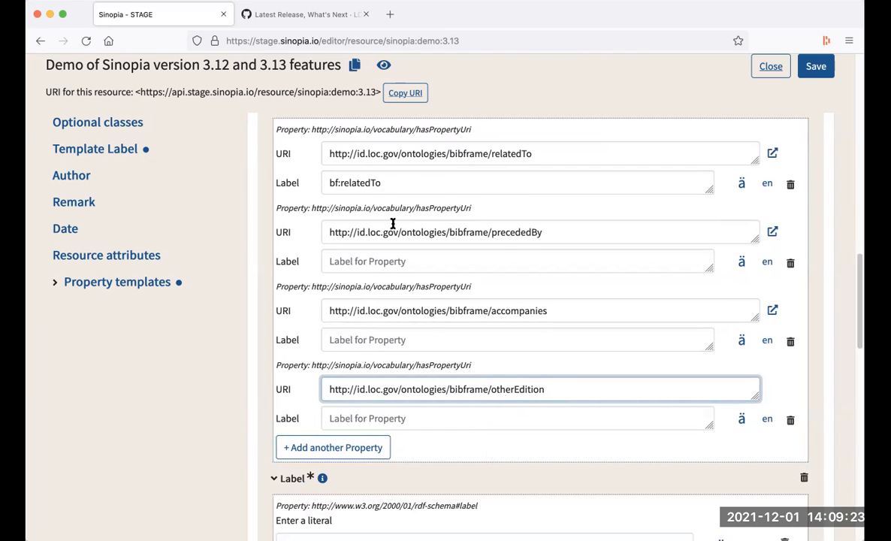
- Label the three added properties bf:precededBy, bf:accompanies and bf:otherEdition to match their URIs
scroll(364, 208, down, 1)
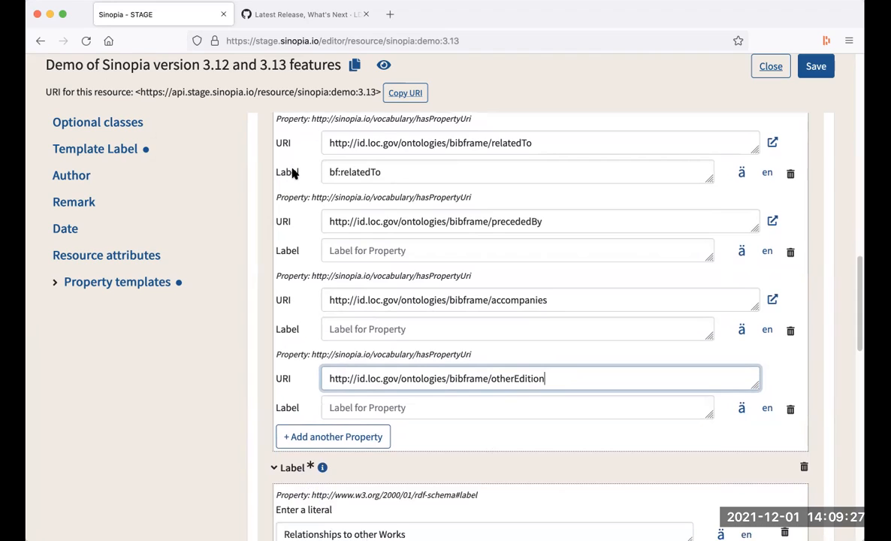
click(349, 251)
text(bf:precededBy)
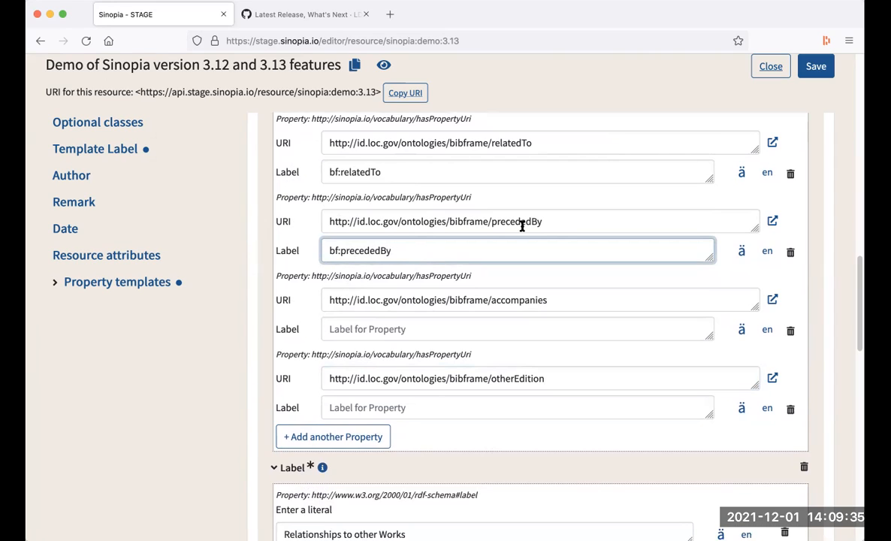
click(338, 328)
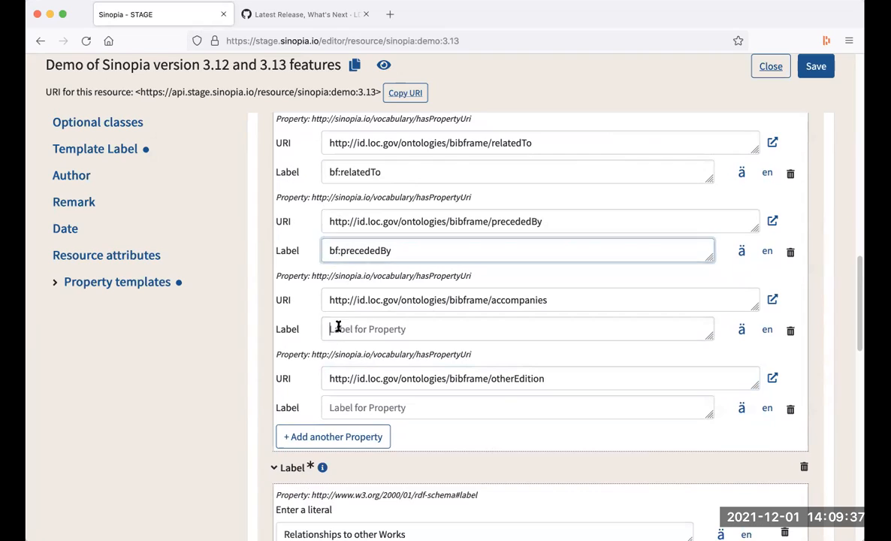
text(bf:accompanies)
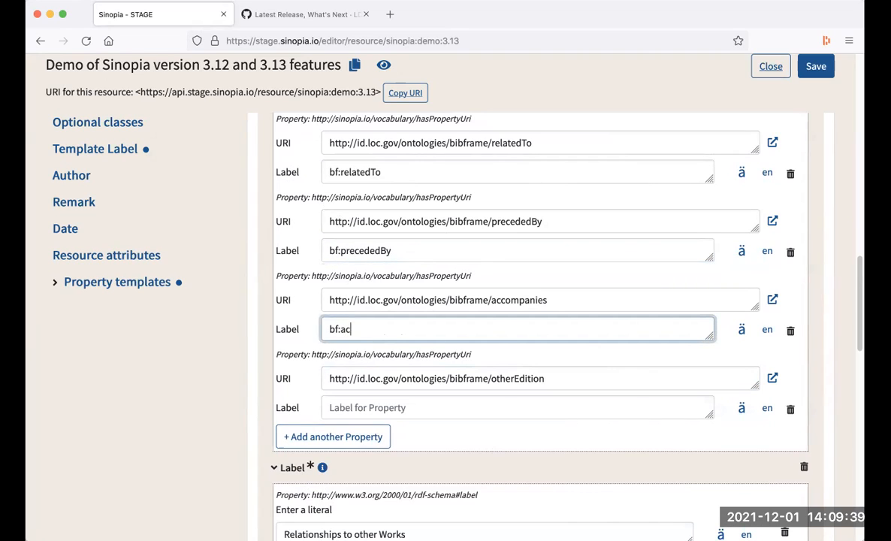
click(338, 403)
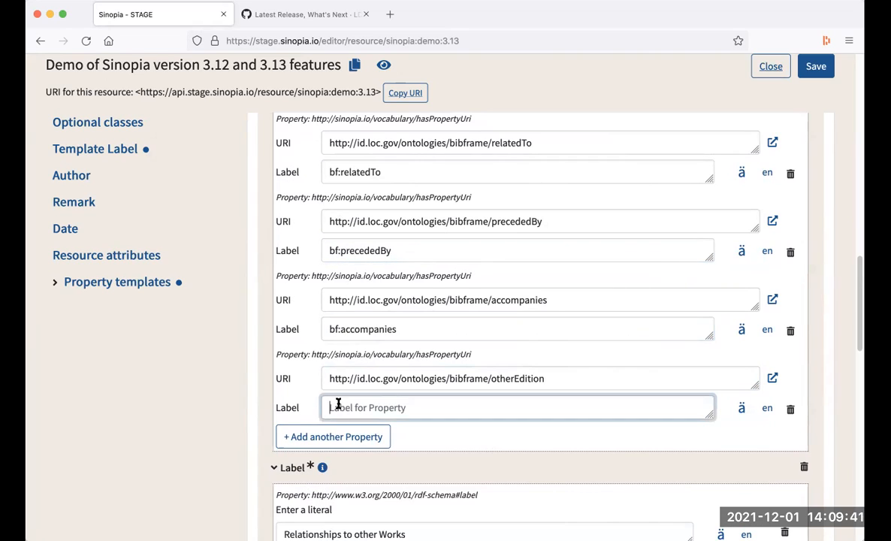
text(bf:otherEdition)
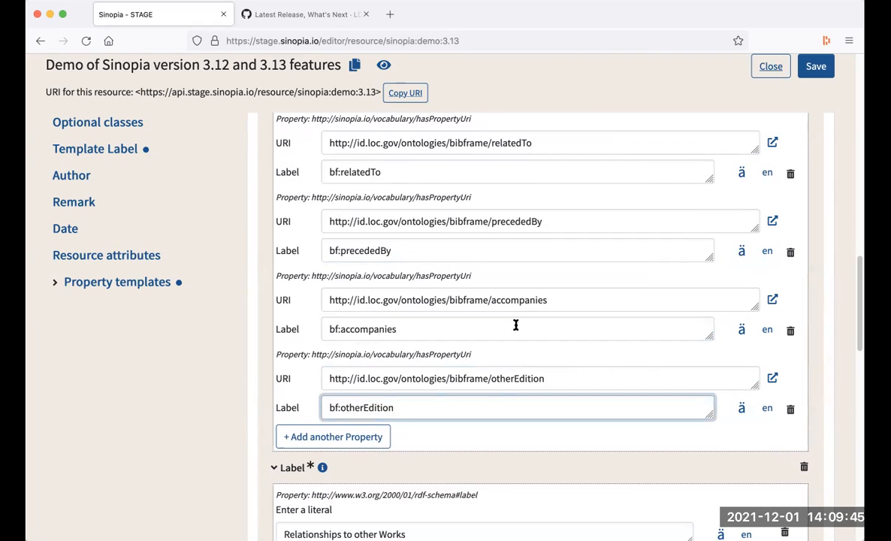
- Save the "Demo of Sinopia version 3.12 and 3.13 features" template with its added properties
scroll(516, 323, up, 1)
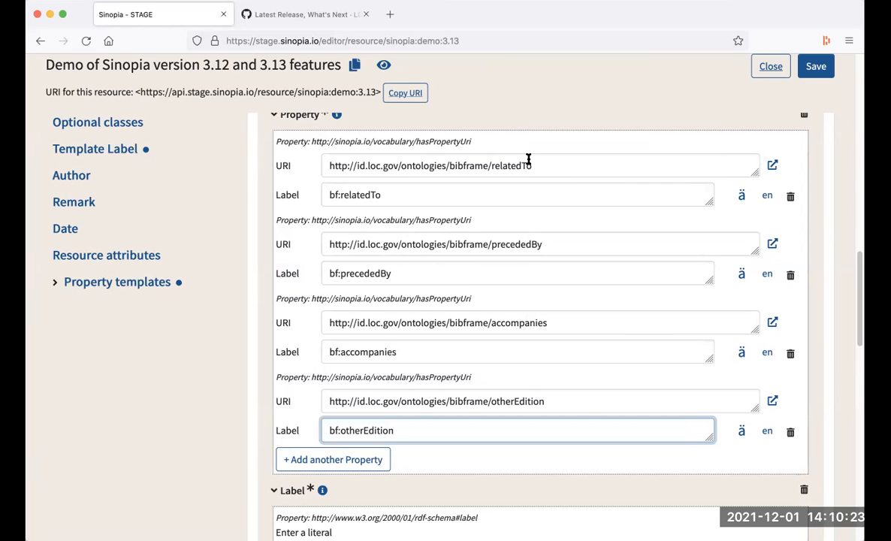
scroll(511, 149, up, 2)
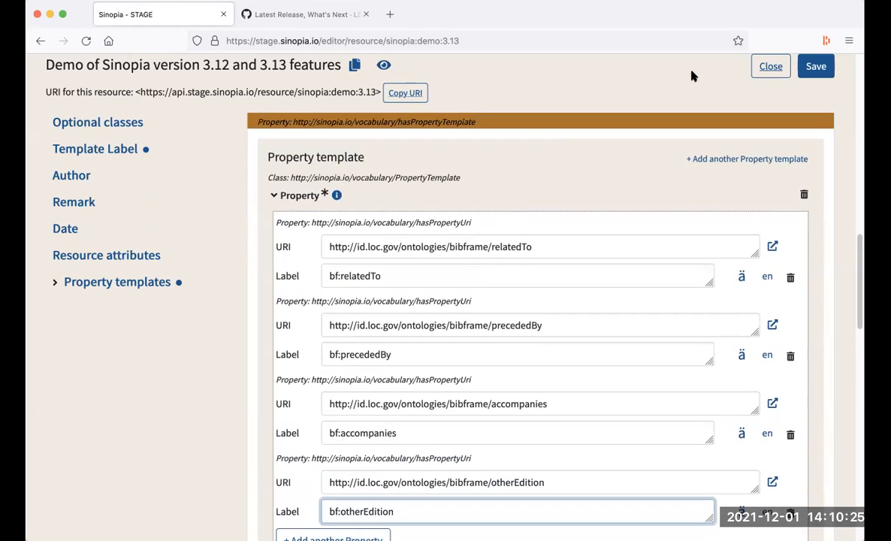
click(817, 67)
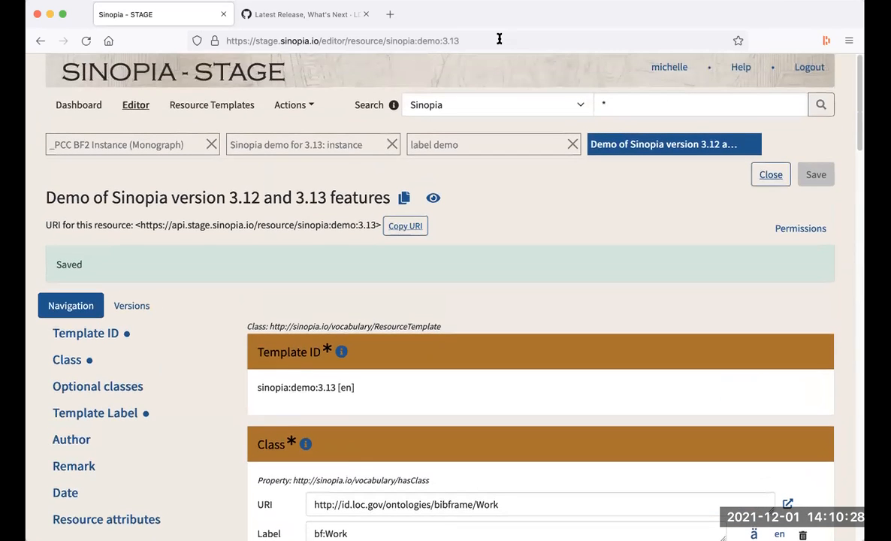
- Return to the dashboard and reload the page
click(499, 41)
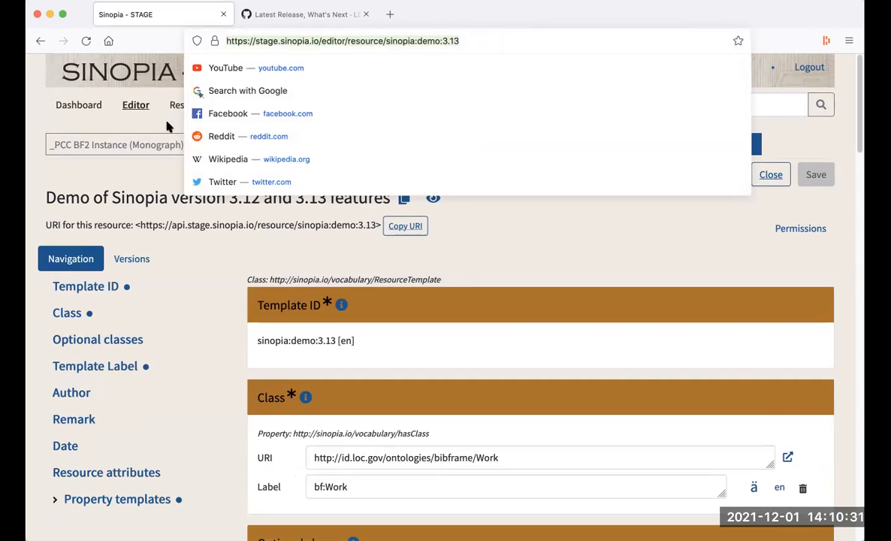
click(152, 109)
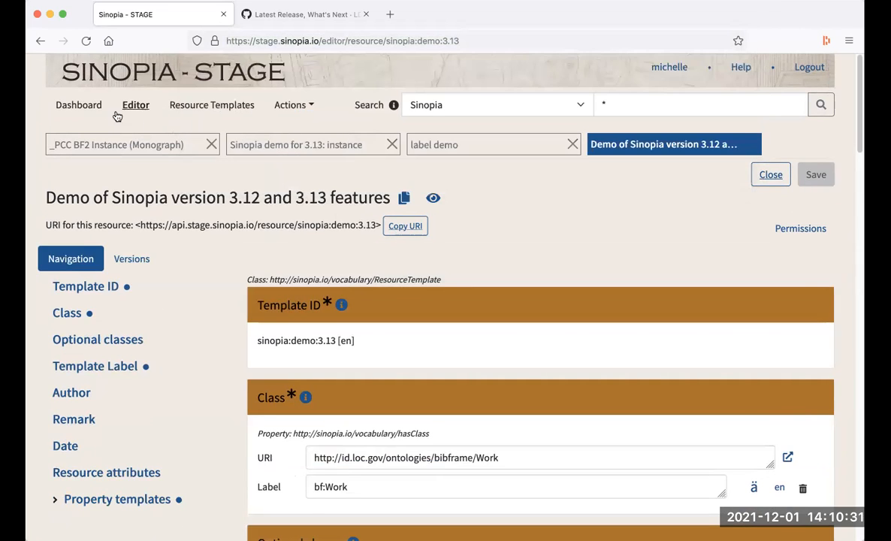
click(91, 106)
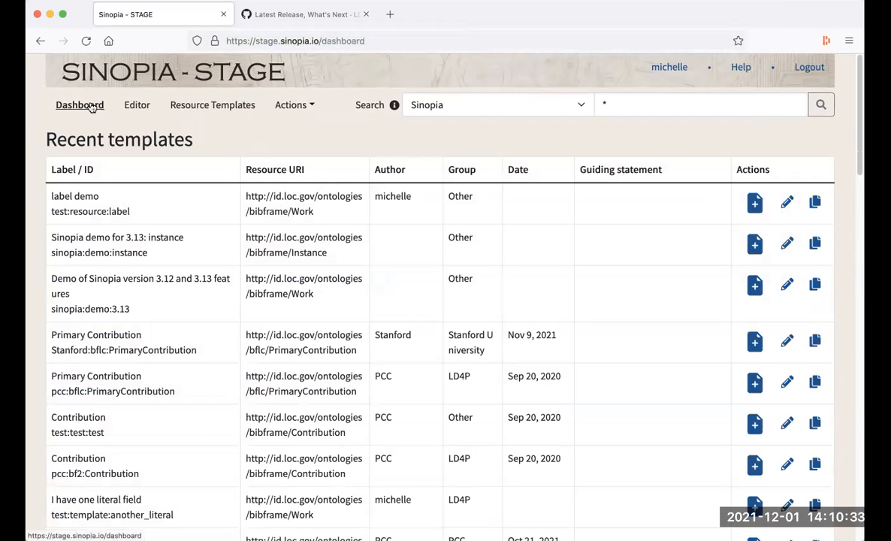
click(87, 43)
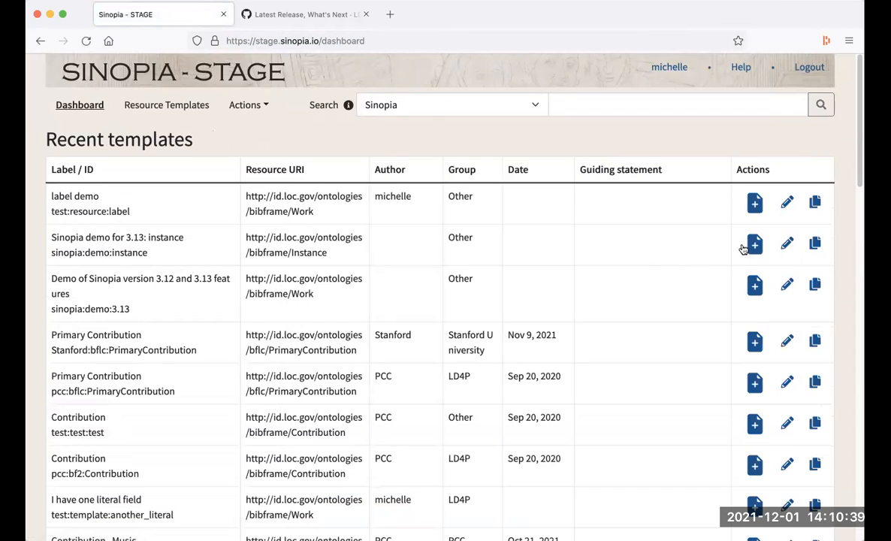
- Create a new resource from the "Demo of Sinopia version 3.12 and 3.13 features" template on the dashboard
click(754, 245)
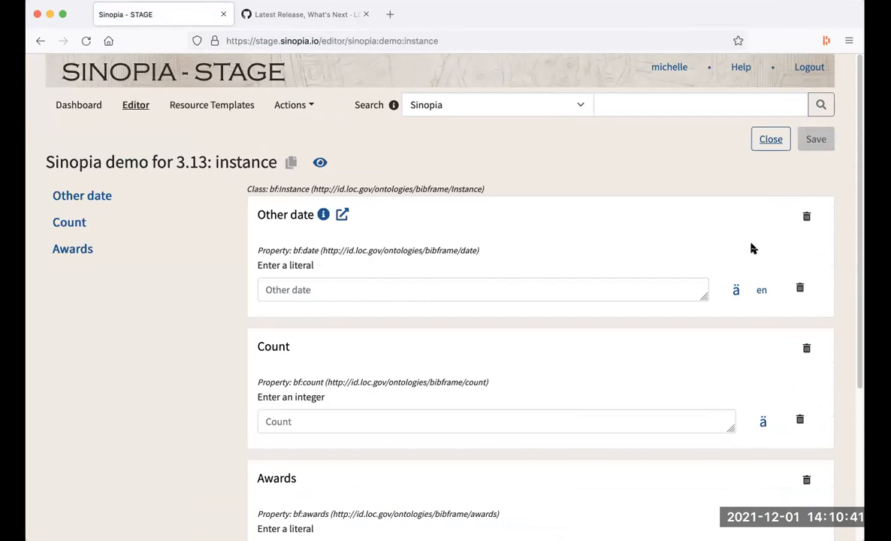
click(78, 104)
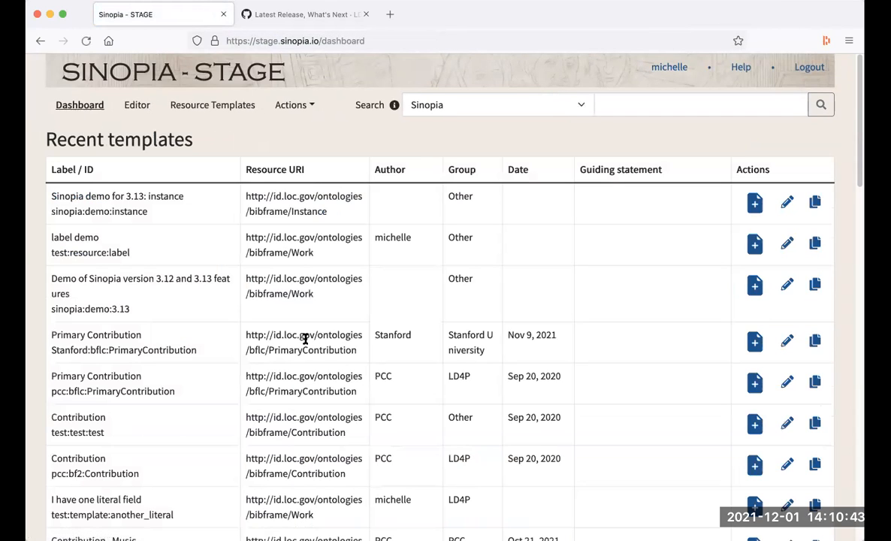
click(755, 286)
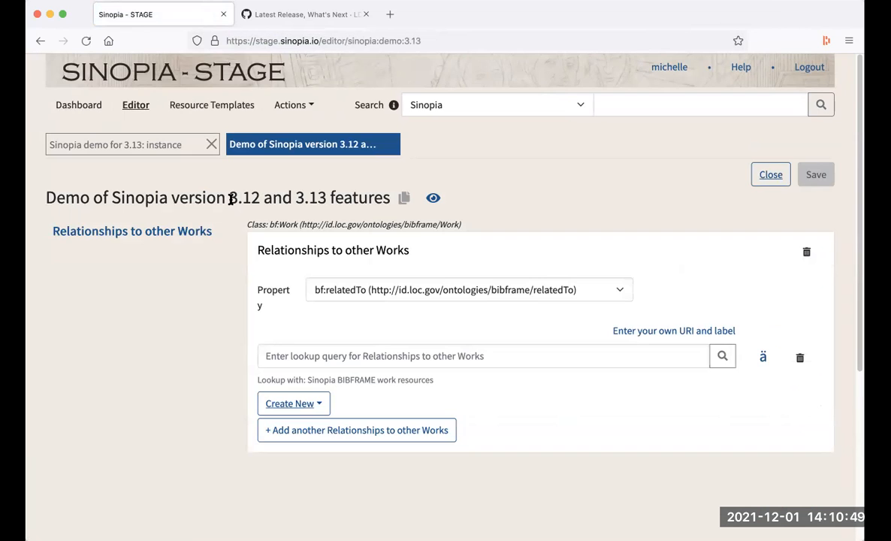
- Set the first relationship's property to bf:precededBy and link it to the work "Prairie farmer,Prairie farmer (Chicago, Ill. : 1843)" using a * lookup
scroll(290, 251, down, 1)
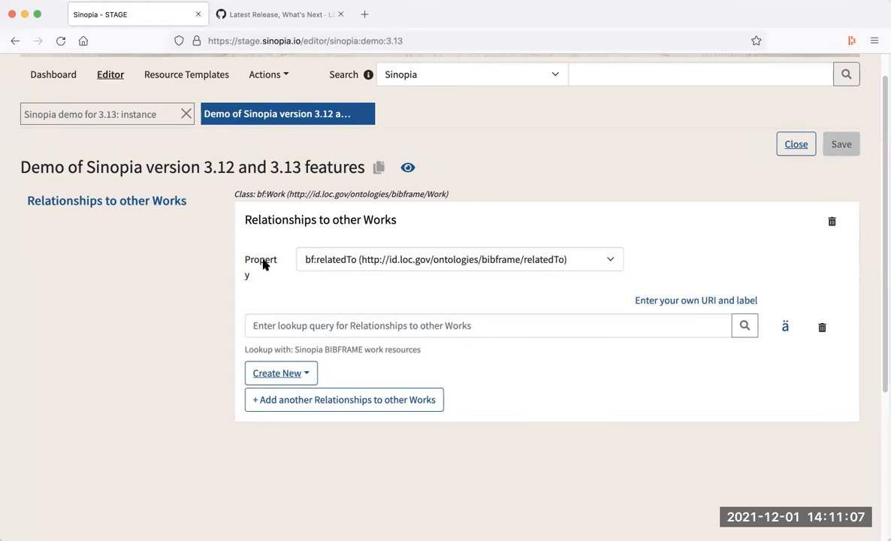
scroll(262, 260, down, 1)
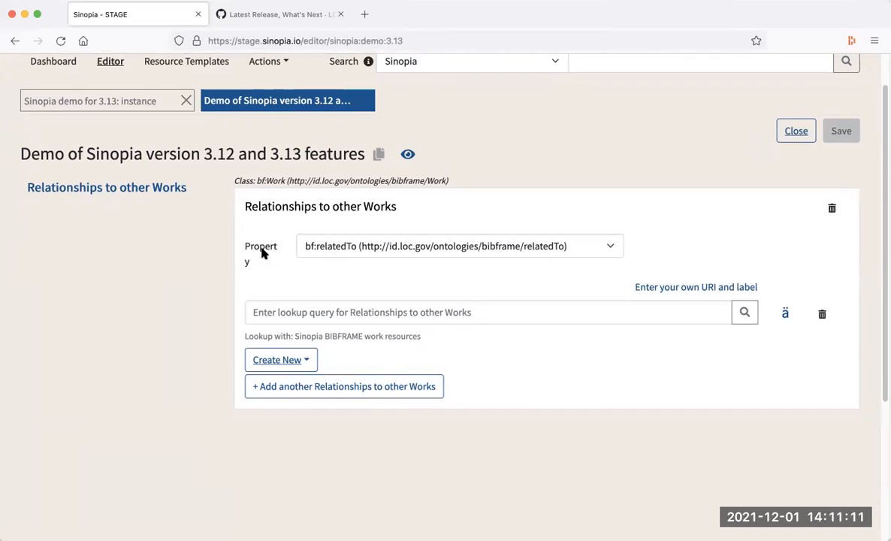
click(609, 246)
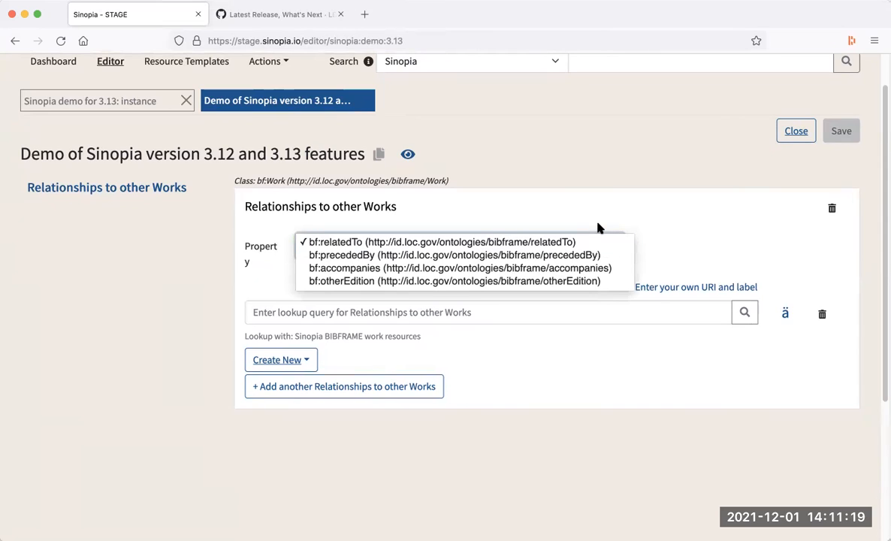
click(507, 257)
click(437, 313)
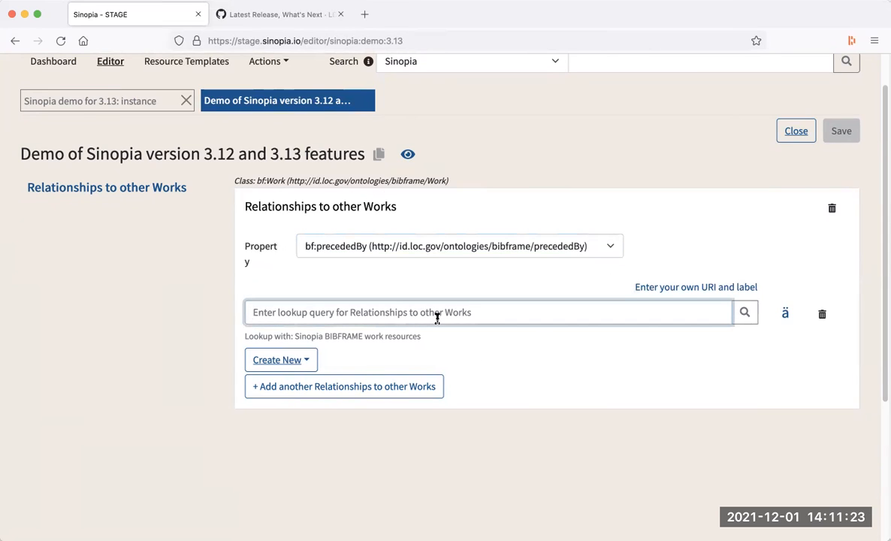
text(*)
click(353, 423)
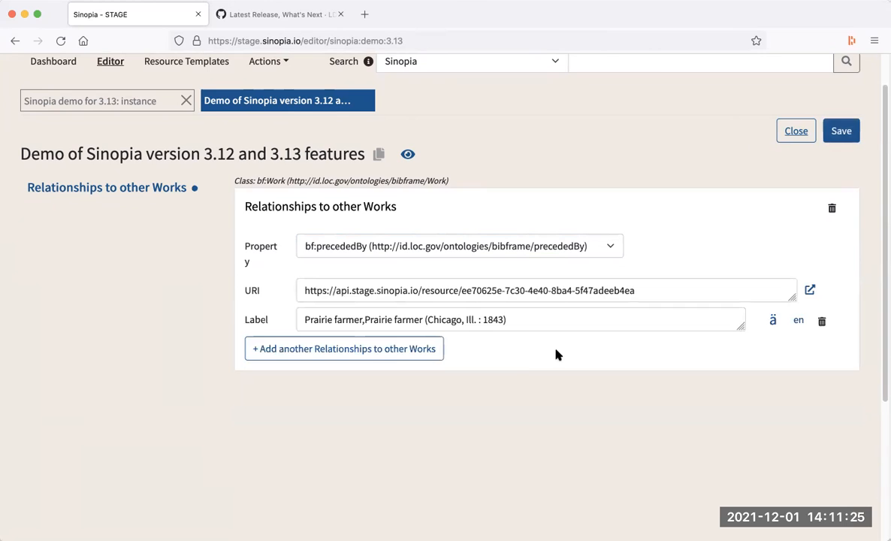
- Add a second relationship with property bf:accompanies and link it to "Easy and compendious introduction for reading all sorts of histories" using a * lookup
scroll(370, 366, down, 1)
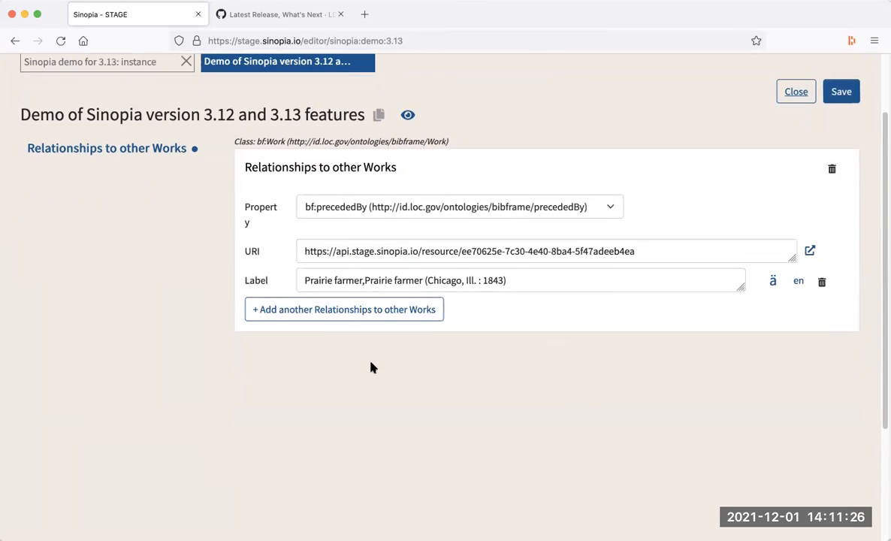
click(310, 309)
scroll(434, 374, down, 1)
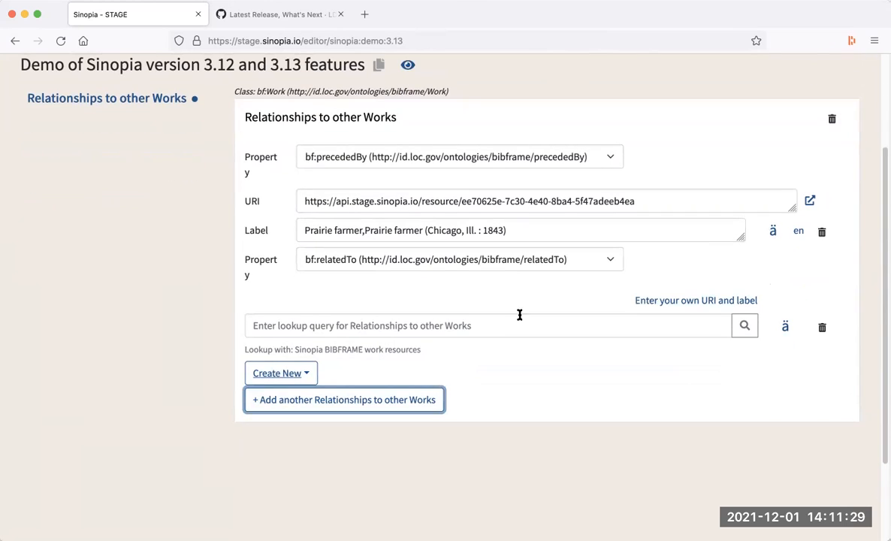
click(523, 259)
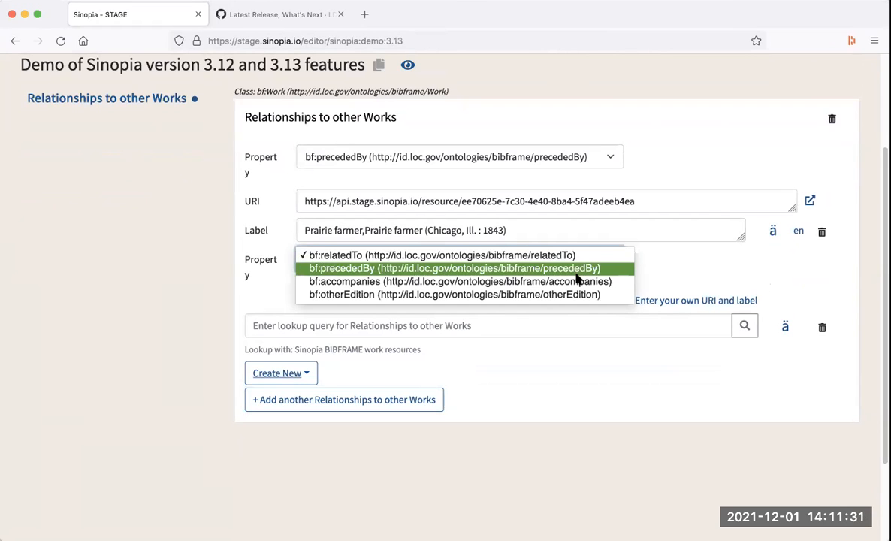
click(525, 281)
click(432, 329)
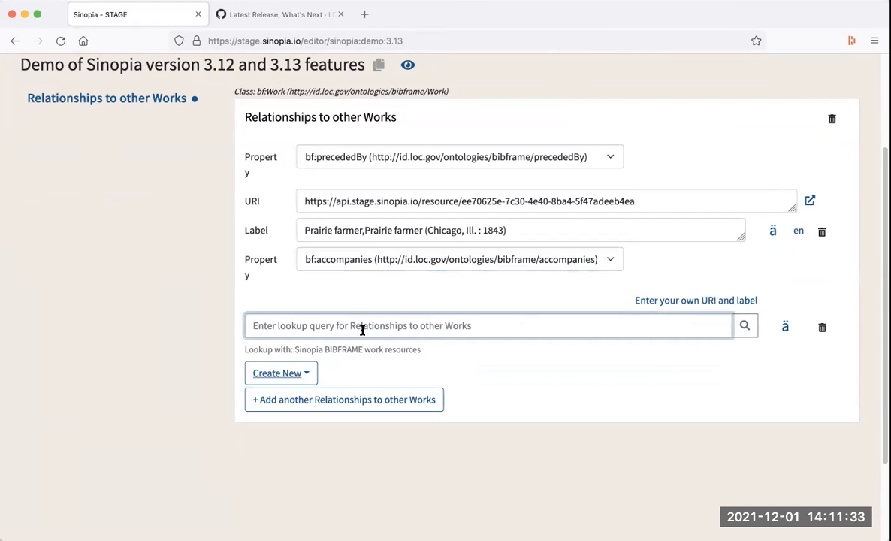
text(*)
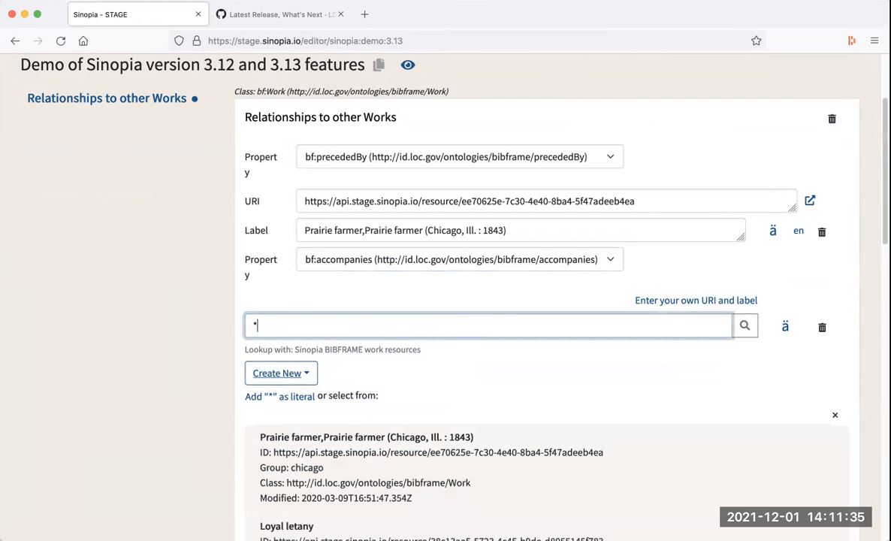
scroll(430, 348, down, 2)
scroll(421, 425, down, 4)
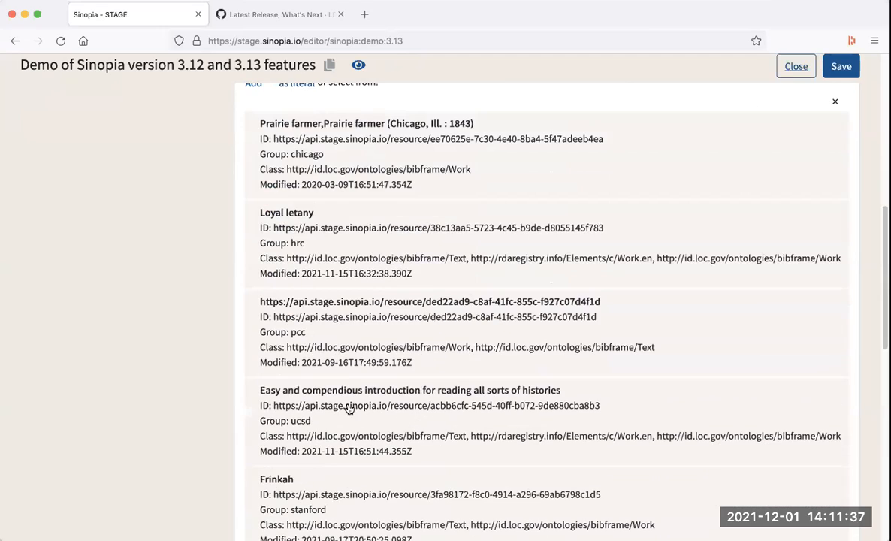
click(323, 380)
scroll(569, 179, up, 3)
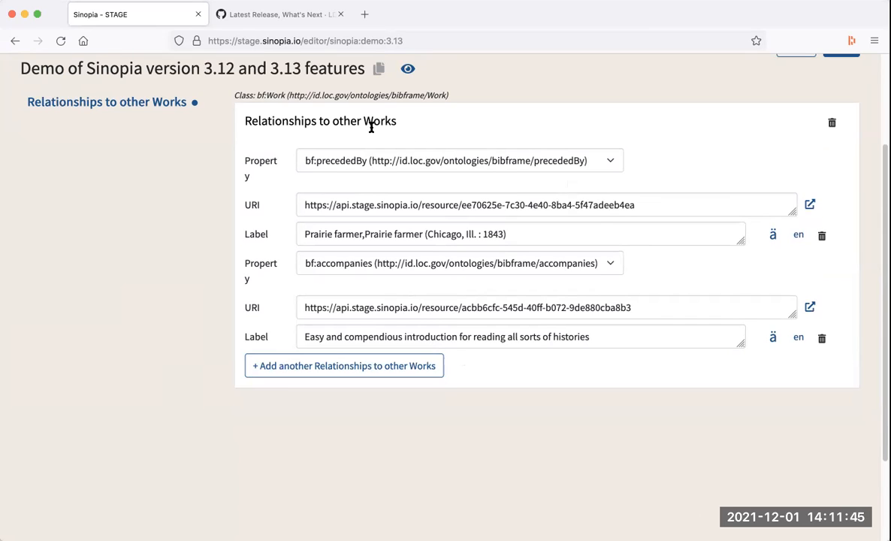
- Add a third relationship entry below the two linked works, leaving its lookup empty
click(338, 366)
scroll(339, 366, down, 1)
click(496, 392)
scroll(495, 391, down, 2)
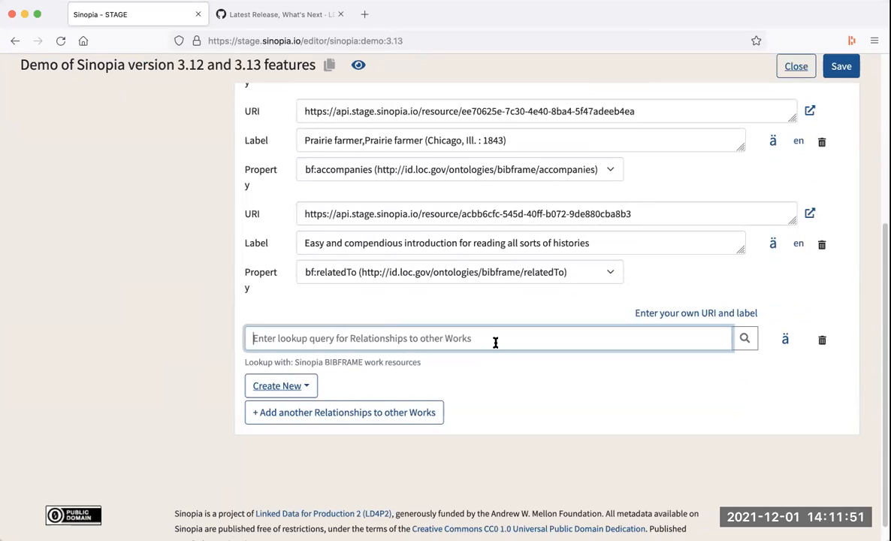
click(342, 407)
scroll(443, 303, up, 3)
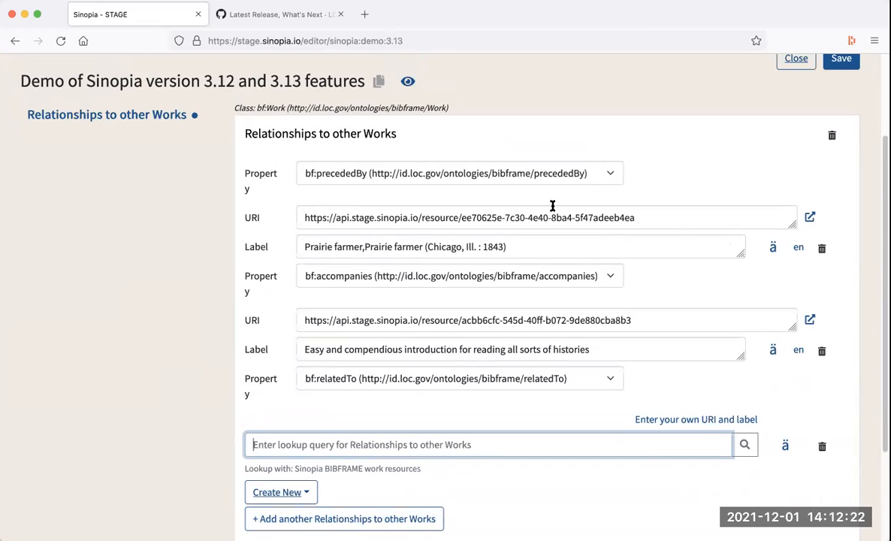
- Create blank resources from the "Sinopia demo for 3.13: instance" template on the dashboard and look through the template's fields
scroll(154, 319, up, 3)
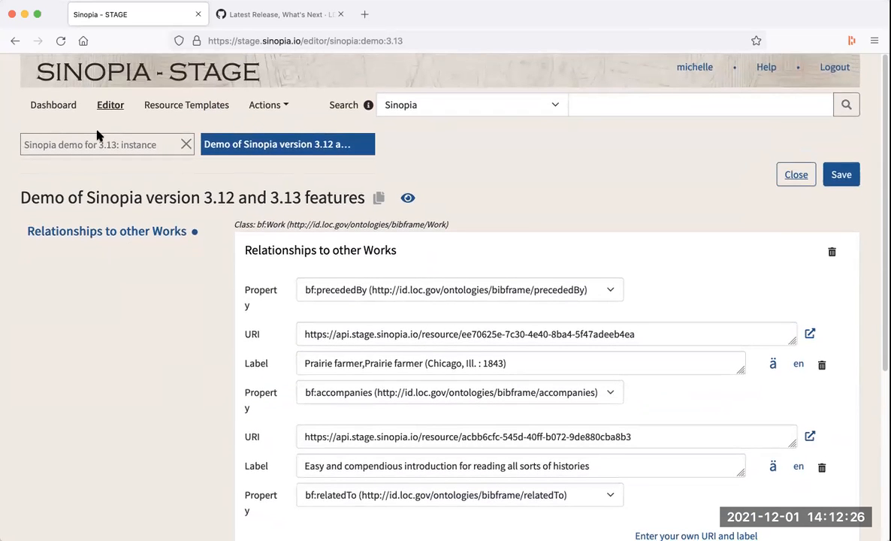
click(63, 105)
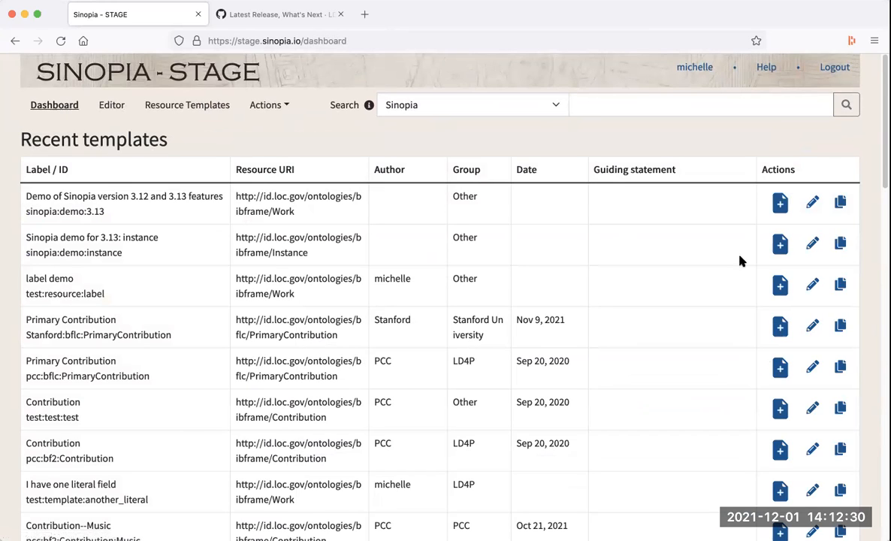
click(780, 244)
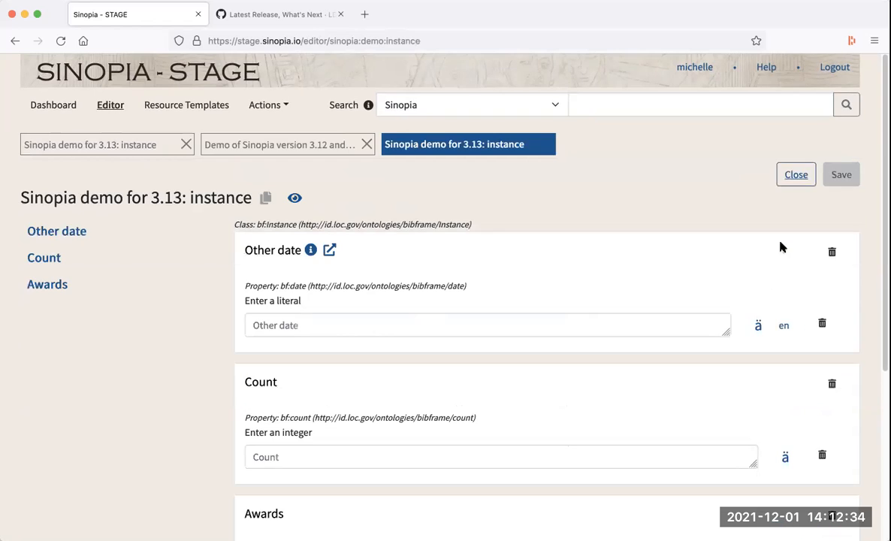
scroll(670, 313, down, 5)
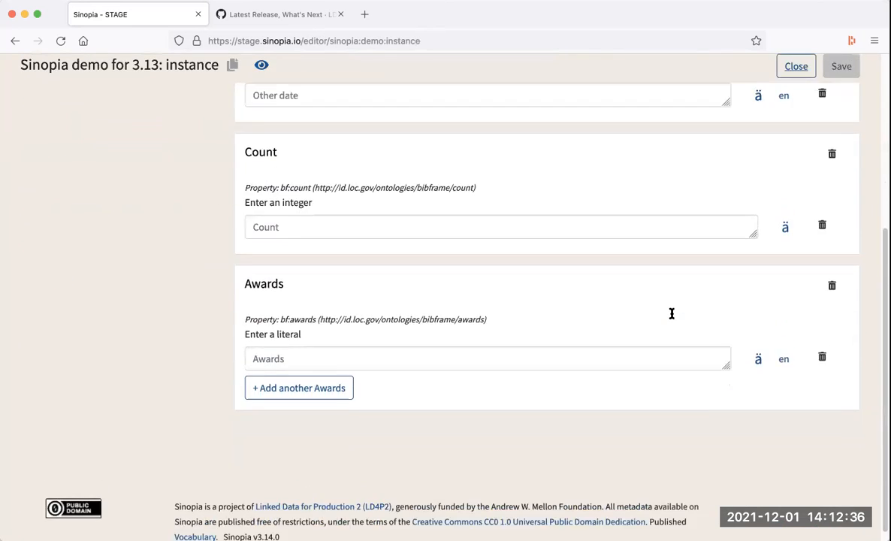
scroll(672, 313, up, 8)
click(60, 109)
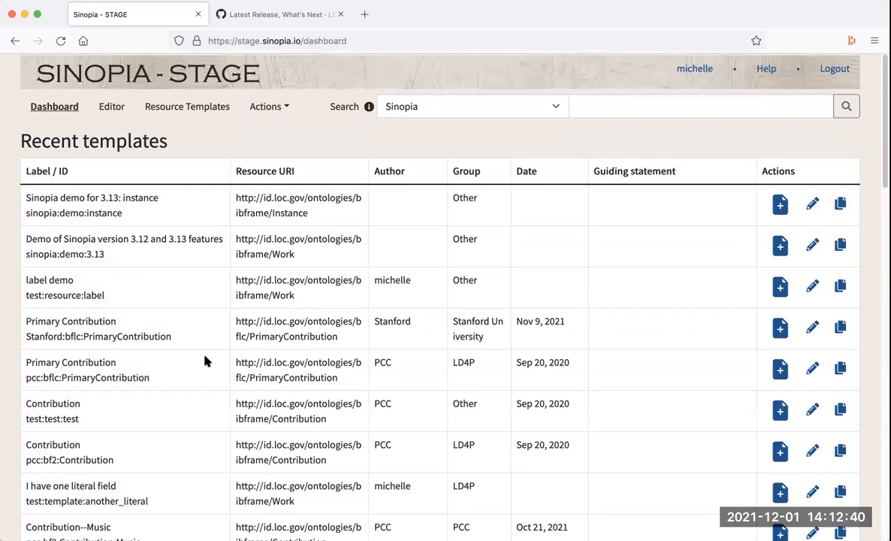
click(779, 203)
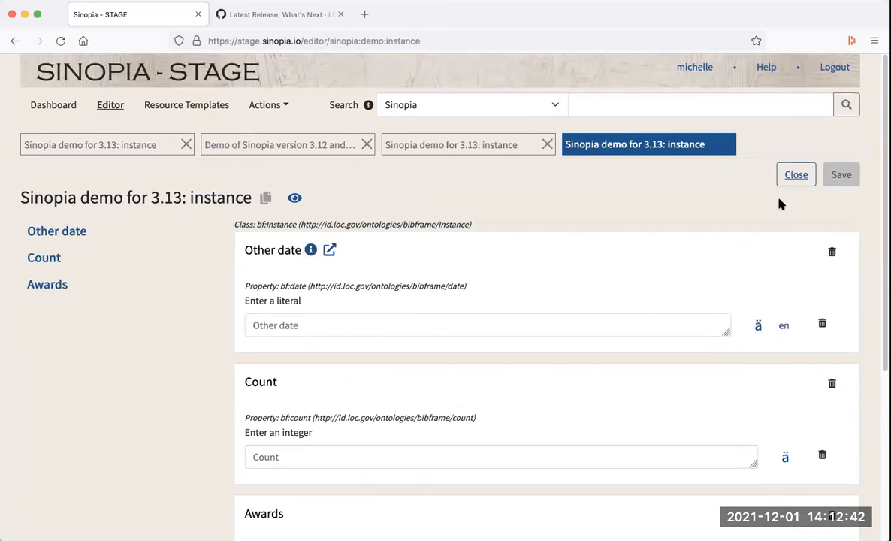
- Open the "Sinopia demo for 3.13: instance" template for editing from the dashboard and add its Optional classes field
click(70, 105)
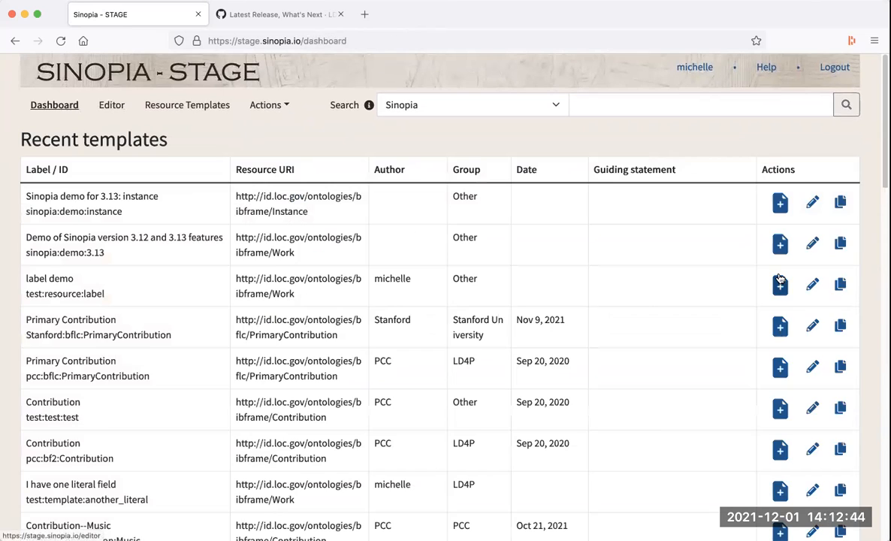
click(814, 205)
scroll(665, 295, down, 3)
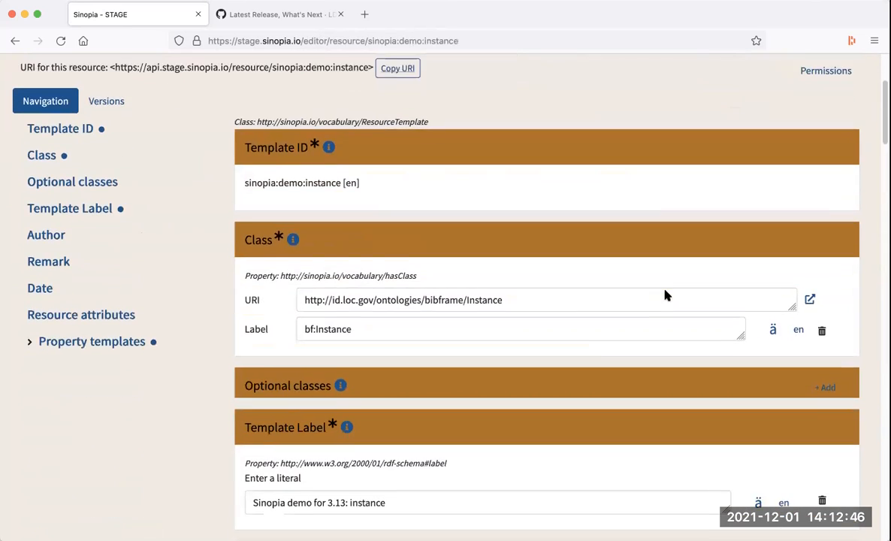
scroll(665, 296, down, 1)
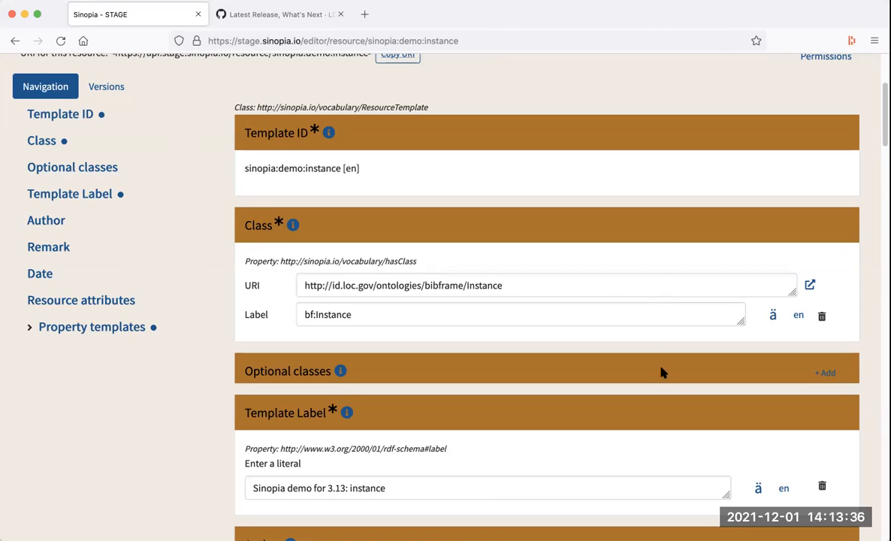
scroll(669, 383, down, 1)
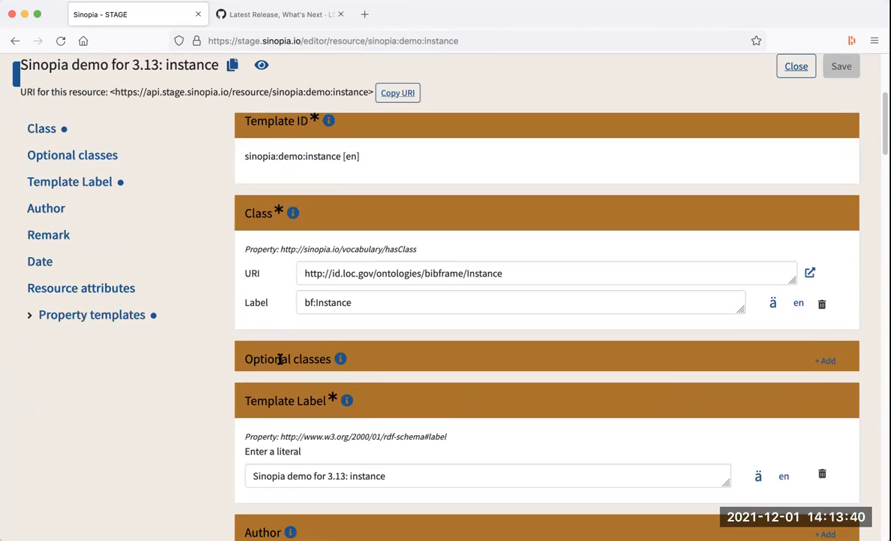
click(825, 361)
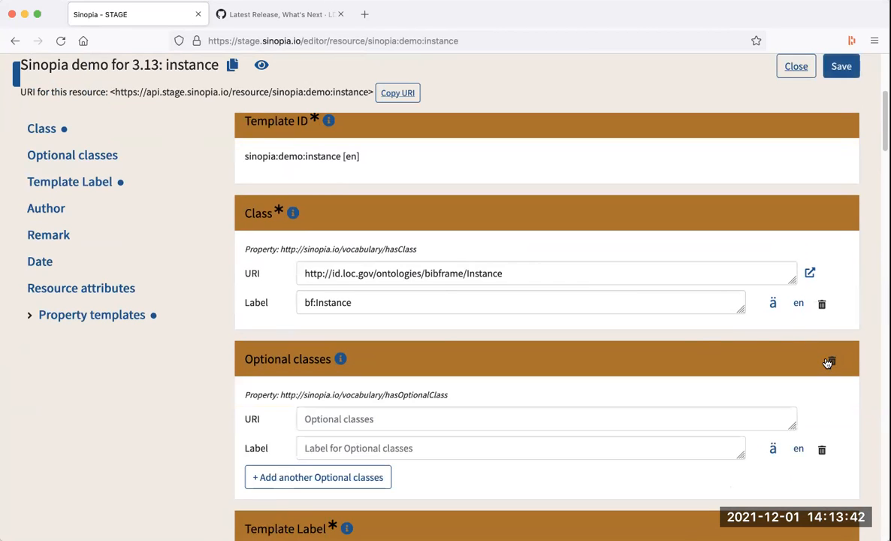
scroll(631, 362, down, 2)
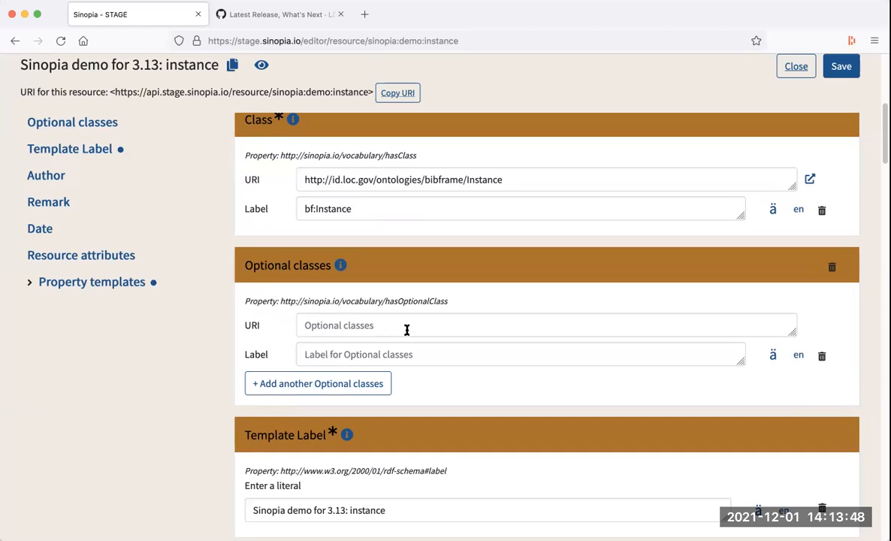
drag(499, 179, 288, 176)
key(ctrl+c)
click(308, 324)
key(ctrl+v)
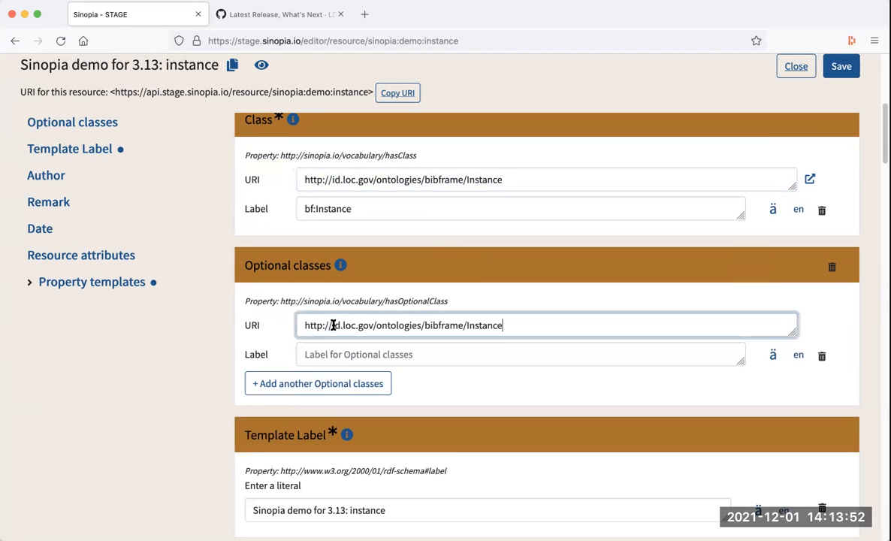
drag(465, 325, 529, 326)
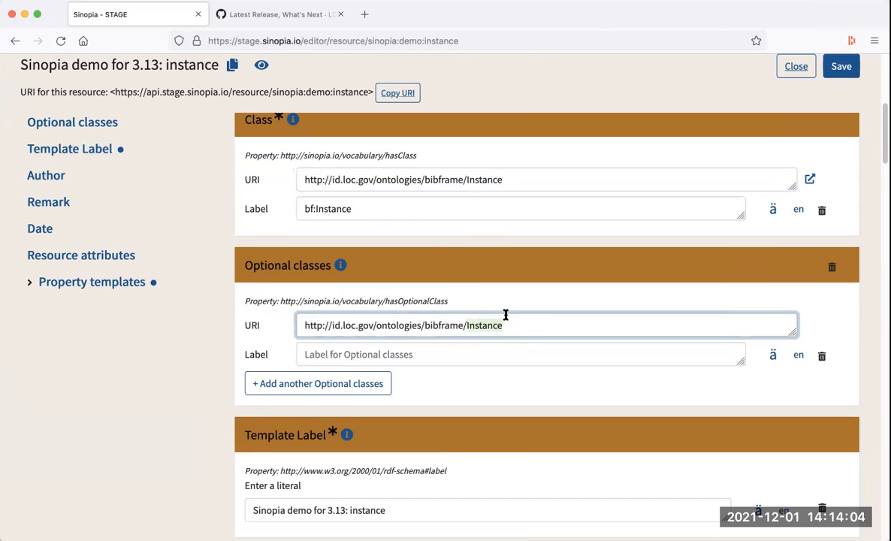
scroll(490, 186, down, 1)
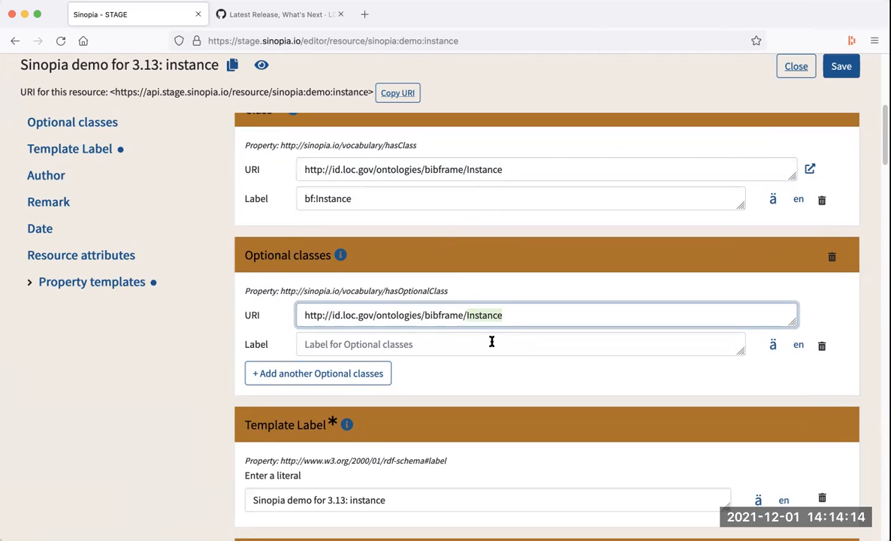
text(Tactile)
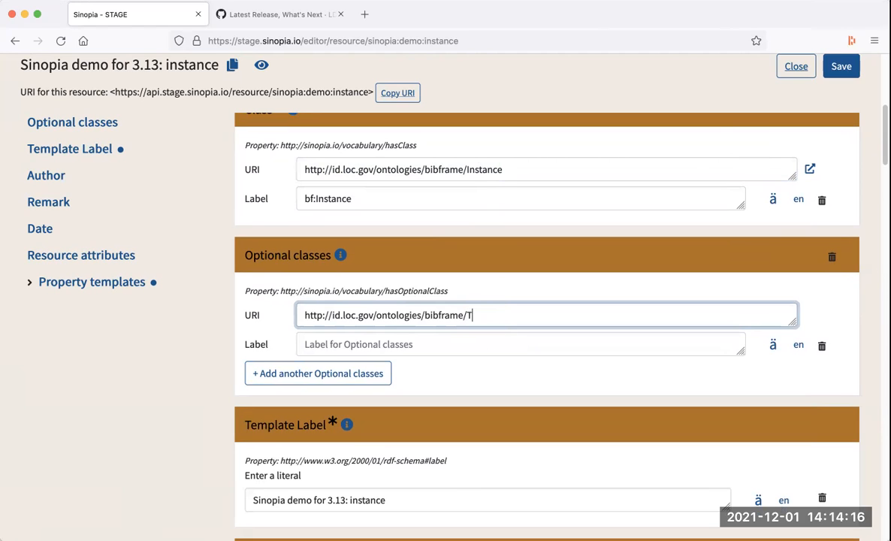
click(354, 374)
click(330, 393)
key(super+v)
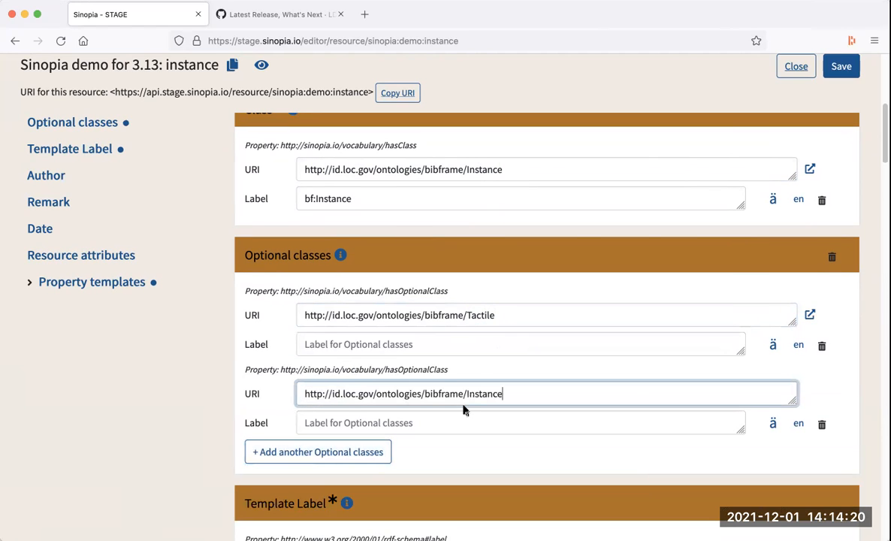
double_click(487, 393)
text(Print)
- Label the two optional classes bf:Tactile and bf:Print to match their URIs
scroll(428, 352, down, 2)
click(328, 265)
text(bf:Tactile)
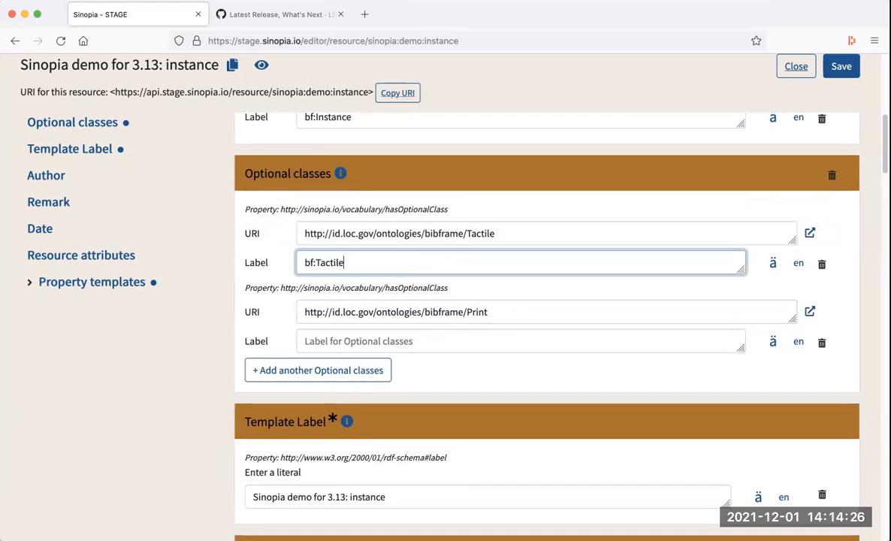
click(316, 342)
text(bf:Print)
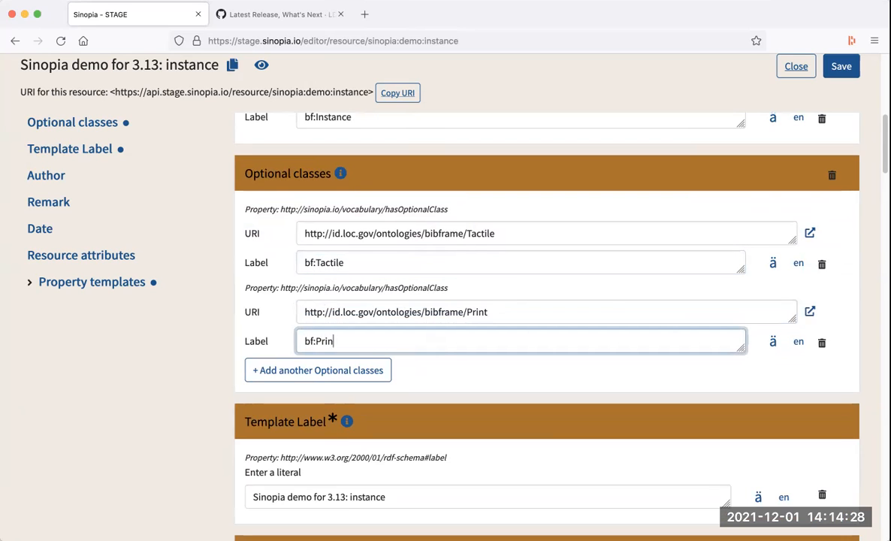
- Save the "Sinopia demo for 3.13: instance" template with its optional classes and return to the dashboard
click(842, 67)
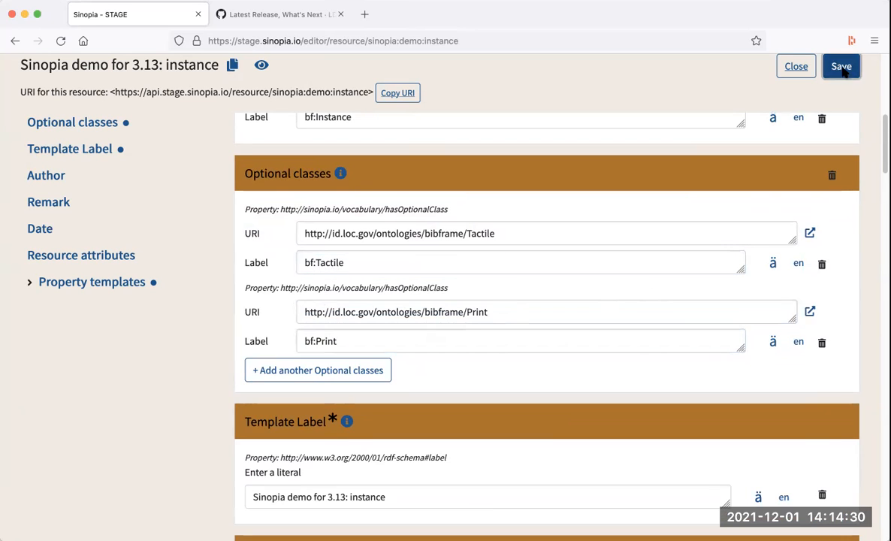
click(53, 105)
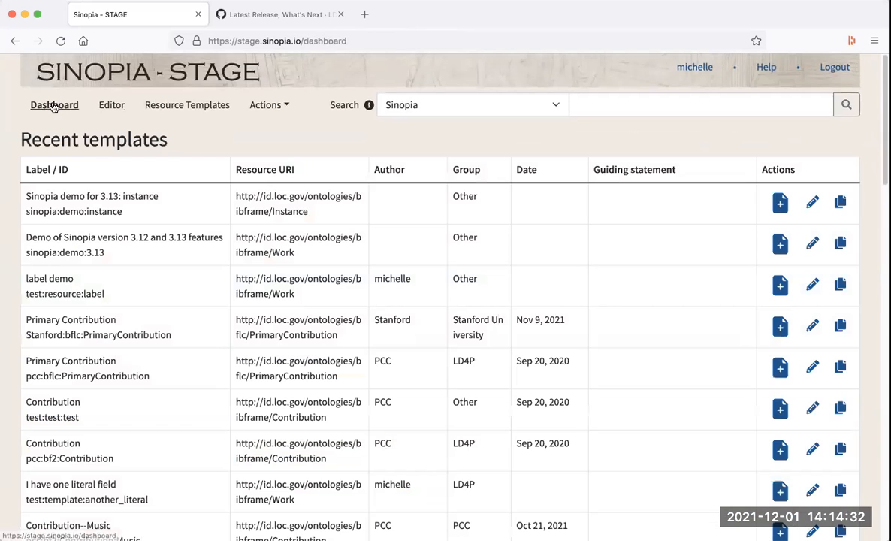
- Create a resource from the "Sinopia demo for 3.13: instance" template and add the classes bf:Print and bf:Tactile alongside bf:Instance
click(63, 41)
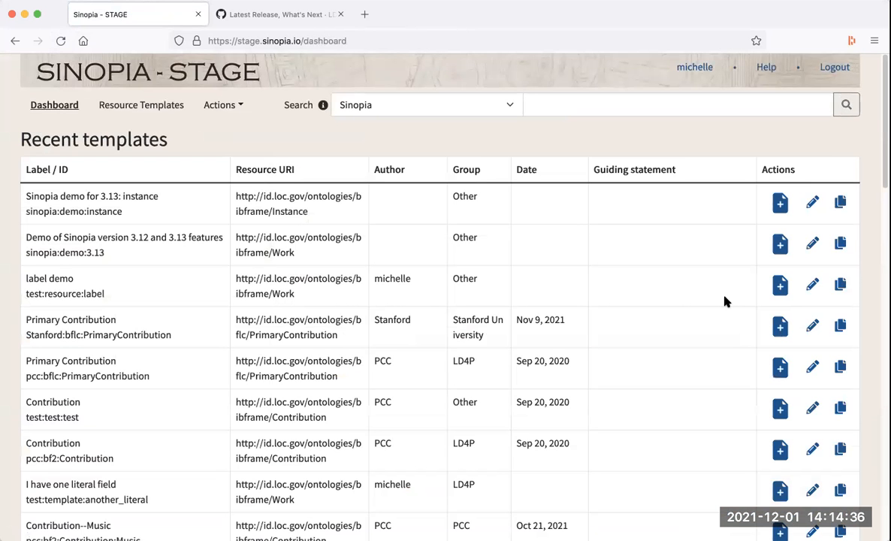
click(780, 203)
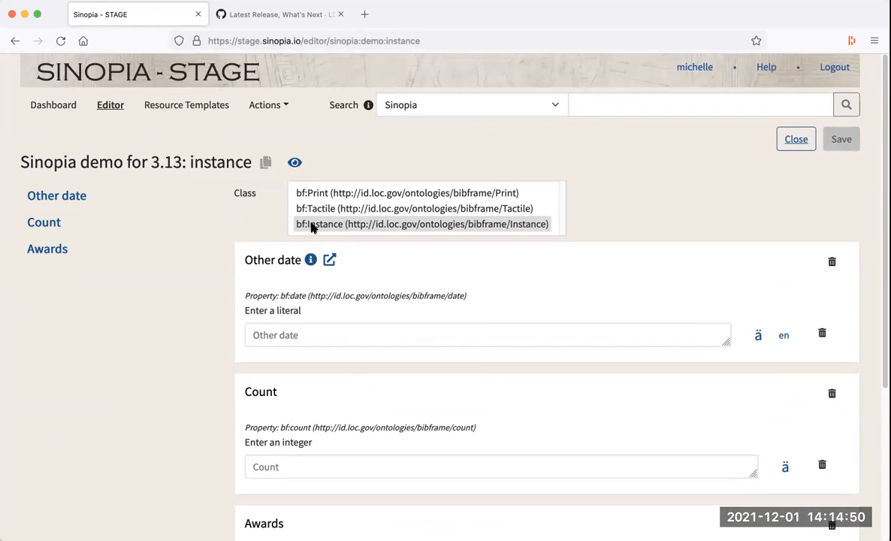
scroll(317, 207, down, 1)
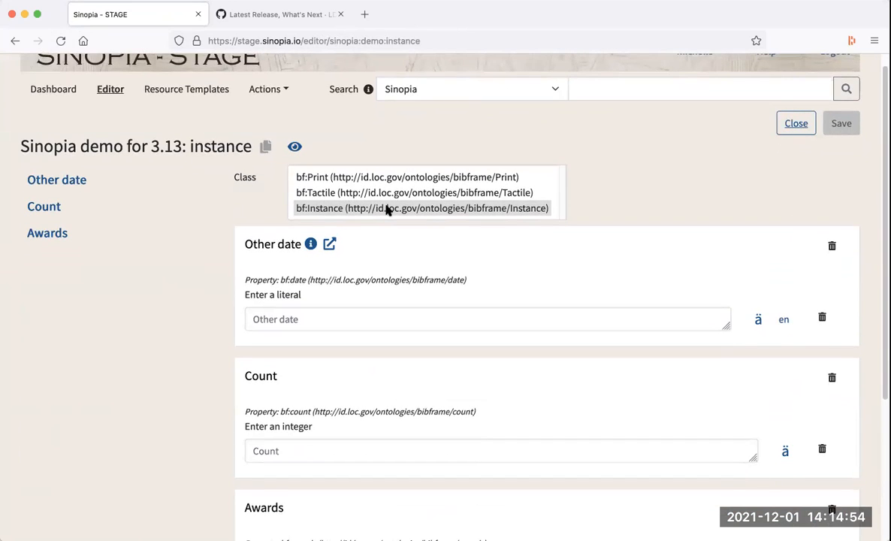
super+click(315, 178)
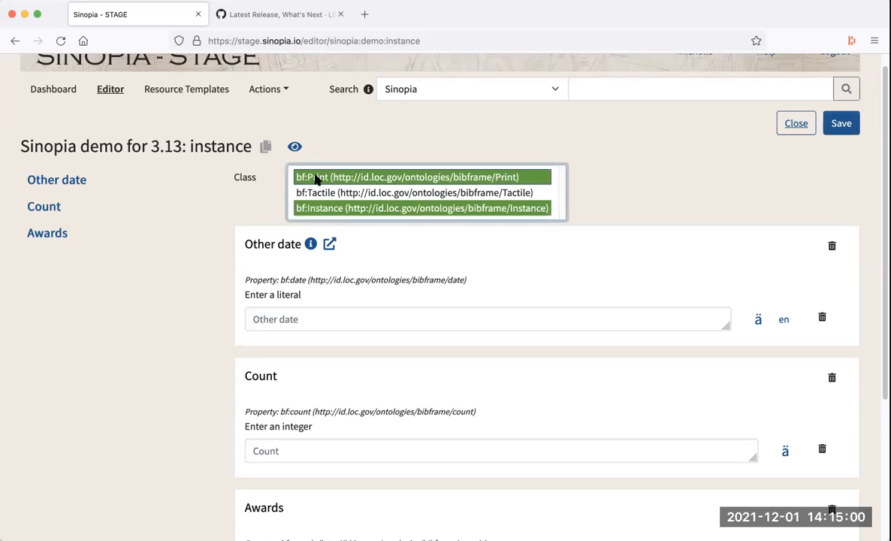
super+click(316, 193)
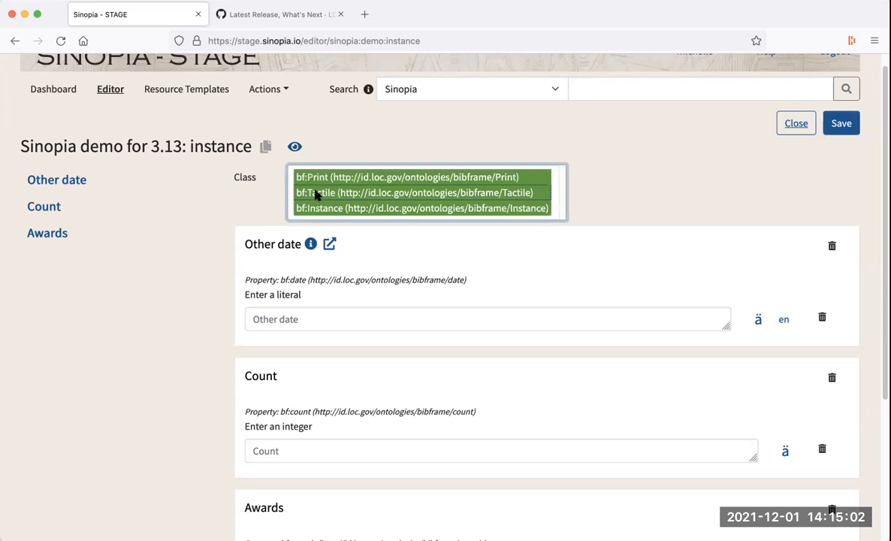
scroll(639, 187, up, 1)
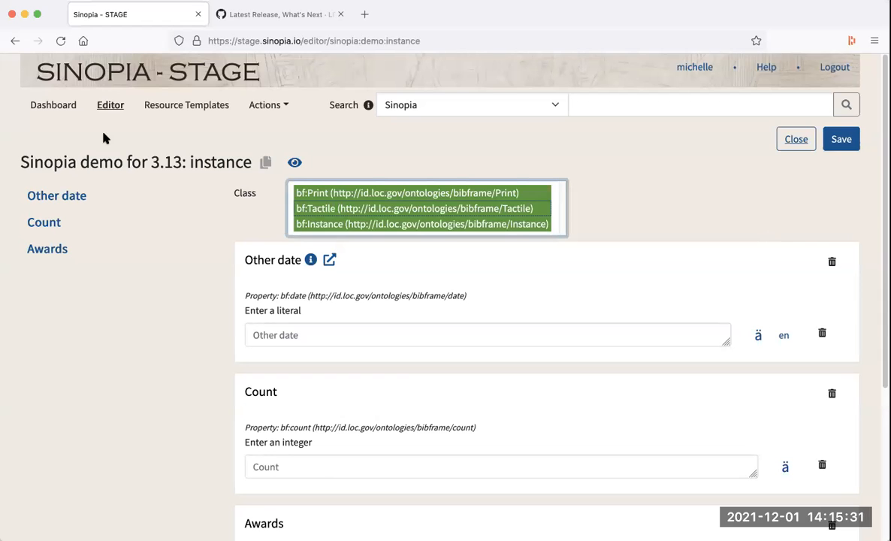
- Open the "Sinopia demo for 3.13: instance" template for editing and examine the Remark and Remark URL settings of its Other date property
click(54, 109)
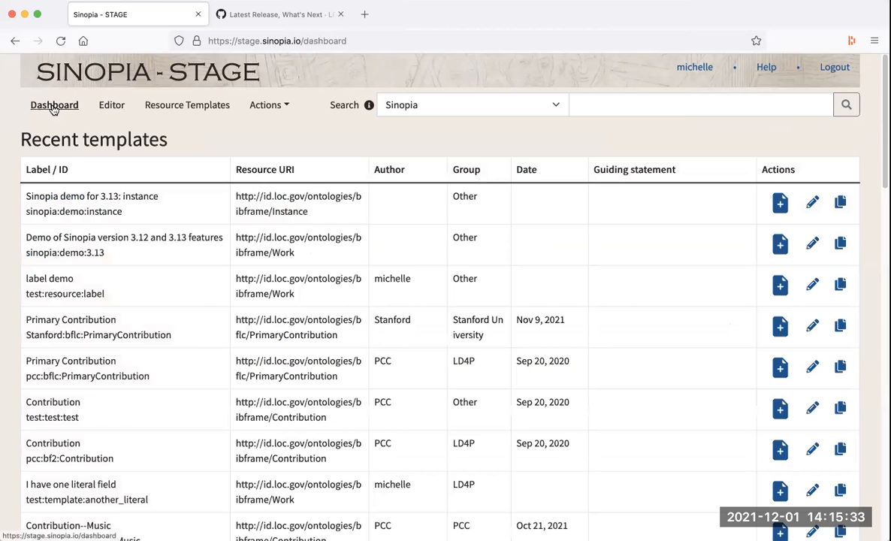
click(812, 202)
scroll(616, 283, down, 5)
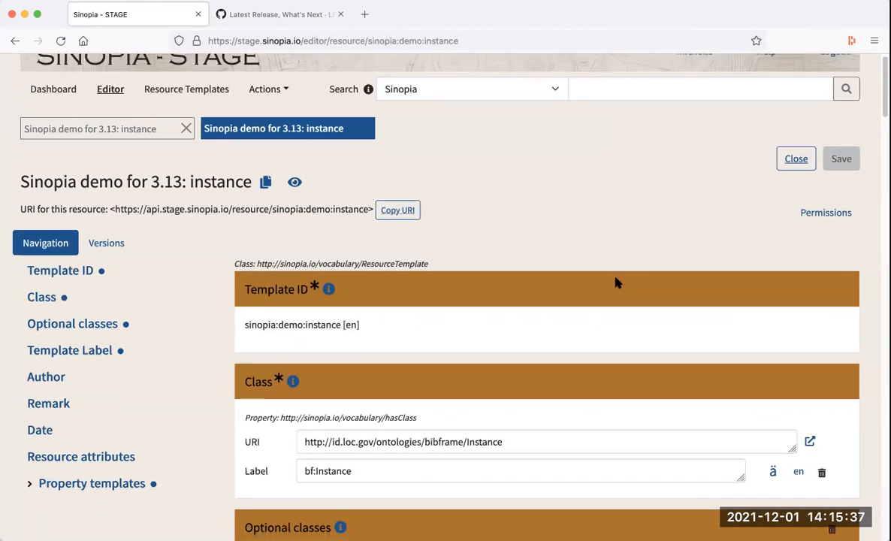
scroll(616, 283, down, 12)
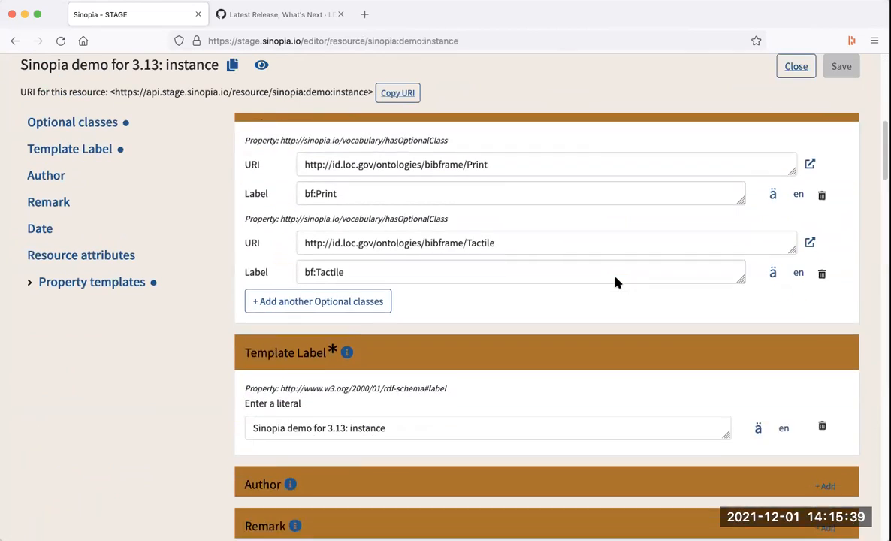
scroll(615, 282, down, 1)
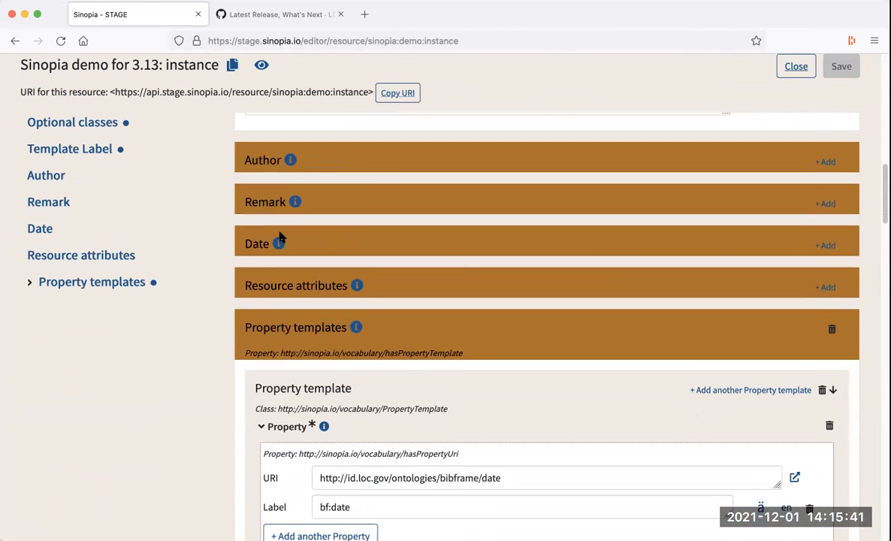
scroll(265, 364, down, 10)
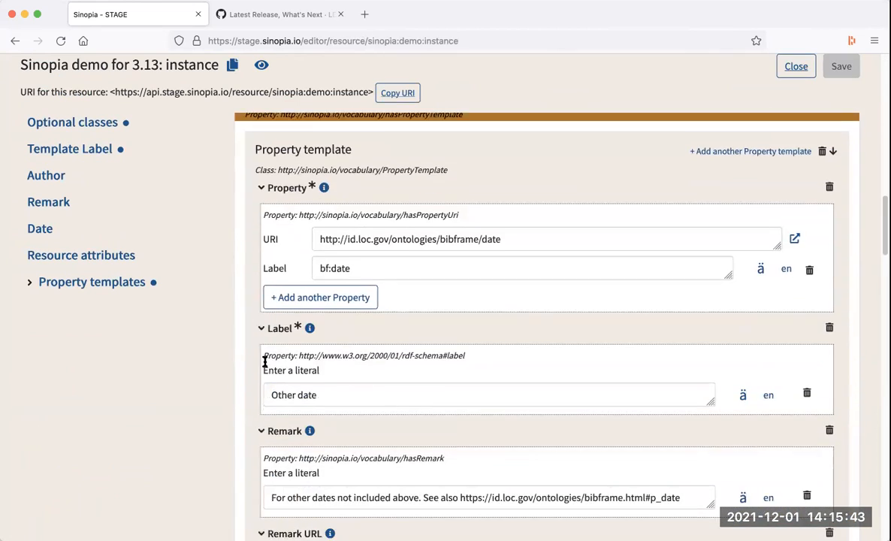
scroll(265, 365, up, 2)
scroll(264, 365, down, 8)
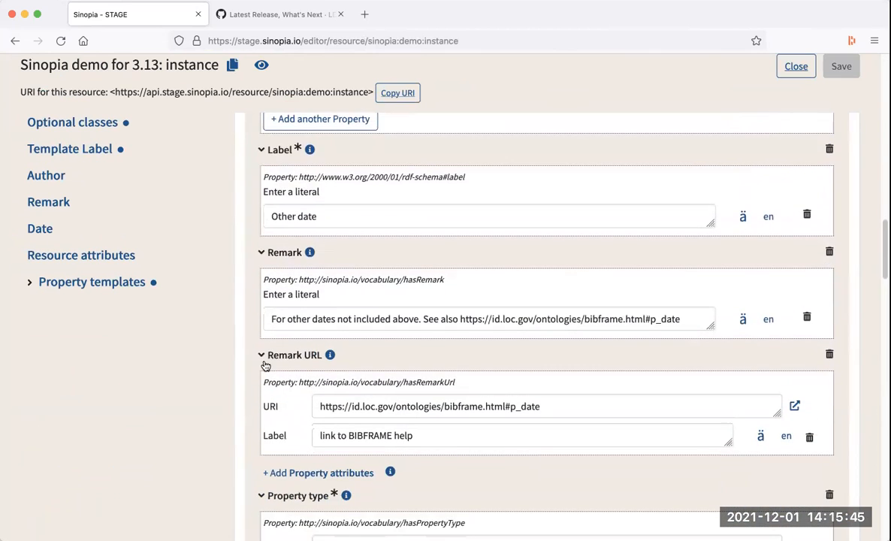
scroll(264, 365, down, 3)
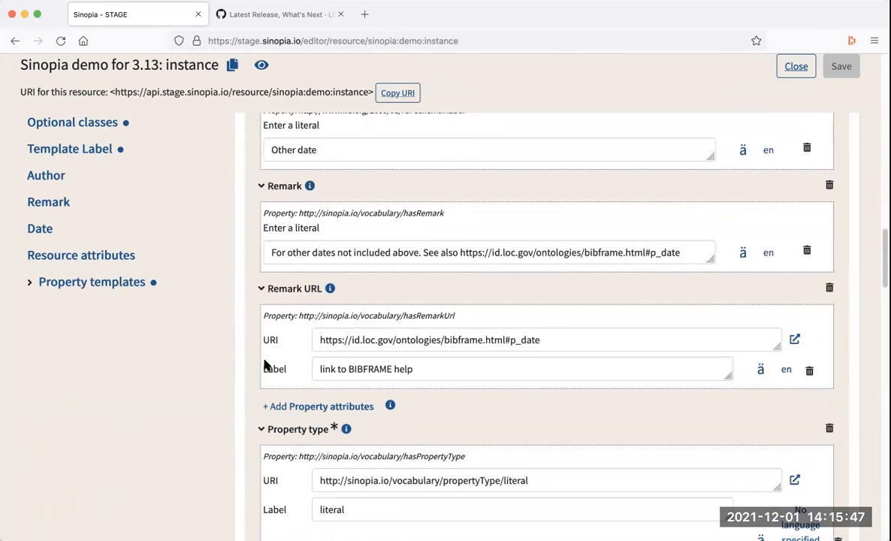
scroll(493, 369, down, 1)
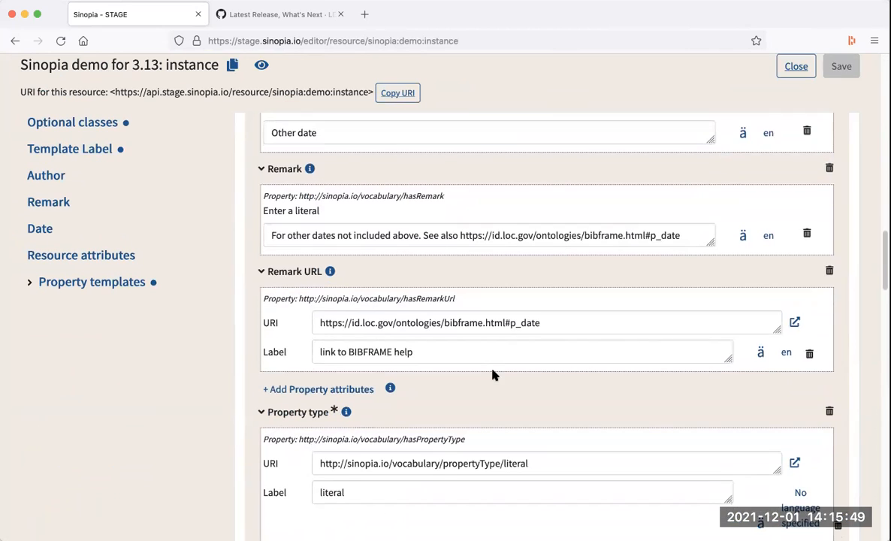
scroll(680, 236, up, 2)
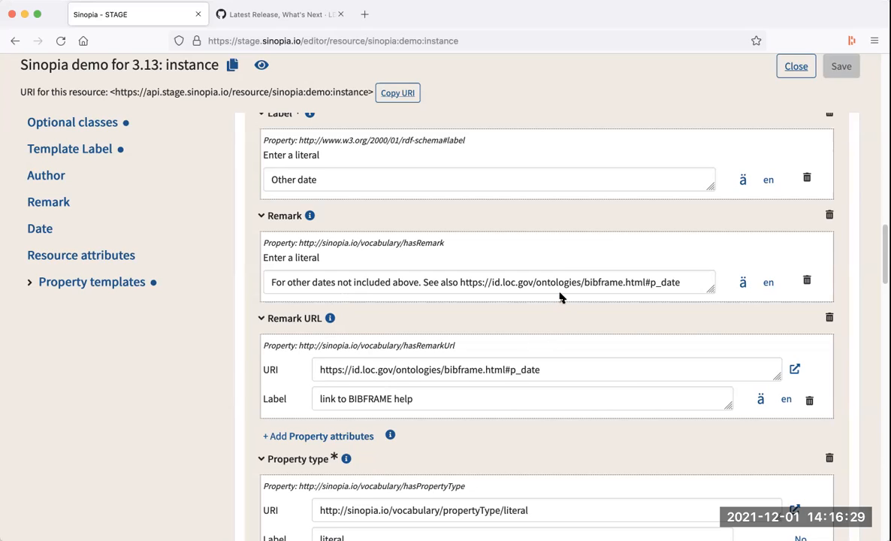
scroll(561, 298, down, 1)
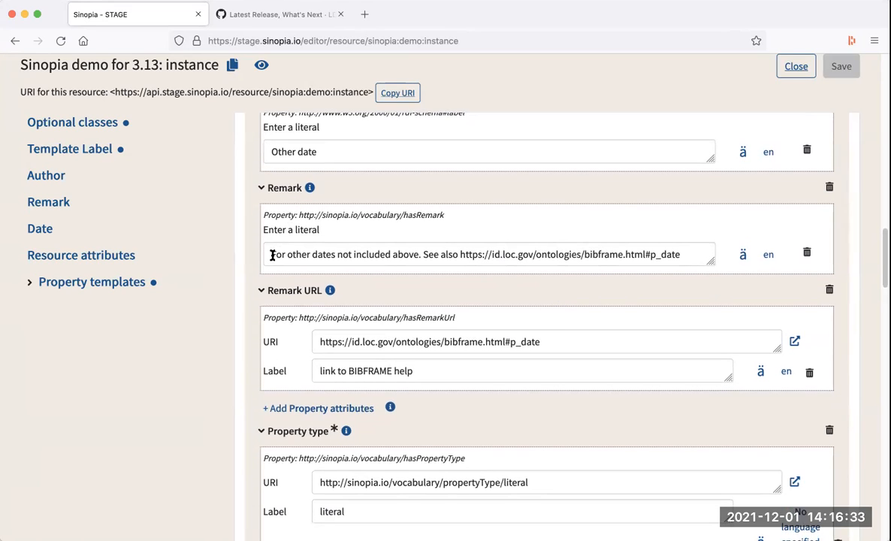
scroll(272, 255, up, 1)
scroll(301, 248, up, 1)
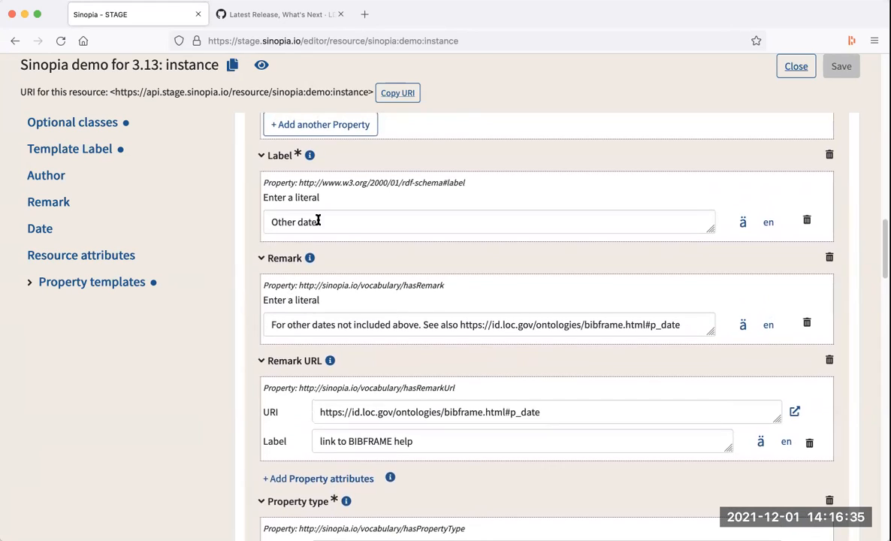
- Highlight the link inside the Other date remark text and the separate URI in its Remark URL for review
scroll(345, 224, down, 2)
drag(268, 251, 689, 251)
click(466, 250)
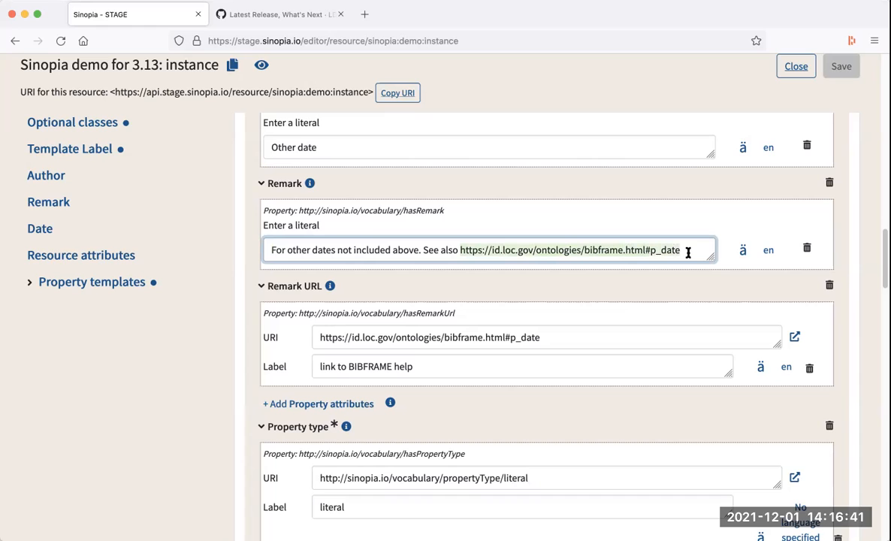
click(427, 250)
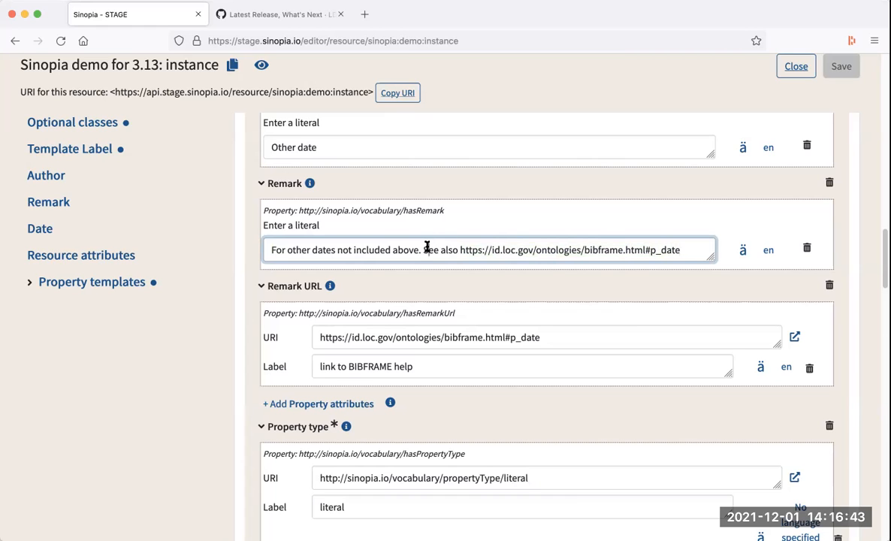
scroll(426, 251, down, 1)
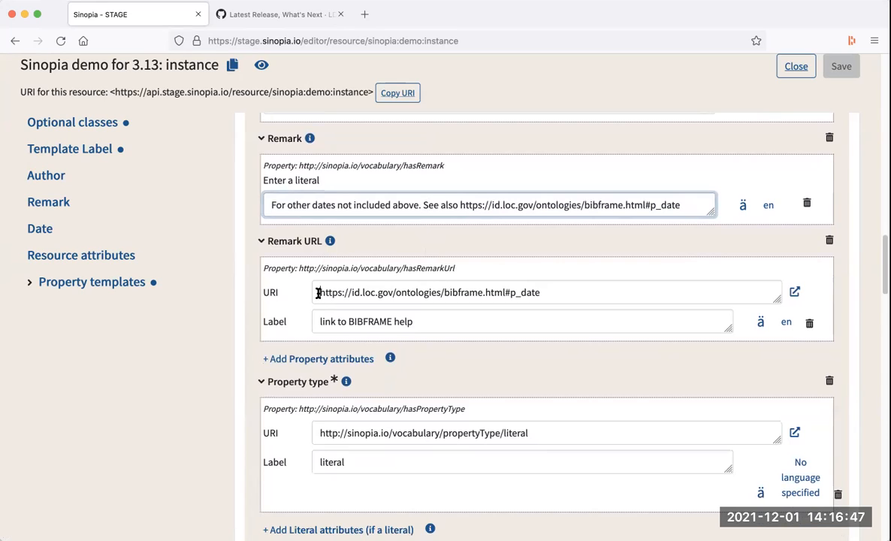
drag(320, 293, 572, 293)
click(562, 293)
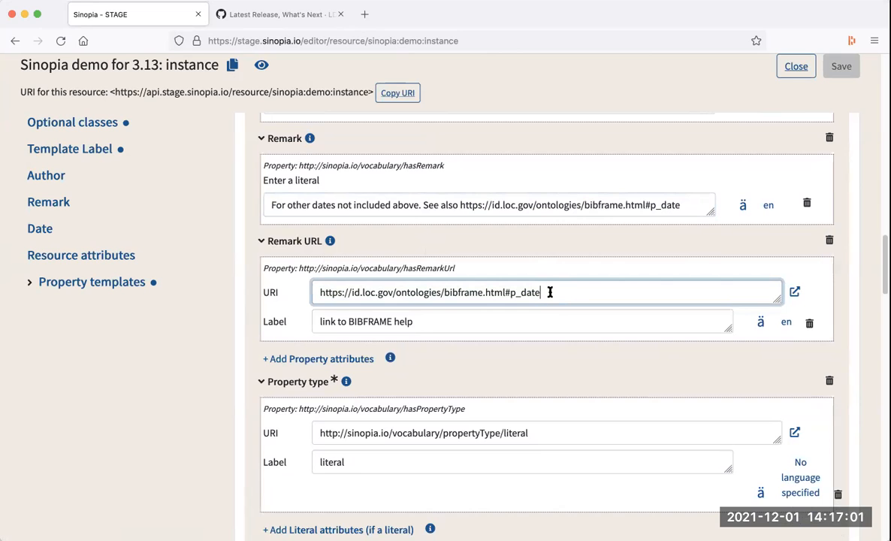
scroll(550, 292, down, 1)
scroll(550, 292, up, 2)
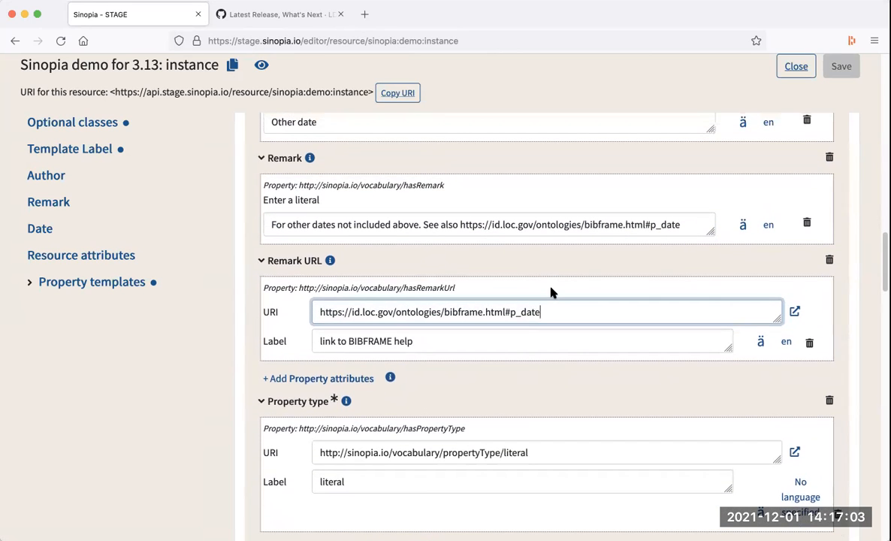
- Switch to the resource being created and display the Other date remark with its link, then close the remark
scroll(270, 247, up, 20)
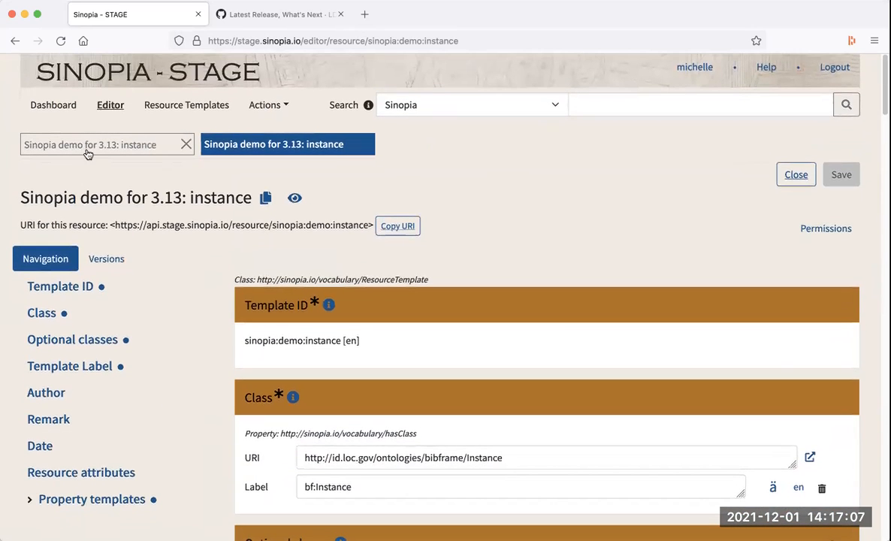
click(85, 145)
scroll(442, 316, down, 1)
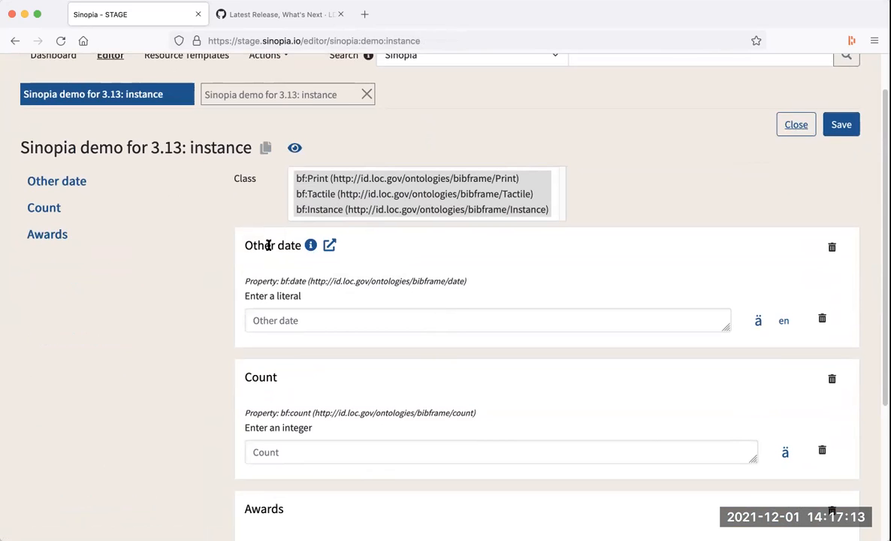
click(311, 247)
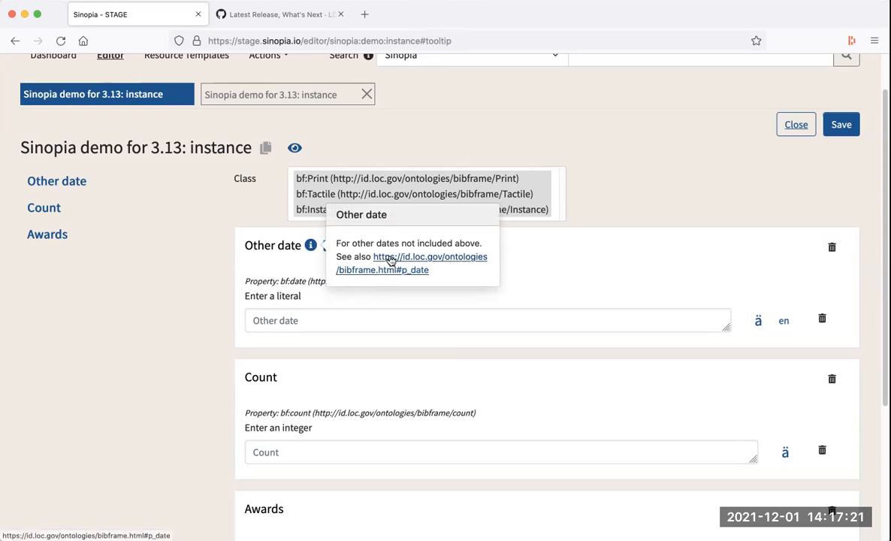
click(246, 229)
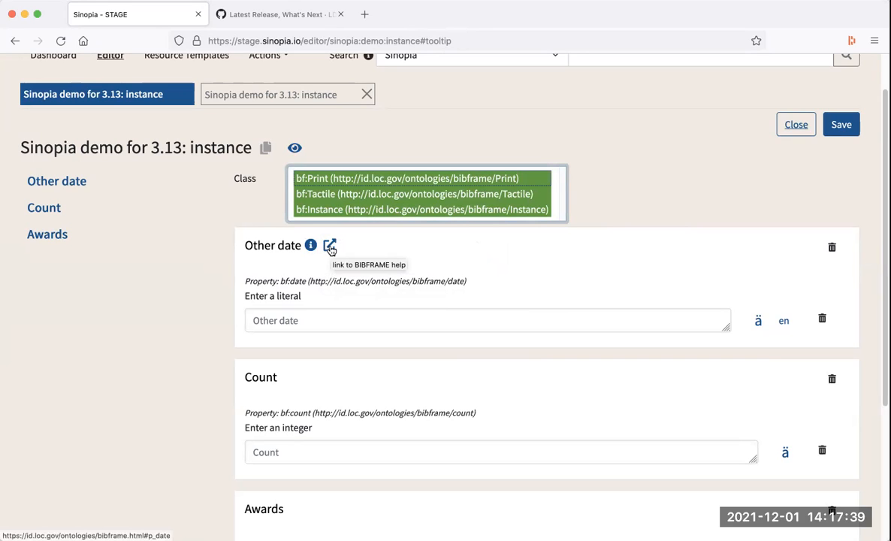
- Return to the template and review the URI and label of the Other date property's Remark URL
click(286, 97)
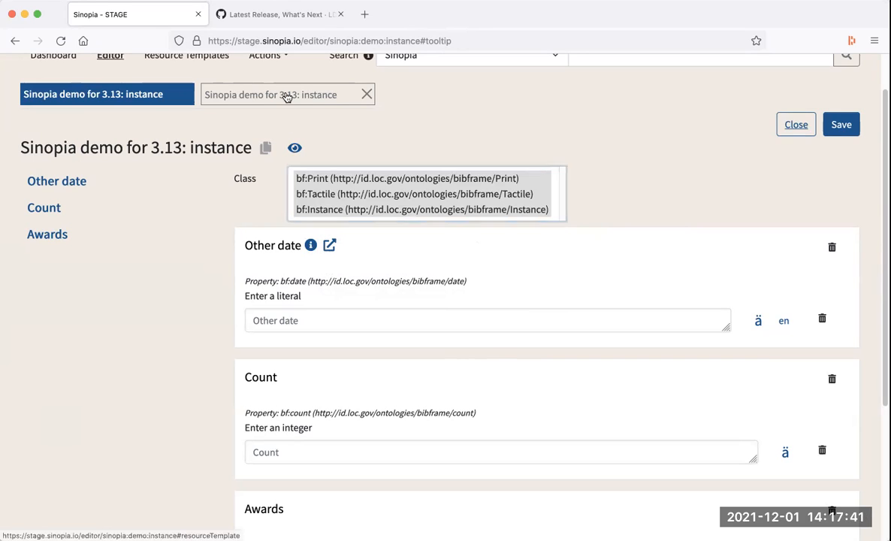
scroll(509, 277, up, 5)
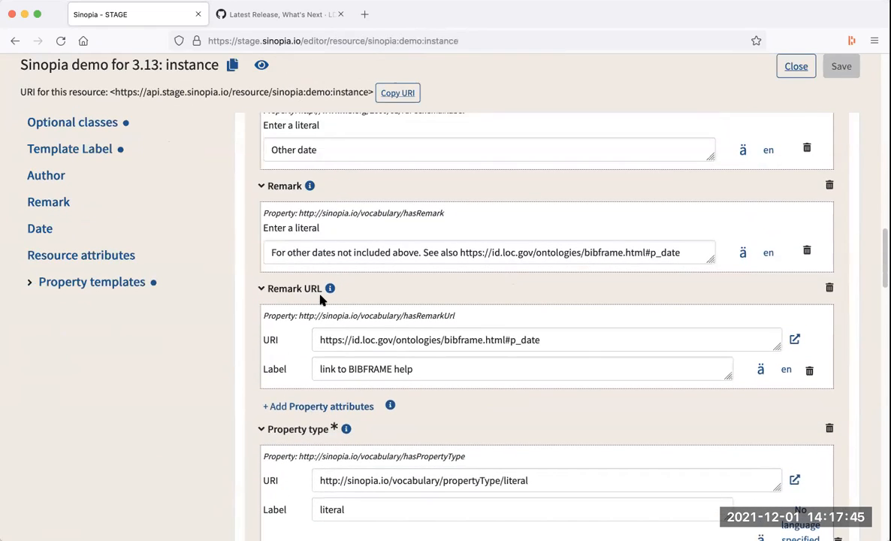
click(565, 339)
drag(565, 340, 297, 343)
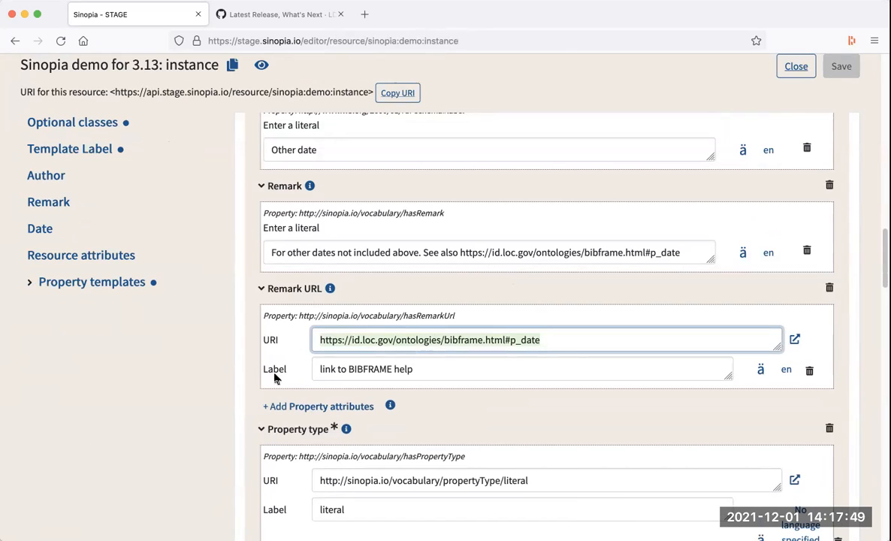
drag(421, 368, 319, 368)
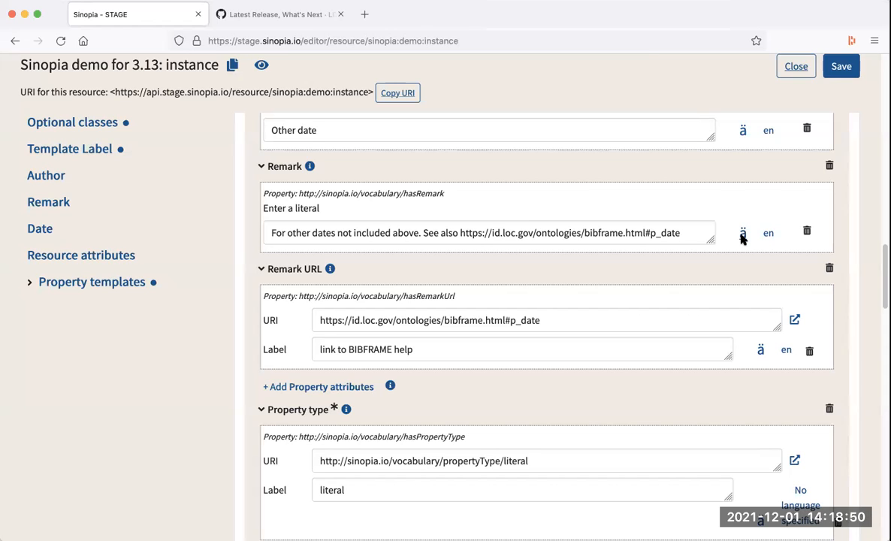
- Add literal attributes to the Count property template
scroll(741, 237, down, 5)
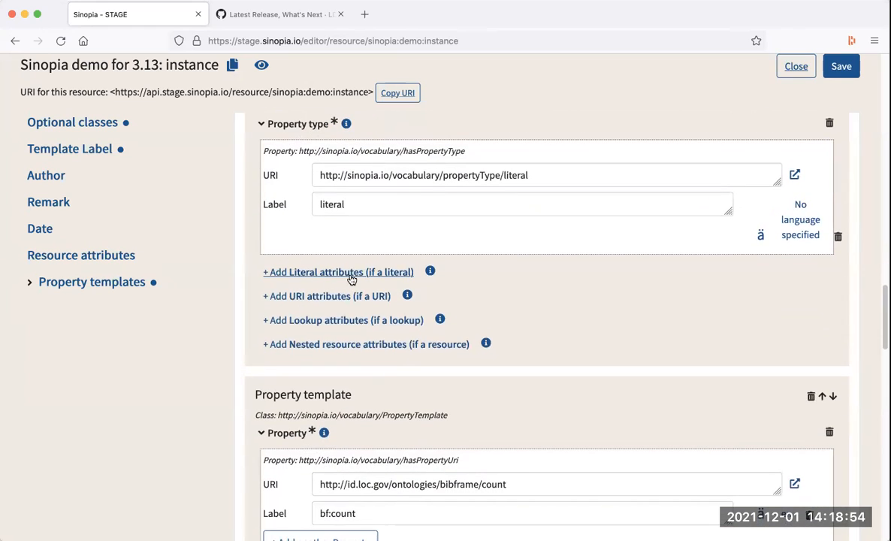
scroll(351, 278, down, 5)
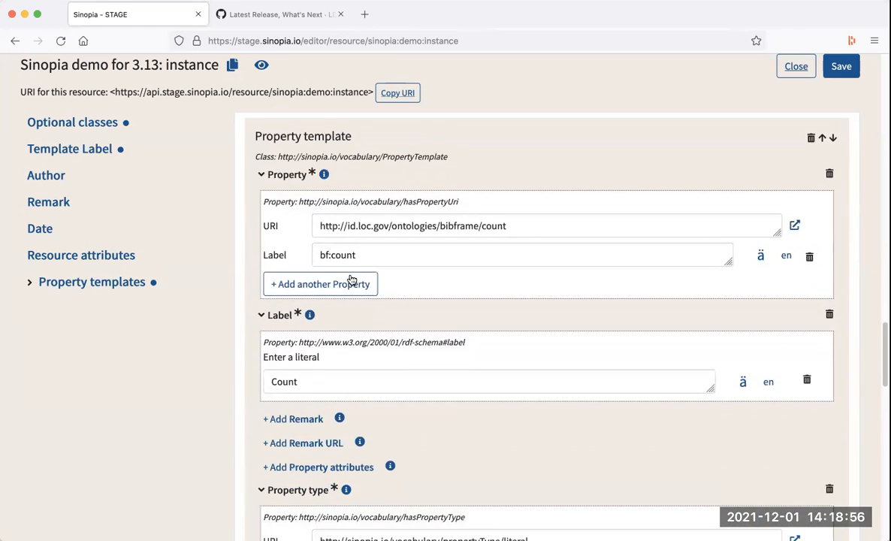
scroll(498, 257, down, 2)
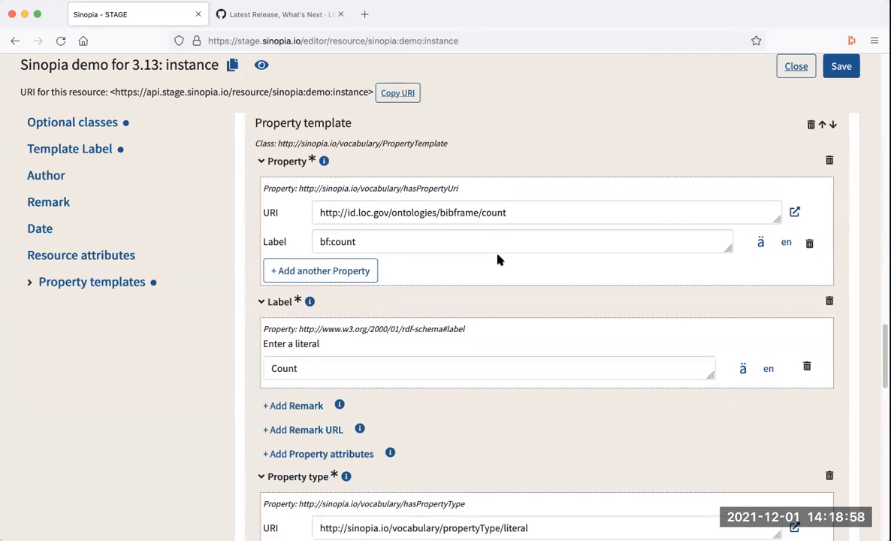
scroll(497, 260, down, 4)
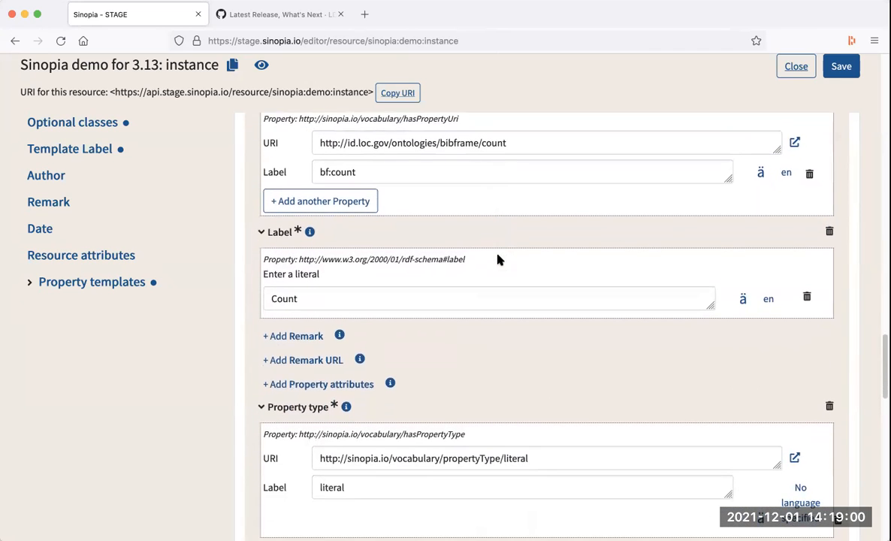
scroll(497, 258, down, 5)
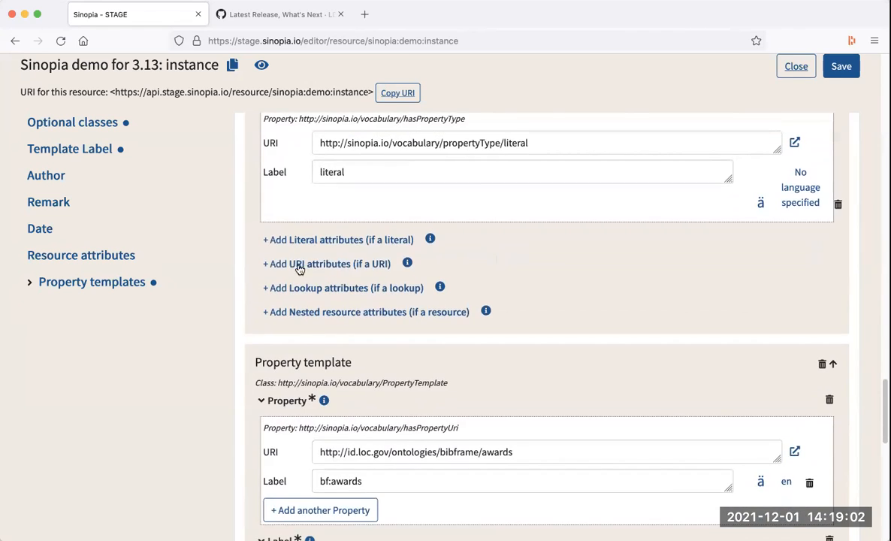
click(303, 242)
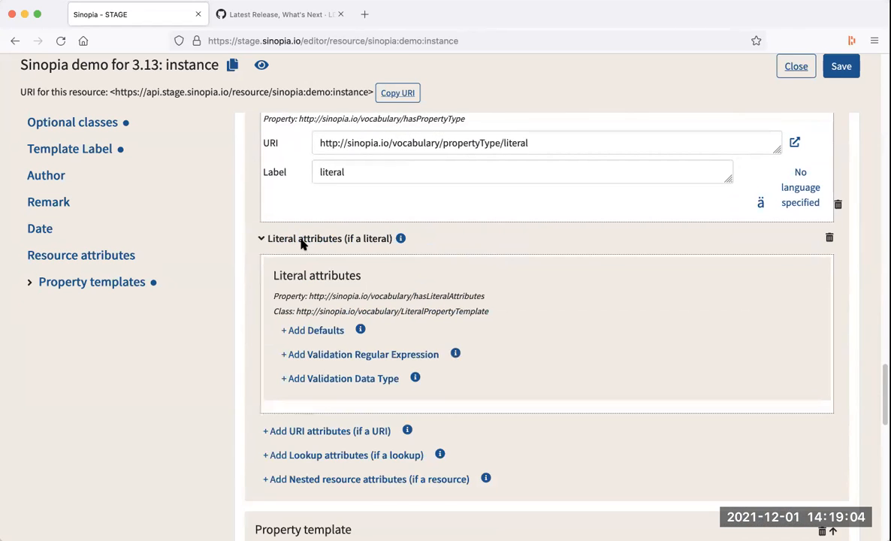
- Add a Validation Data Type to the Count property's literal attributes and view the available data type options
scroll(423, 295, down, 2)
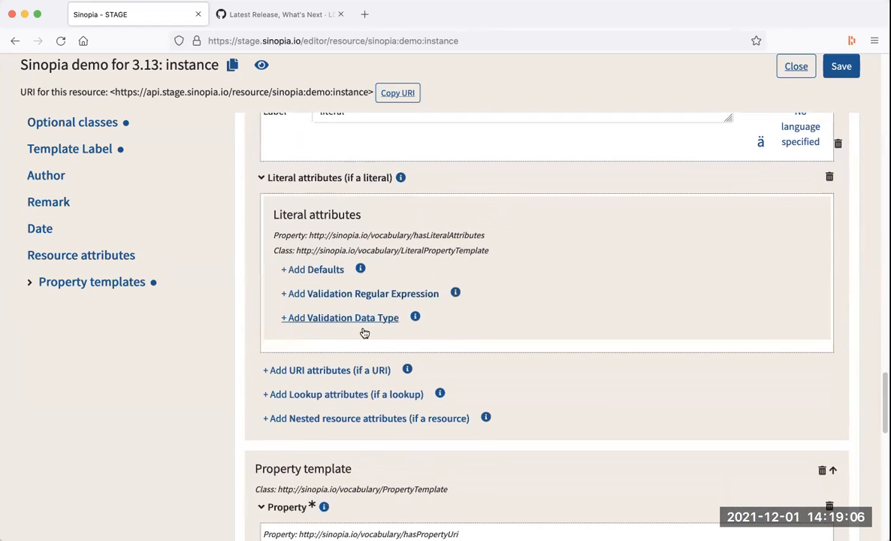
click(308, 319)
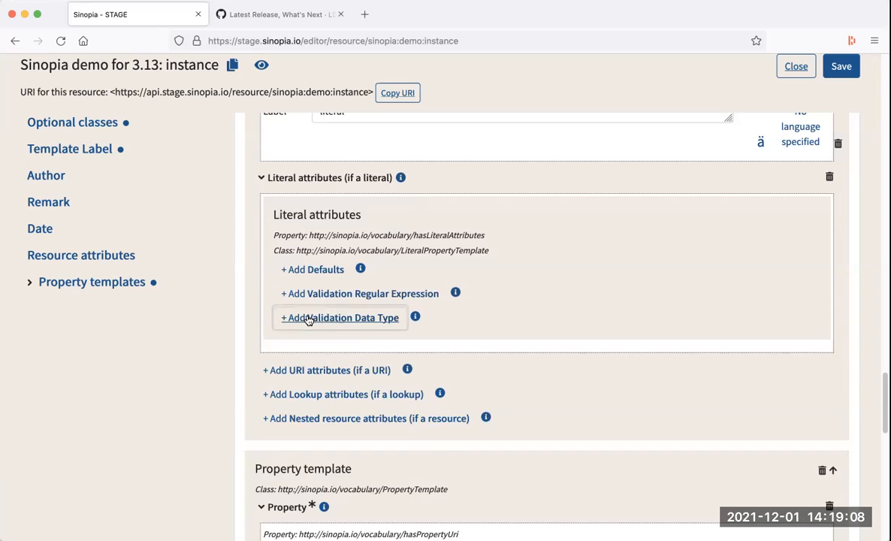
scroll(411, 368, down, 2)
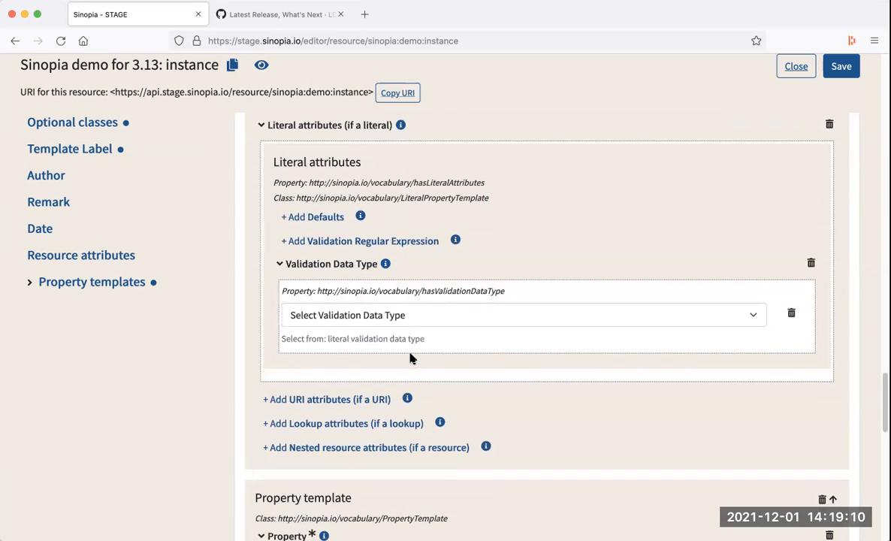
click(419, 316)
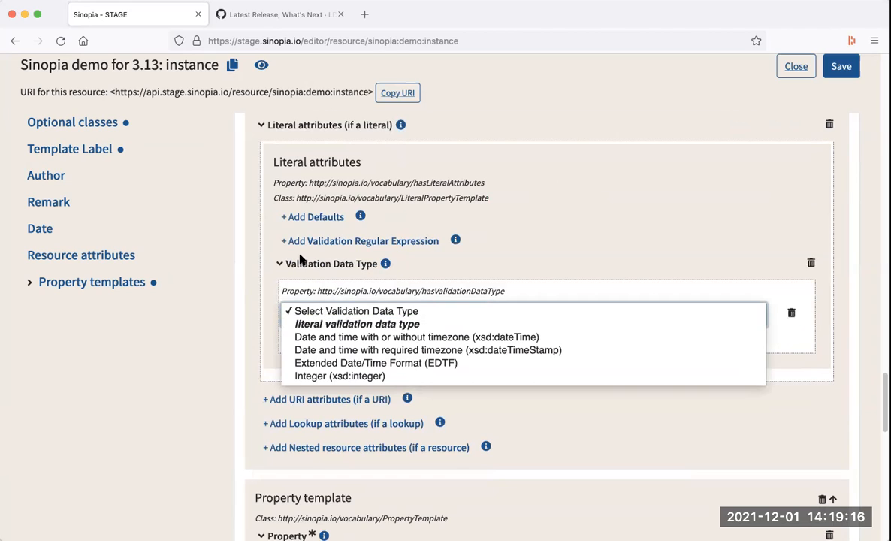
click(522, 235)
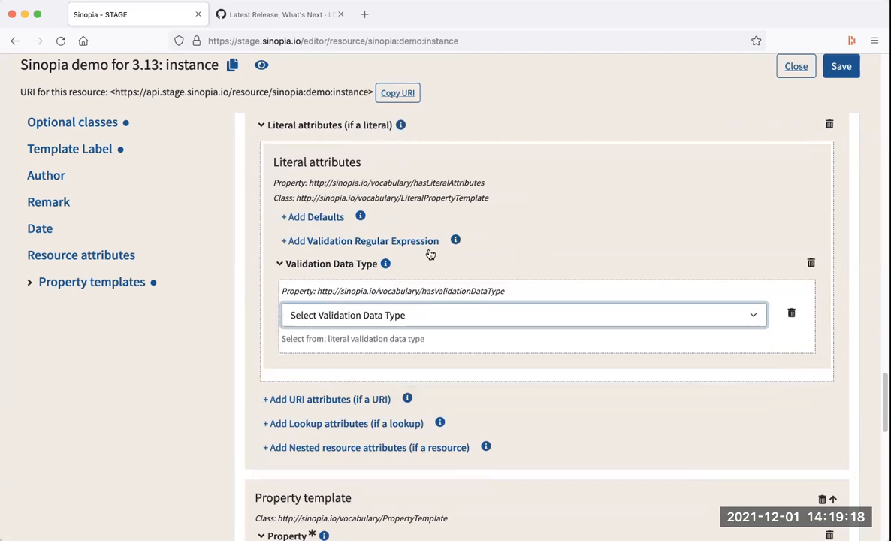
- Add a blank Validation Regular Expression to Count and set its Validation Data Type to Integer (xsd:integer)
click(410, 241)
click(384, 308)
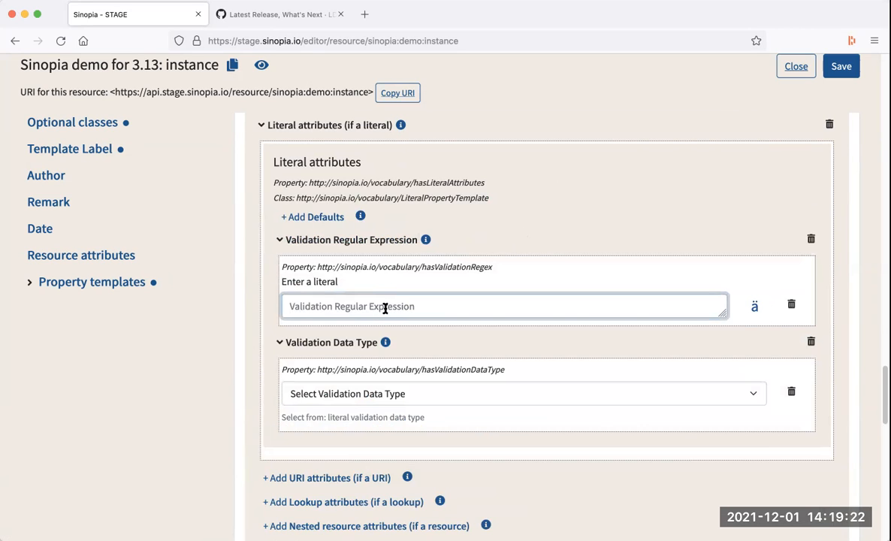
scroll(384, 308, down, 1)
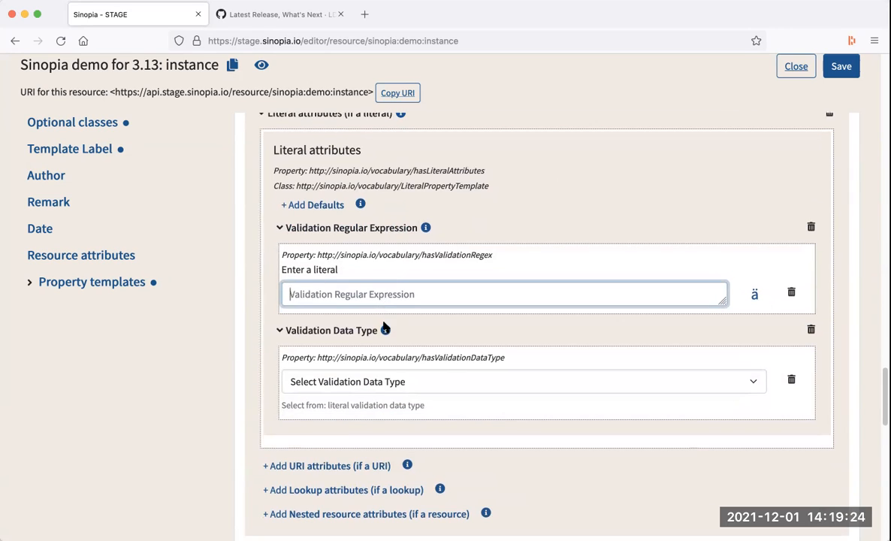
click(370, 383)
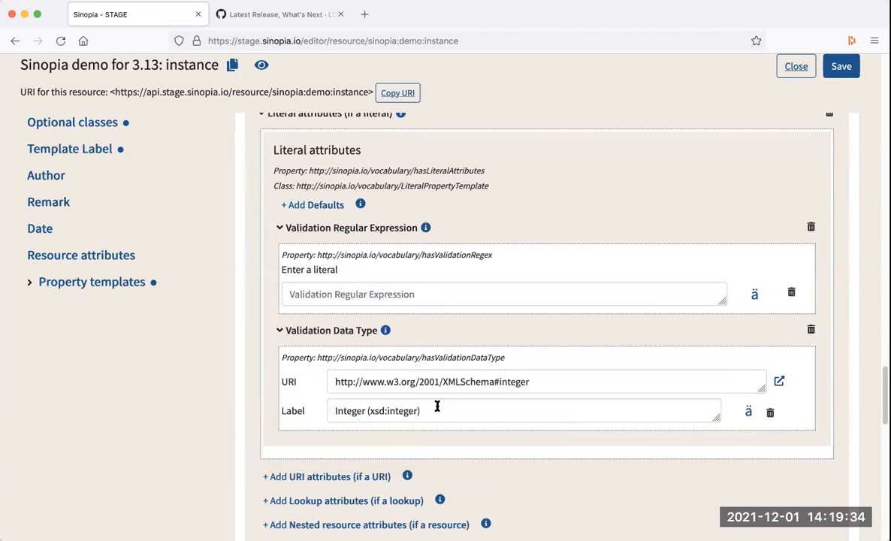
scroll(438, 410, down, 1)
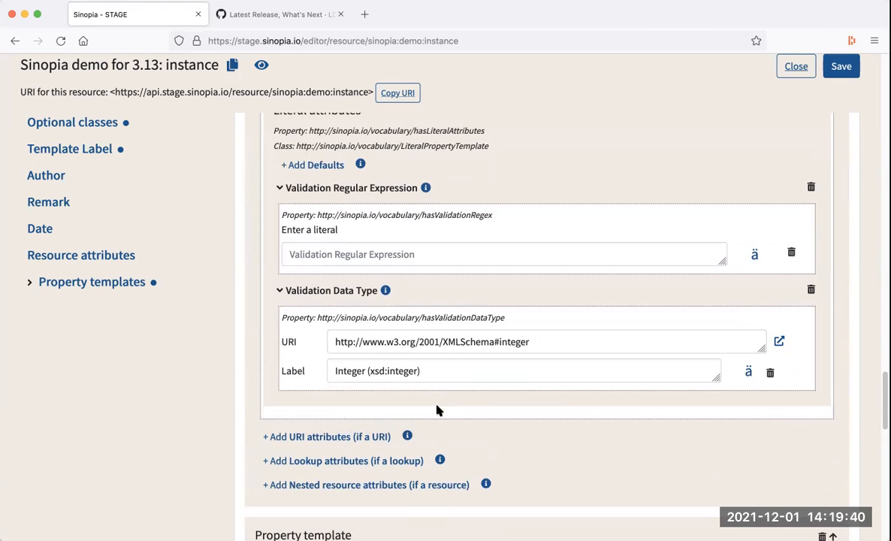
- Save the template, reload the page, and create a new resource from the "Sinopia demo for 3.13: instance" template
click(840, 66)
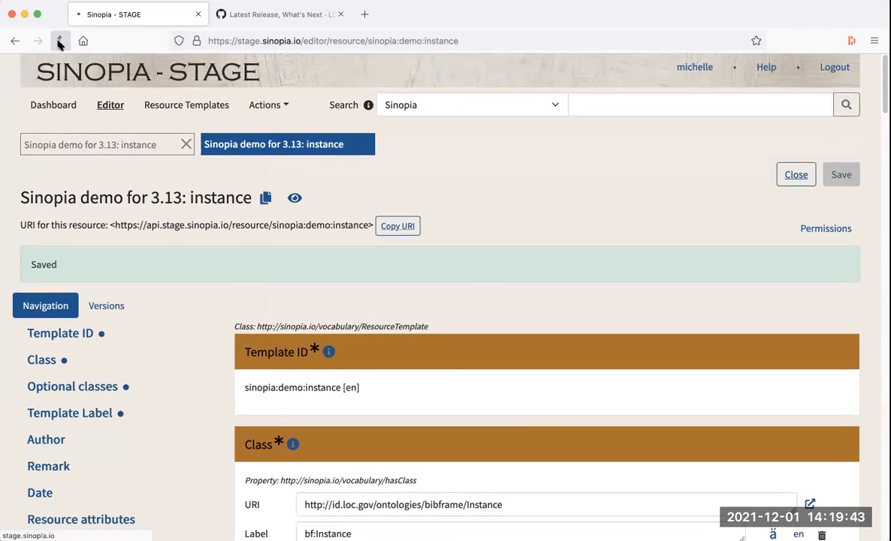
click(61, 41)
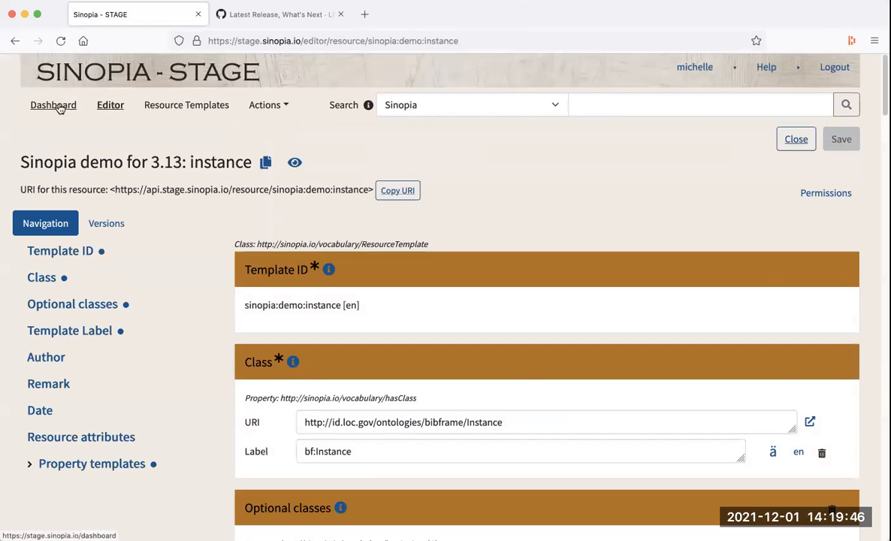
click(61, 109)
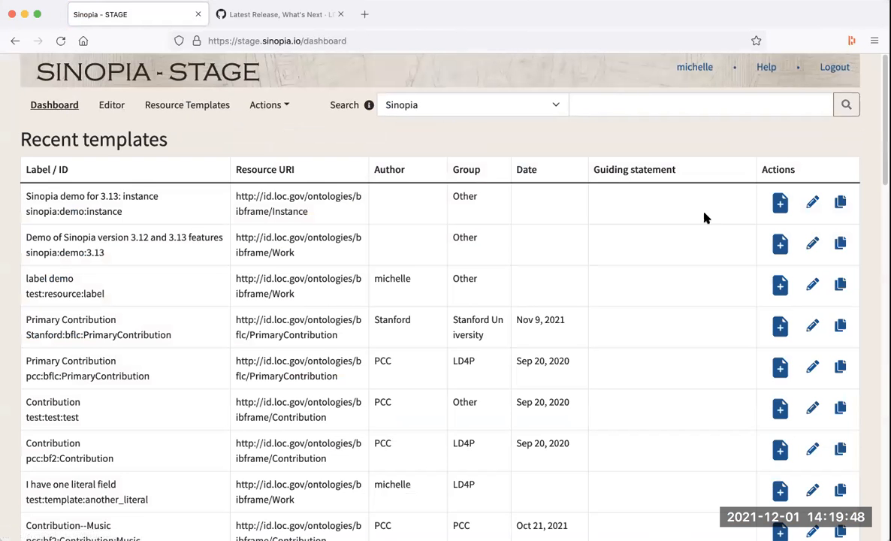
click(778, 203)
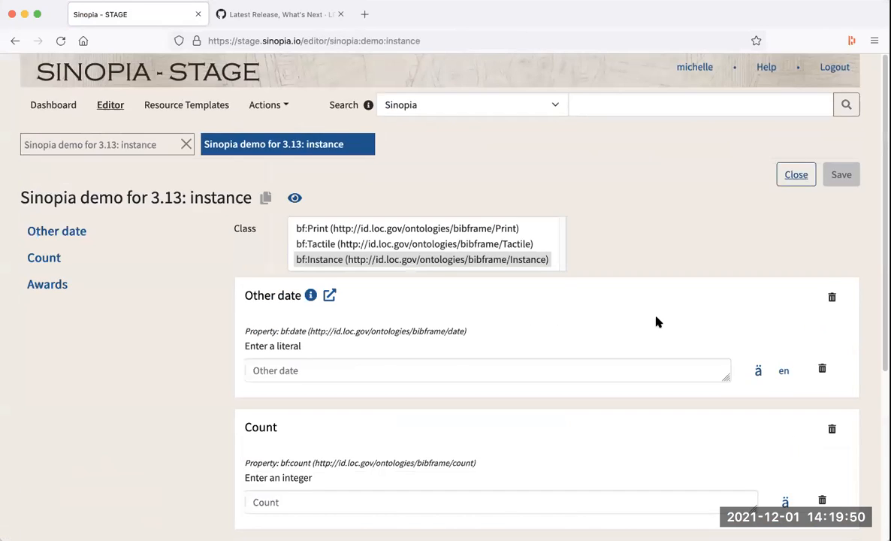
- Highlight the entry instructions under Count and Other date in the new resource to compare them
scroll(655, 321, down, 3)
scroll(655, 322, down, 1)
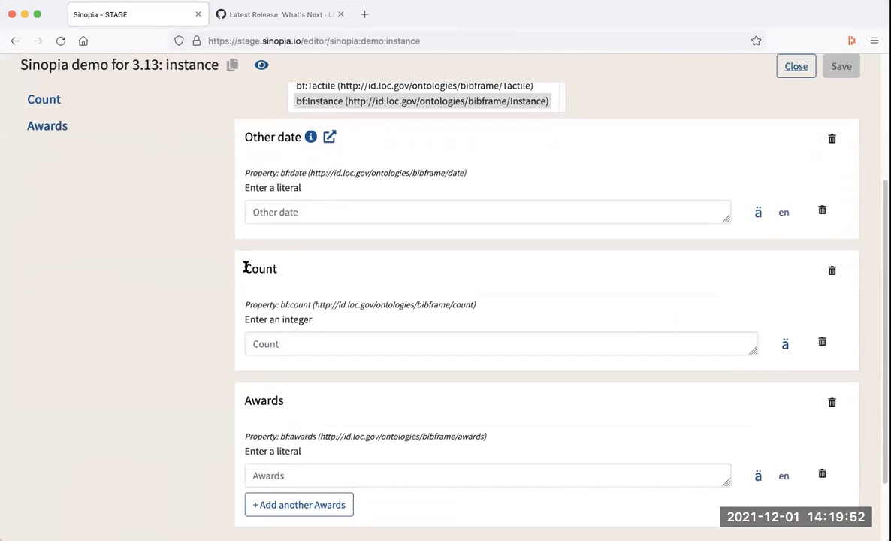
drag(245, 319, 315, 321)
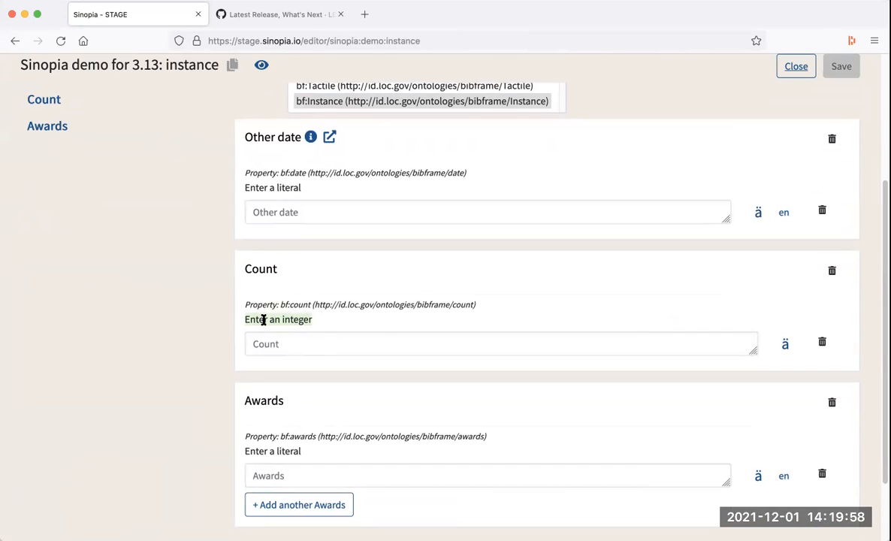
drag(241, 187, 324, 193)
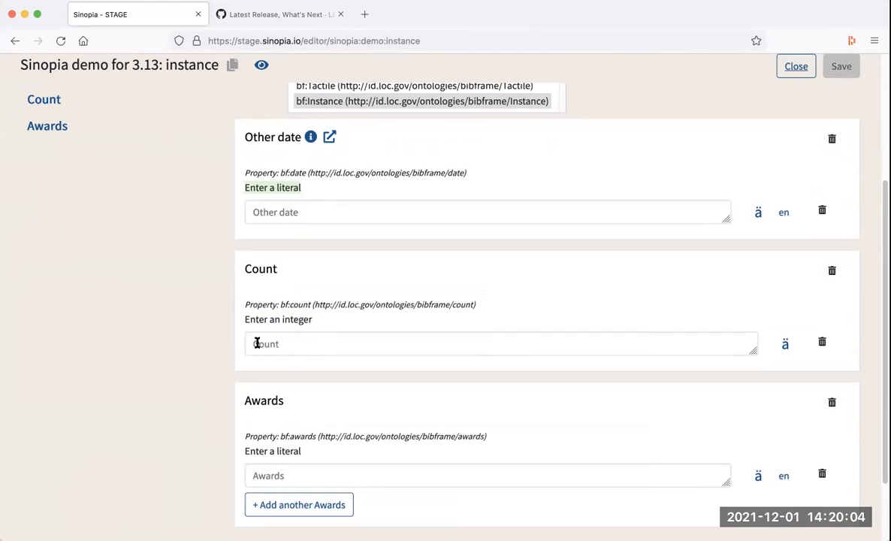
click(259, 319)
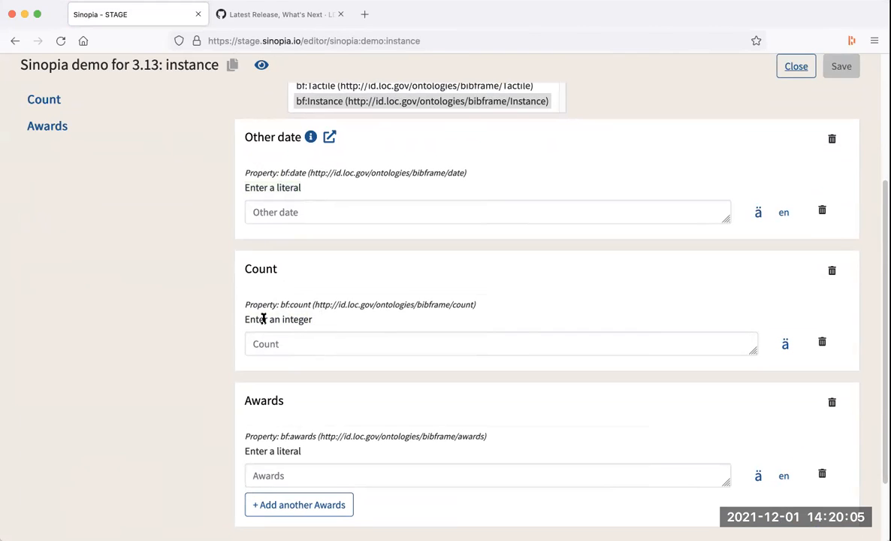
double_click(320, 319)
drag(320, 319, 211, 317)
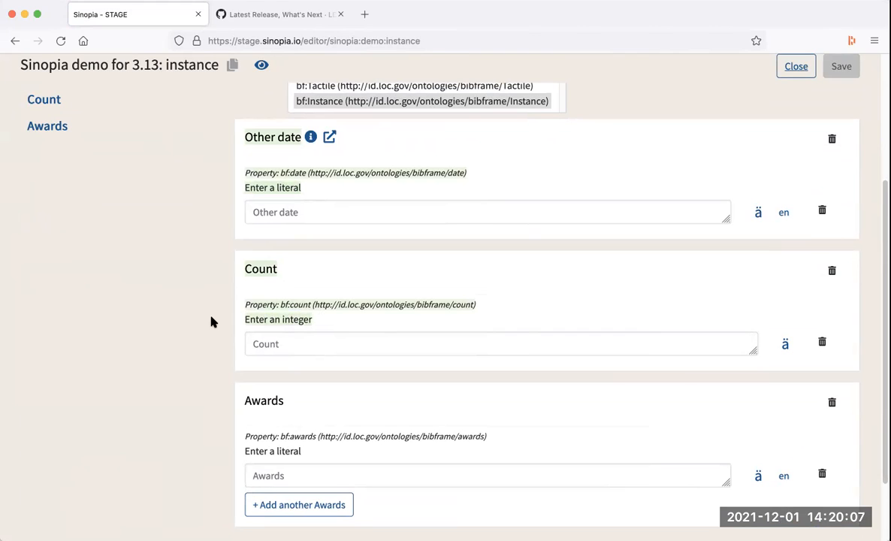
click(273, 316)
- Enter "abc" as the Count value, try to save the resource, and review the feedback on the Count field
click(293, 344)
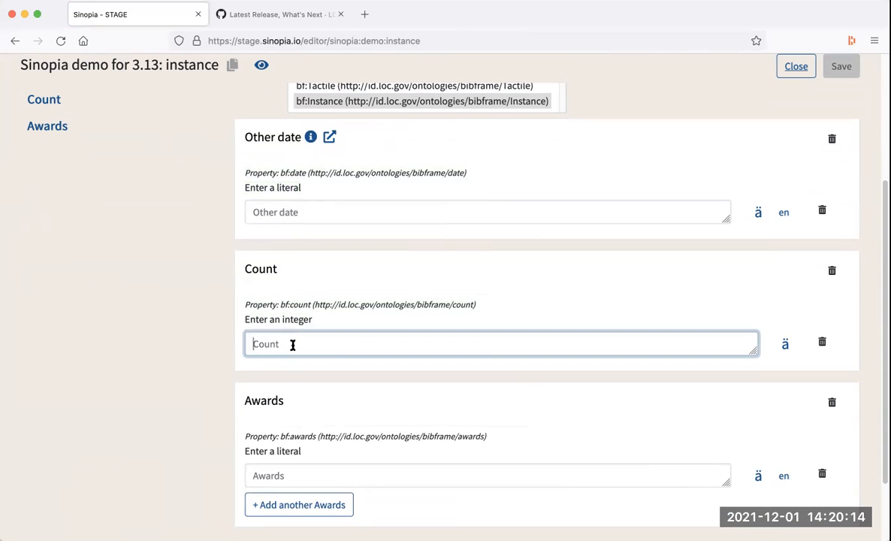
text(abc)
click(319, 368)
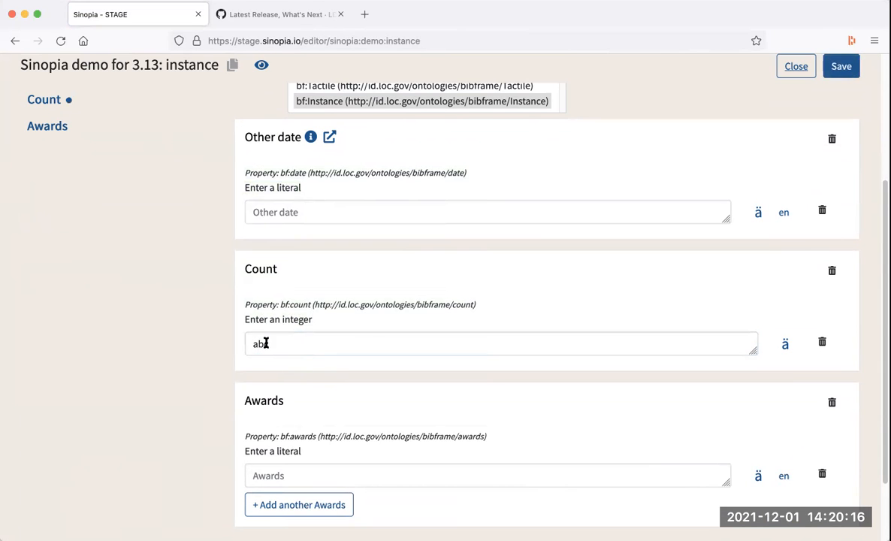
scroll(371, 331, up, 1)
scroll(628, 261, up, 2)
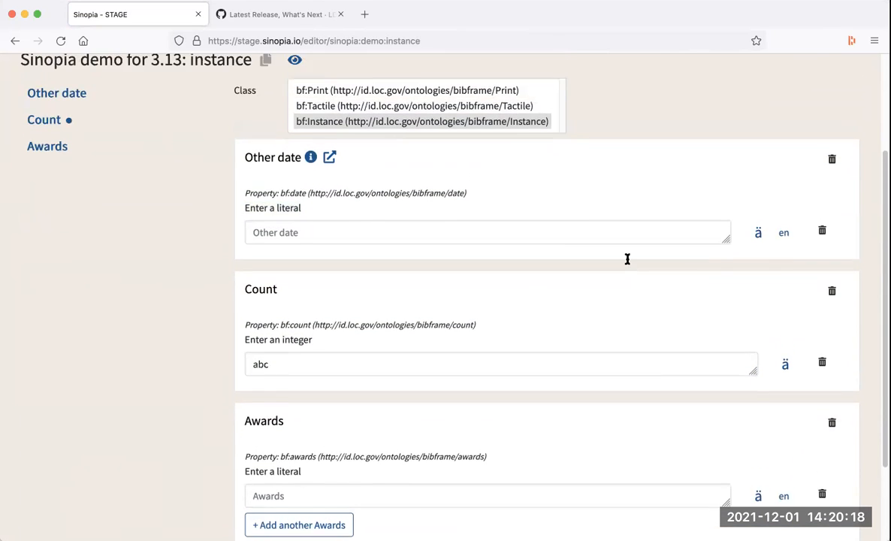
click(841, 109)
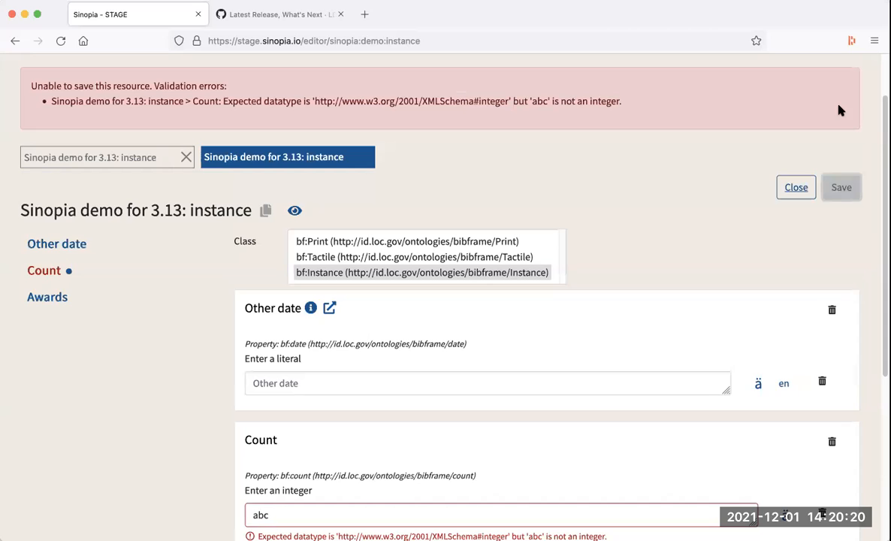
scroll(630, 343, down, 3)
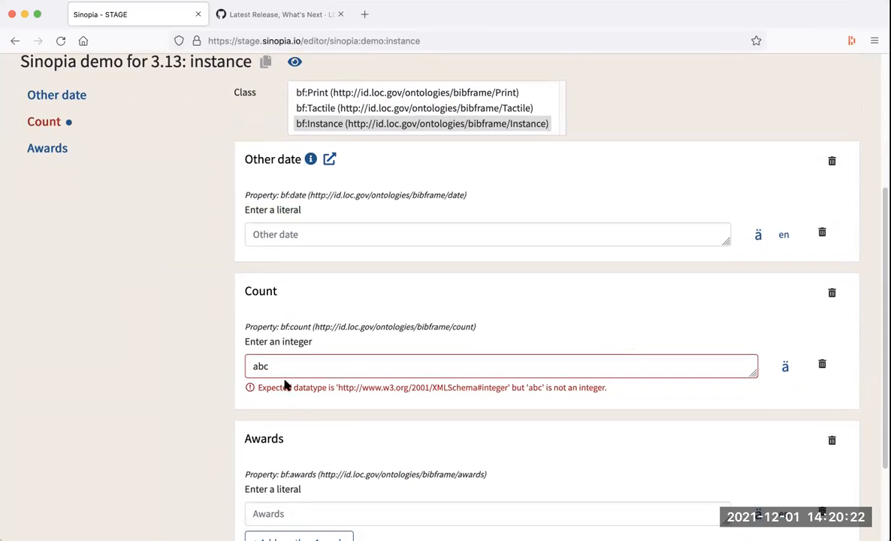
scroll(271, 360, down, 1)
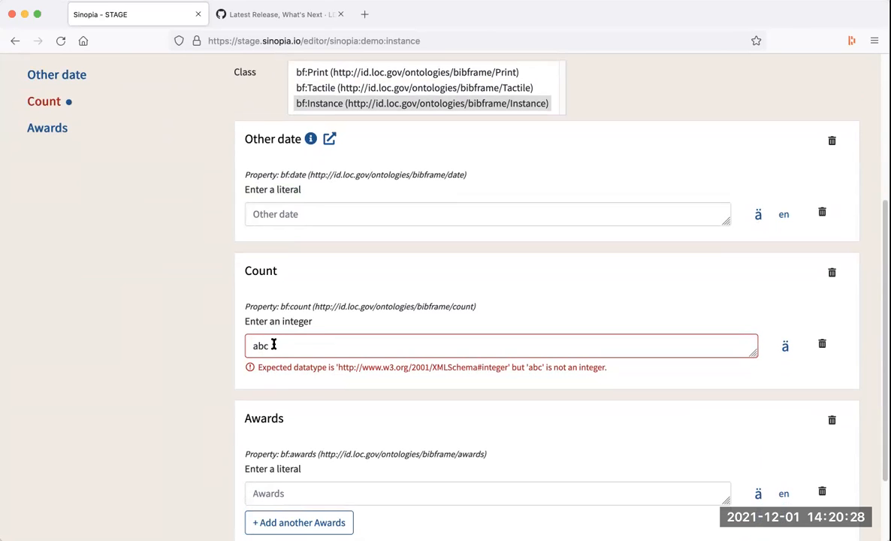
- Replace the Count value with 2
scroll(273, 345, up, 3)
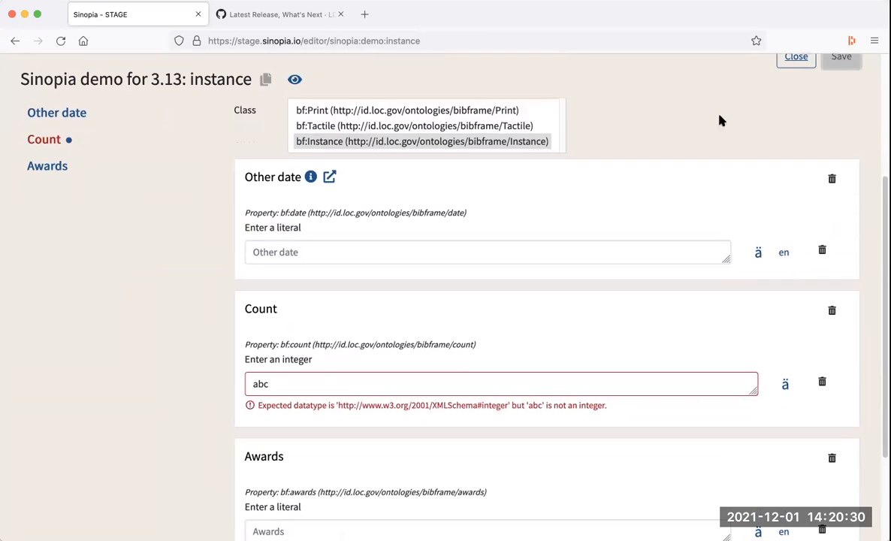
scroll(692, 173, down, 1)
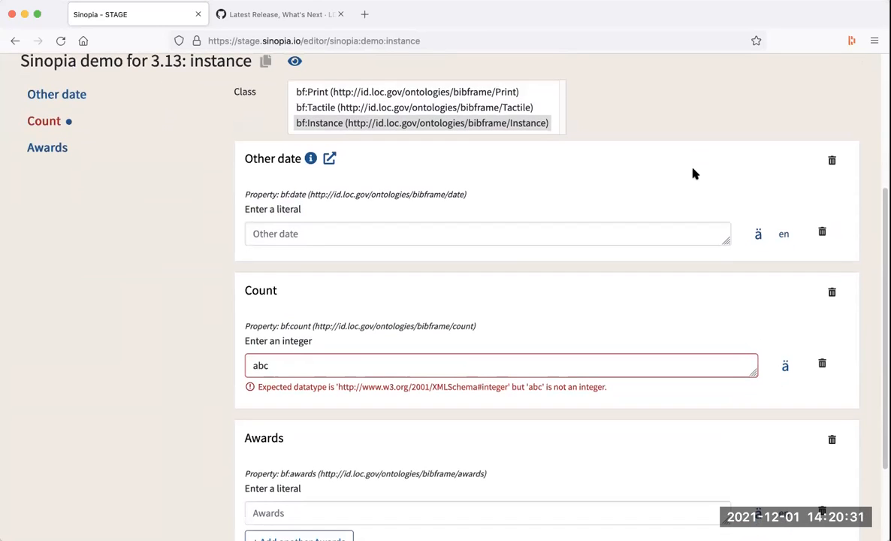
click(272, 365)
key(BackSpace)
key(BackSpace)
key(BackSpace)
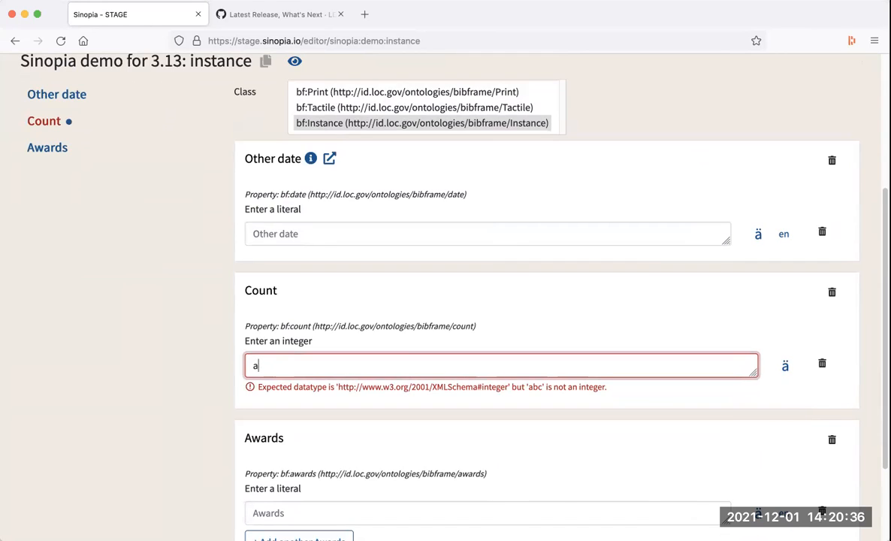
text(2)
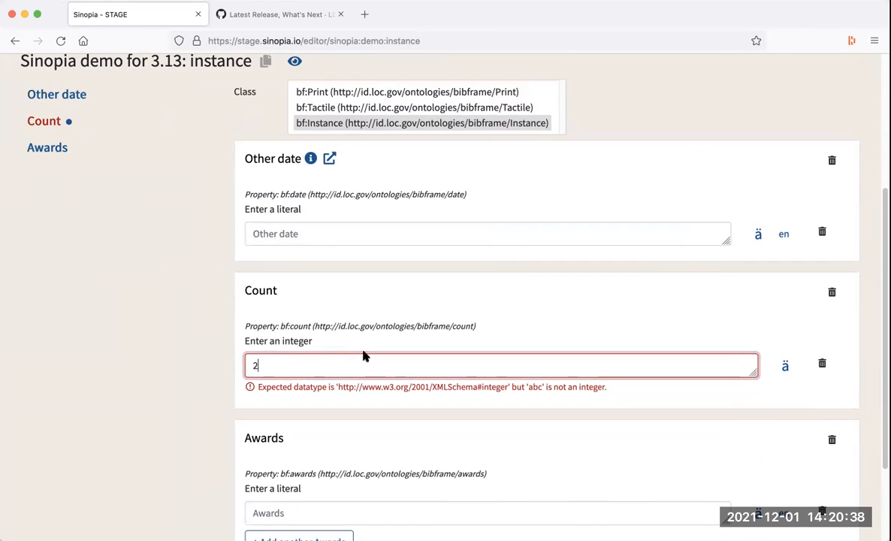
click(368, 303)
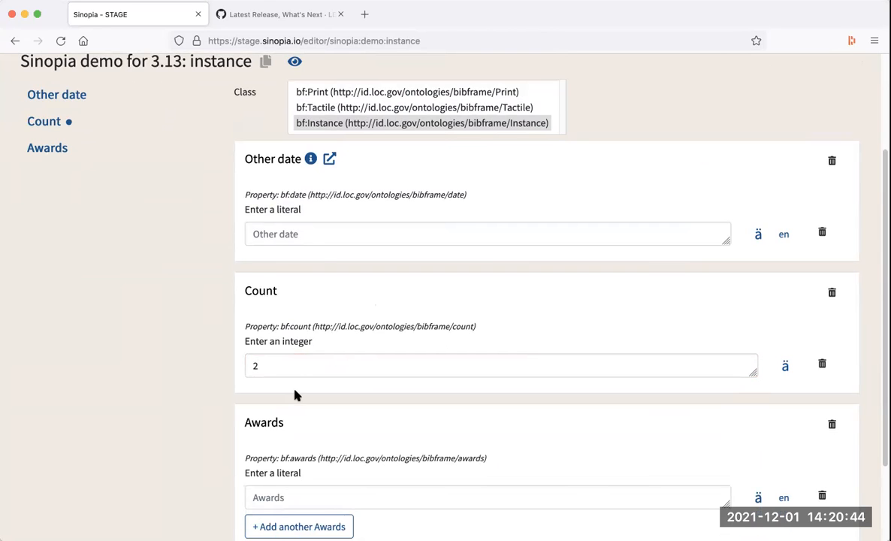
- Preview the resource as N-Triples, highlight the typed literal in its count triple, and close the preview
scroll(295, 394, up, 3)
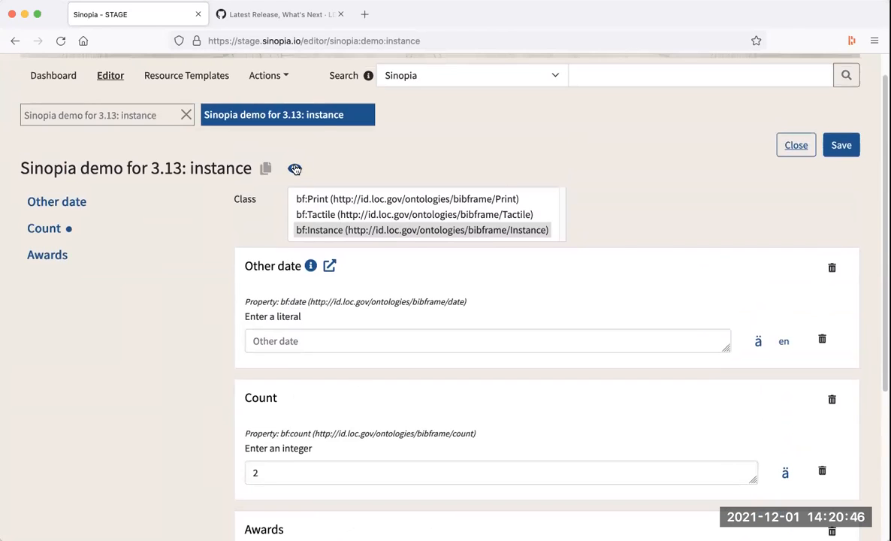
click(296, 170)
click(295, 168)
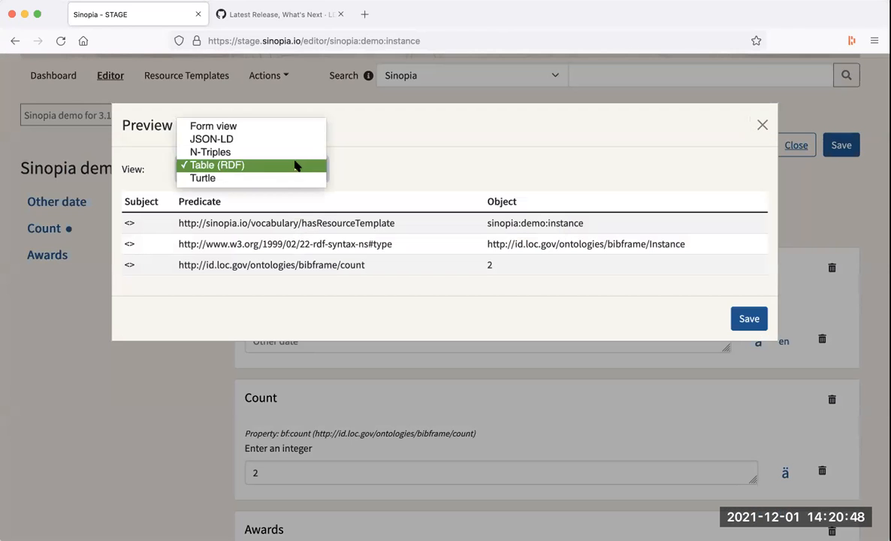
click(294, 152)
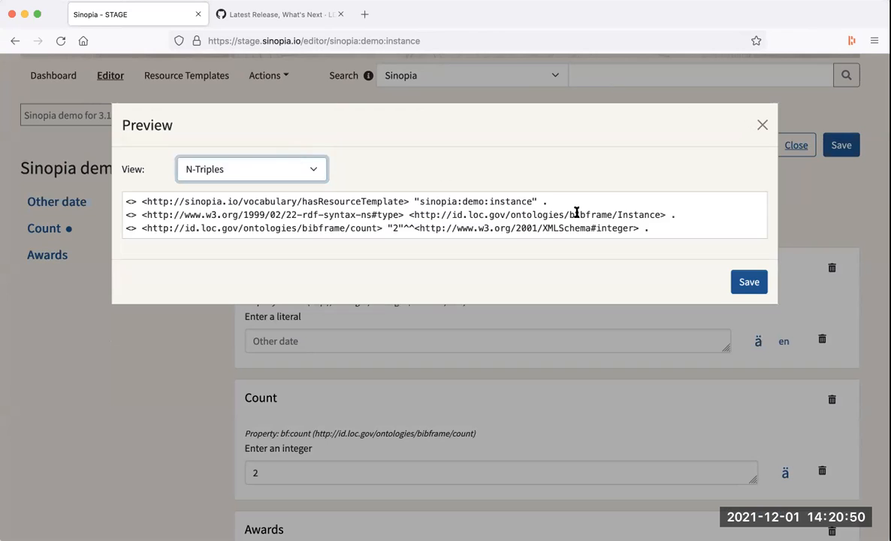
drag(651, 231, 387, 227)
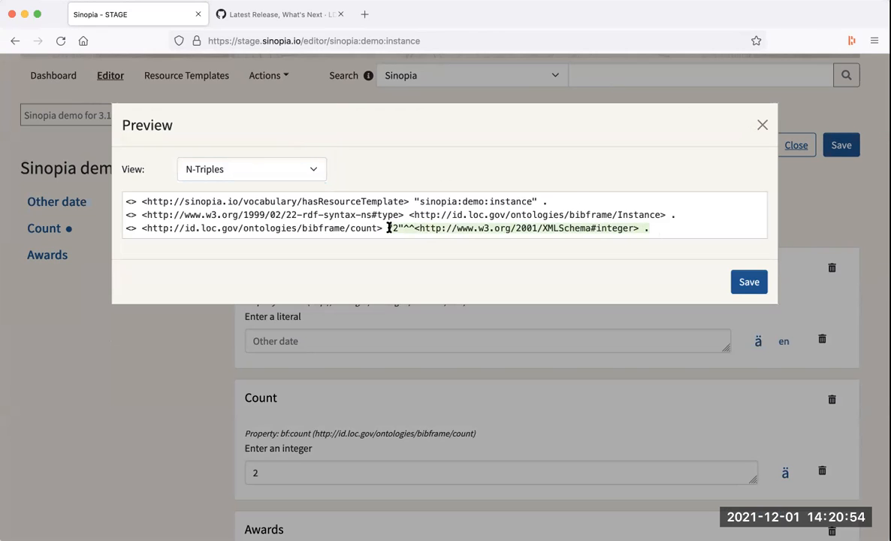
drag(388, 228, 385, 228)
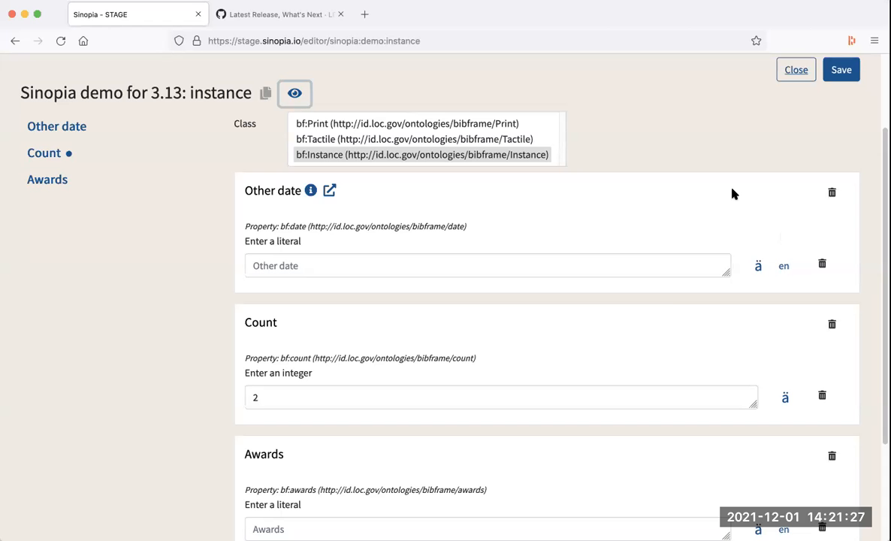
- Highlight the "Enter an integer" instruction under Count in the new resource
scroll(670, 298, down, 1)
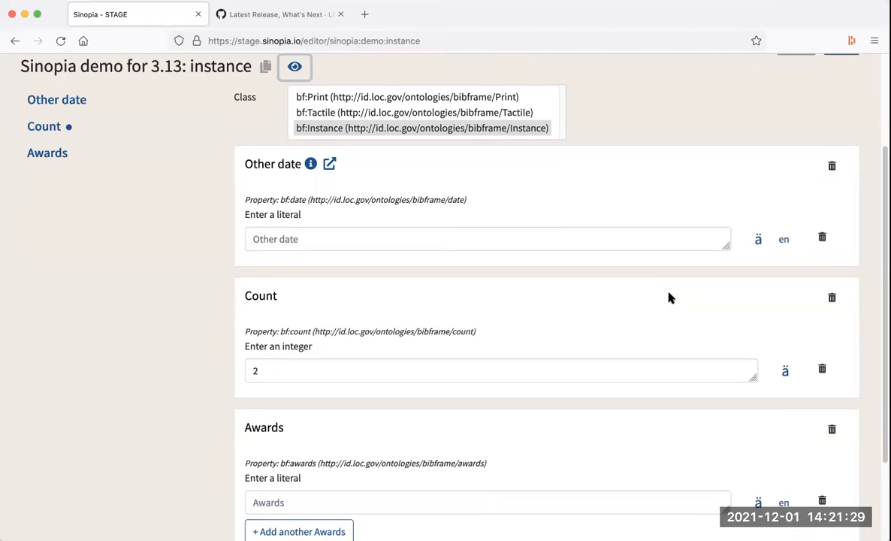
click(247, 346)
drag(247, 349, 321, 355)
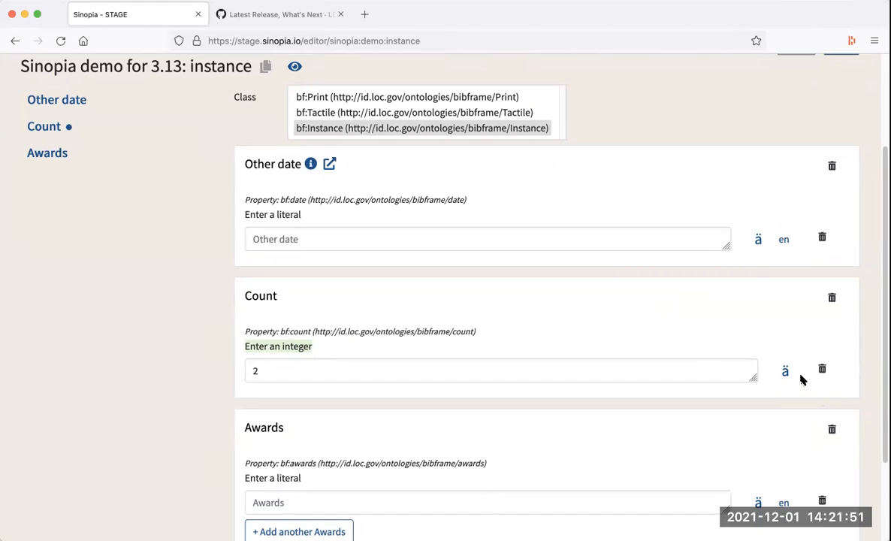
- Return to the "Sinopia demo for 3.13: instance" template and add Literal attributes to its Awards property template
scroll(183, 139, up, 3)
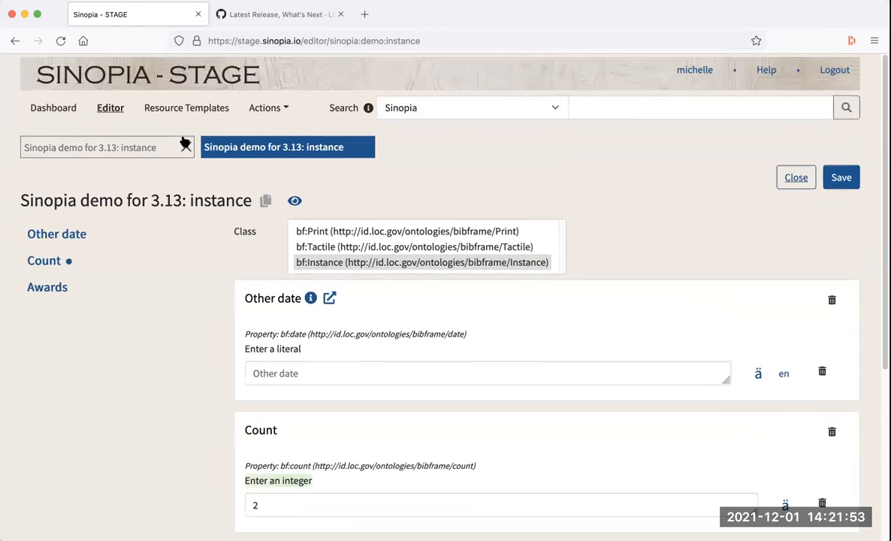
click(87, 145)
scroll(496, 257, down, 3)
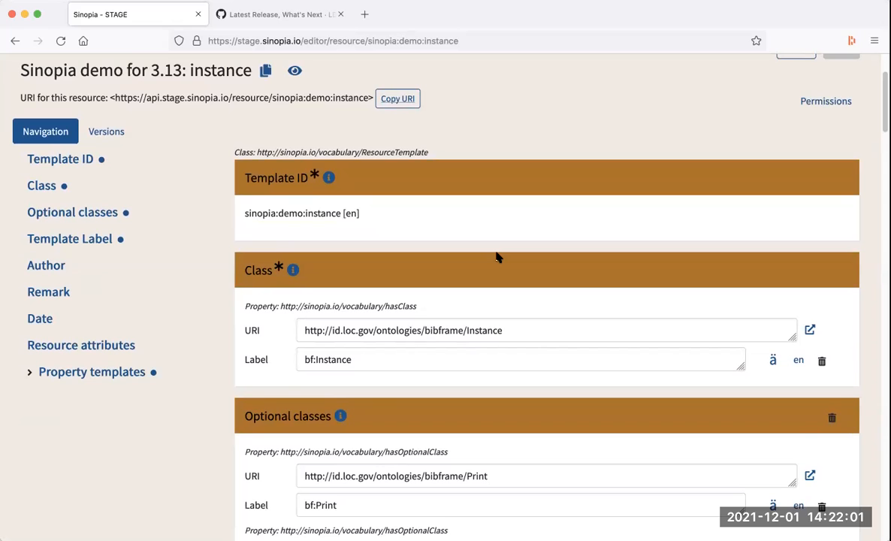
scroll(628, 259, down, 2)
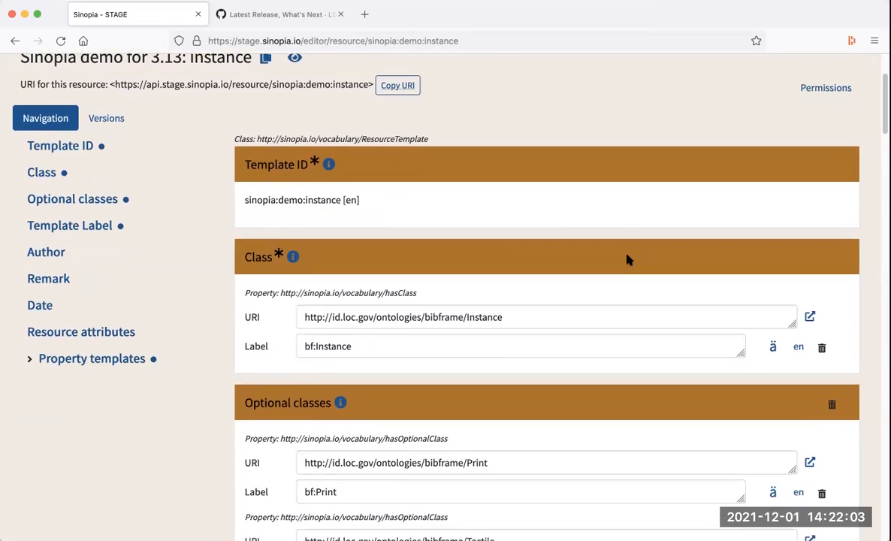
scroll(628, 259, down, 15)
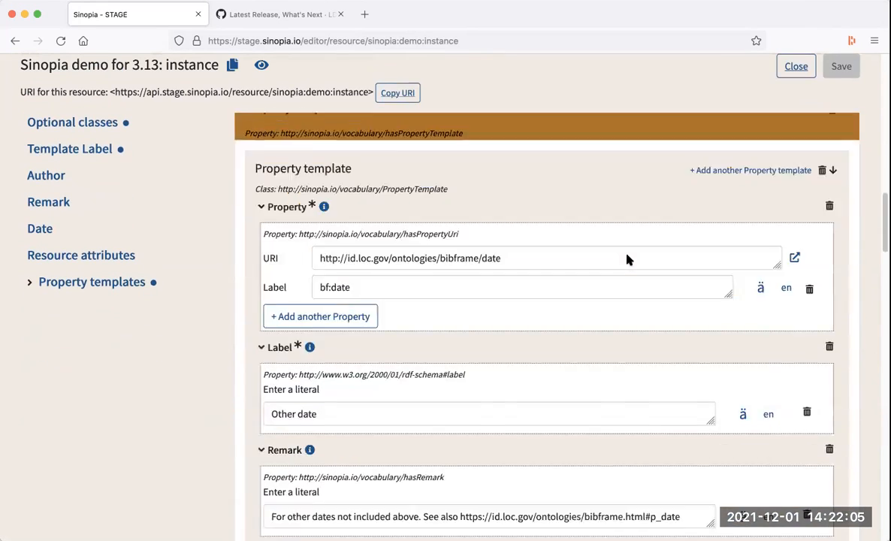
scroll(629, 259, down, 14)
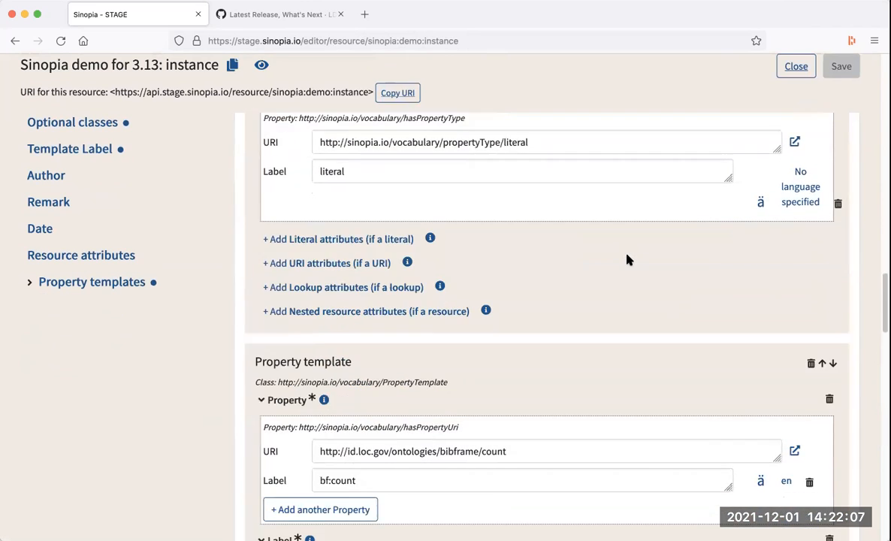
scroll(628, 259, down, 5)
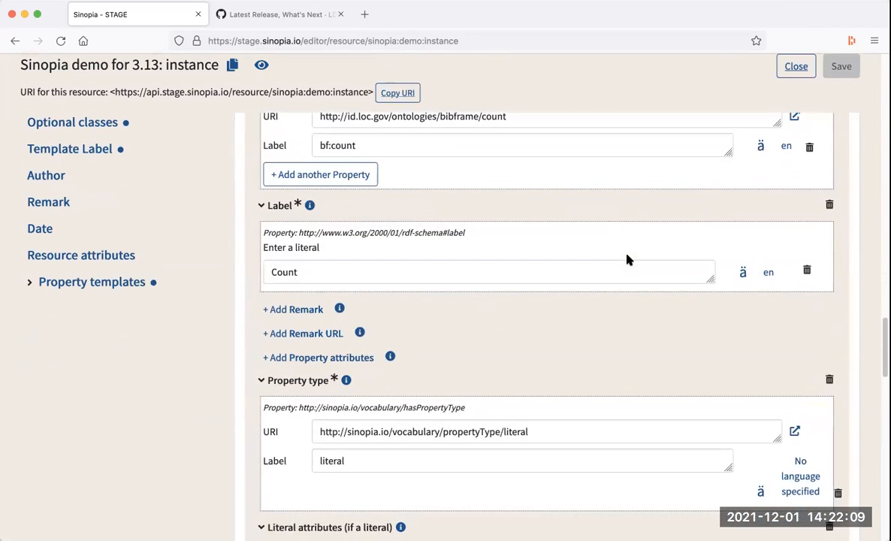
scroll(628, 259, down, 2)
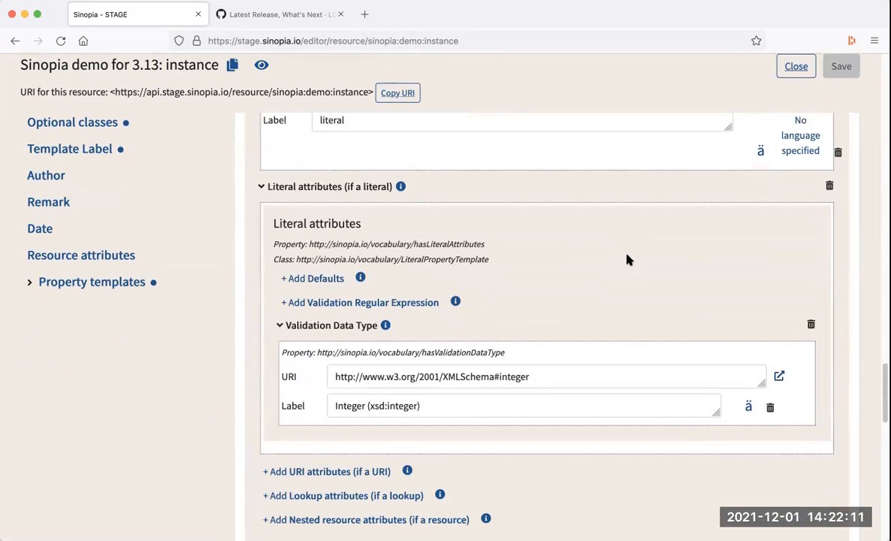
scroll(629, 259, down, 4)
scroll(628, 259, down, 4)
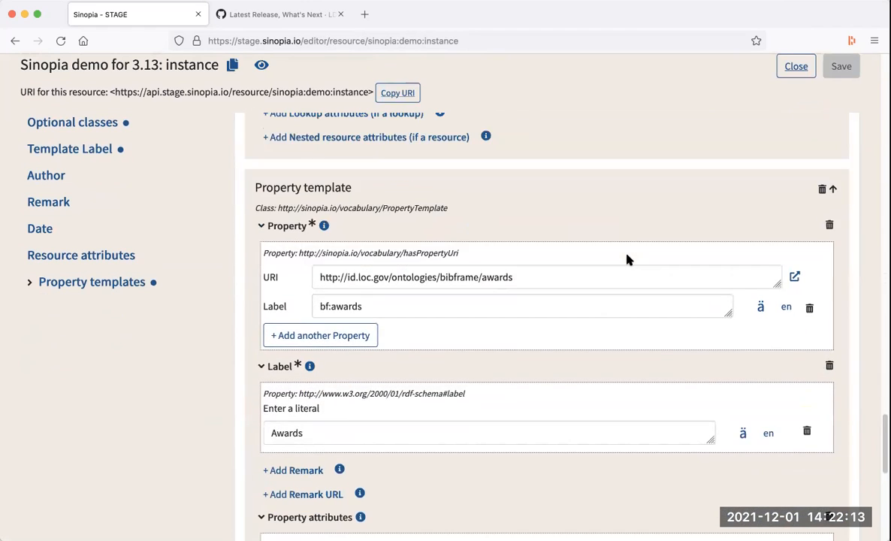
scroll(628, 259, down, 4)
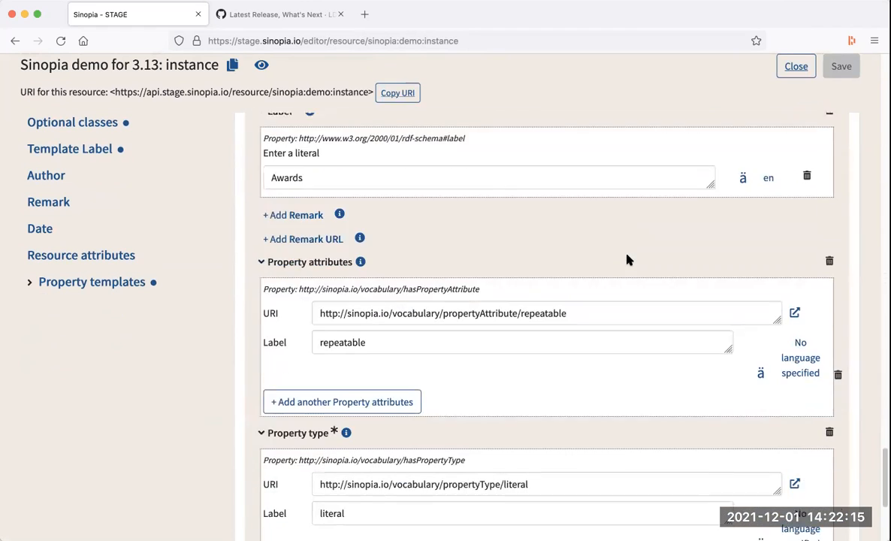
scroll(628, 260, down, 1)
scroll(628, 260, down, 1)
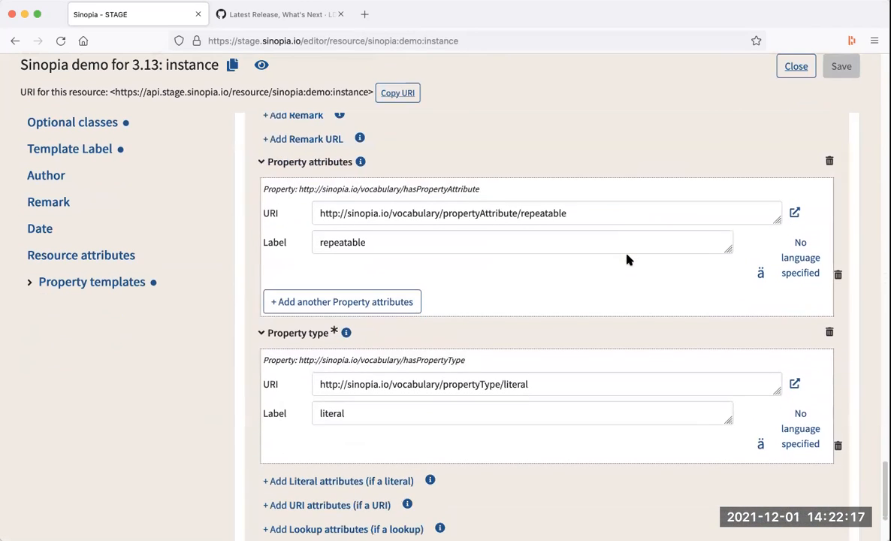
scroll(628, 259, down, 3)
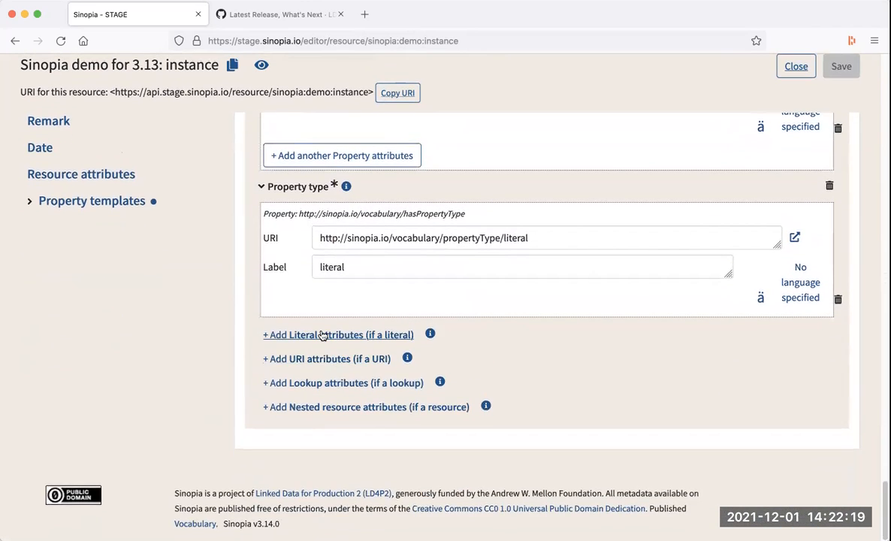
click(322, 335)
scroll(375, 330, down, 3)
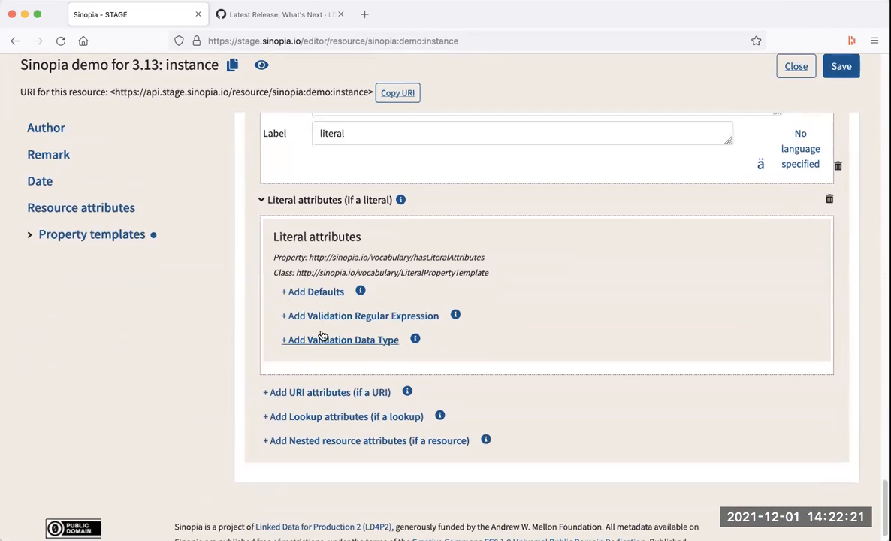
- Add "language suppressed" as another property attribute of the Awards property template
scroll(410, 351, up, 5)
scroll(410, 351, up, 10)
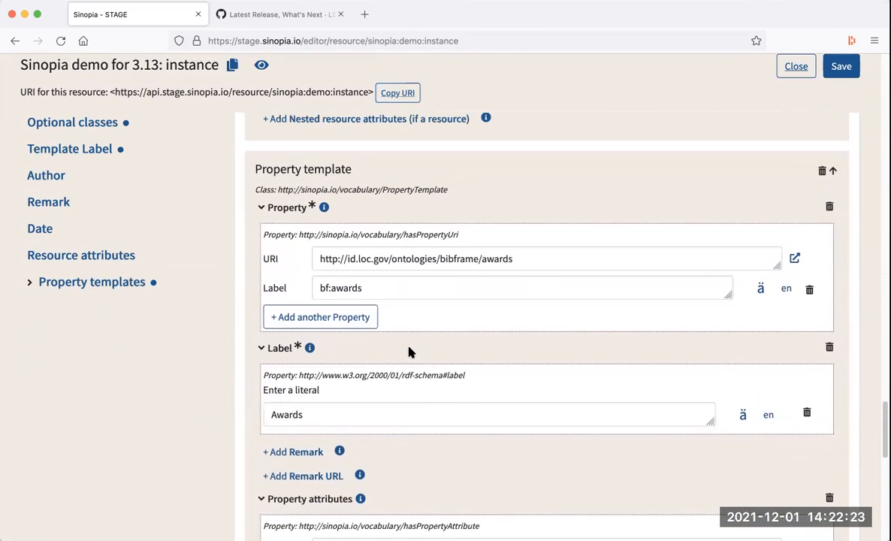
scroll(366, 339, down, 5)
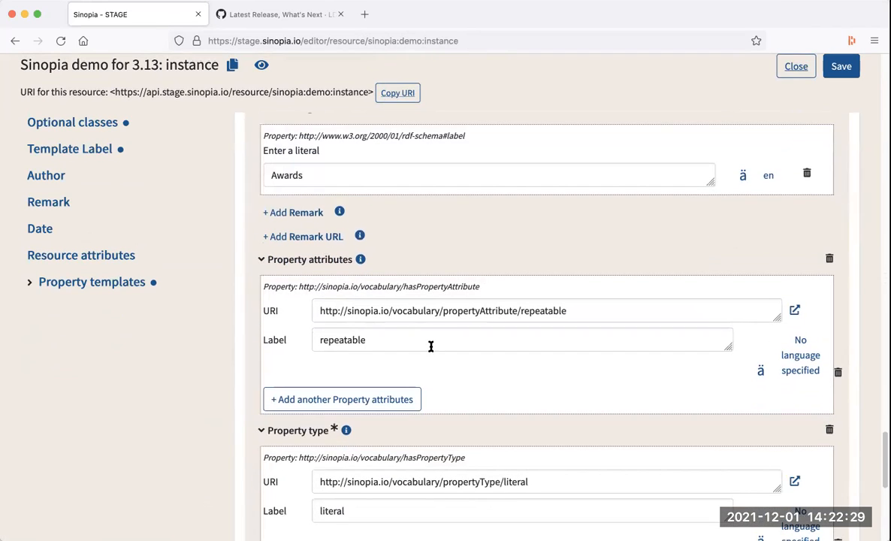
scroll(430, 345, down, 2)
click(364, 305)
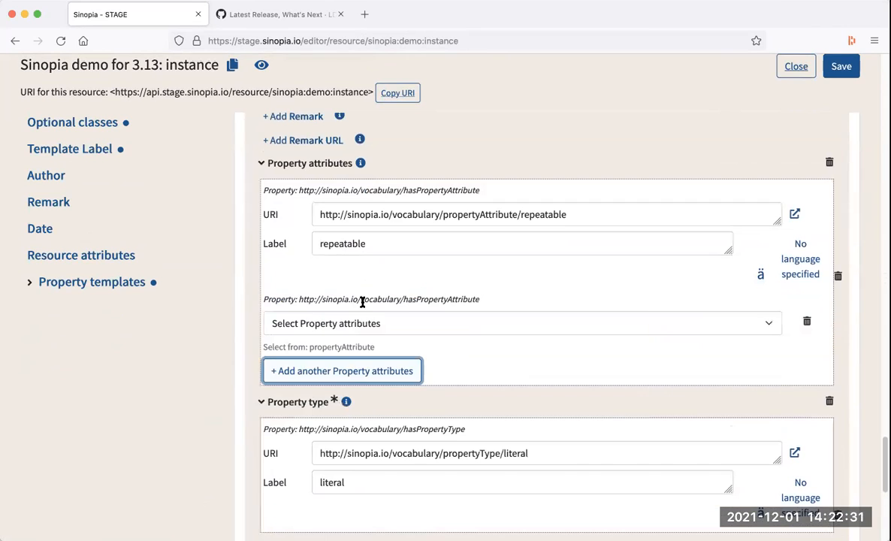
click(379, 321)
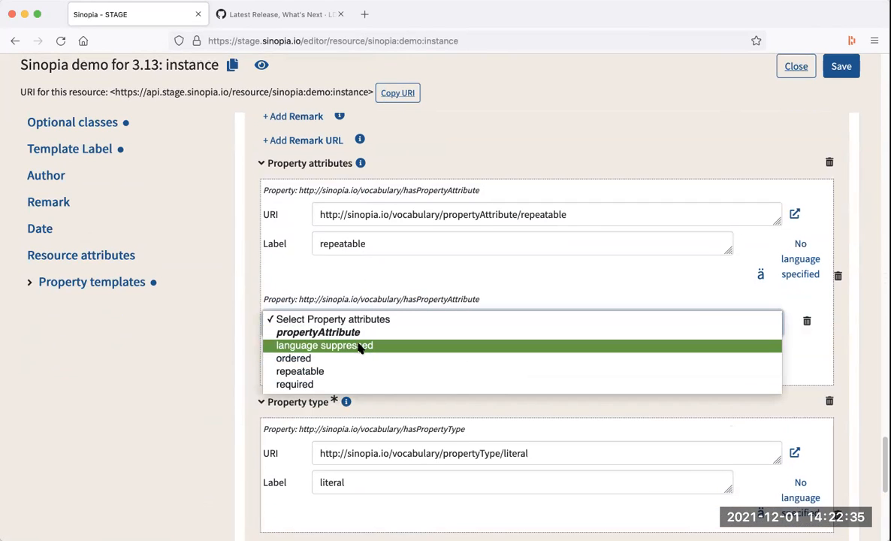
click(359, 346)
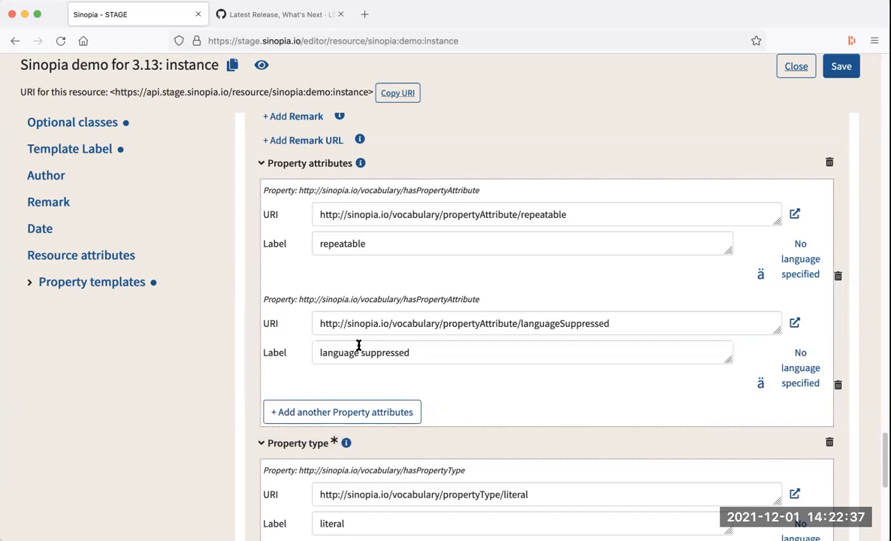
scroll(359, 347, down, 2)
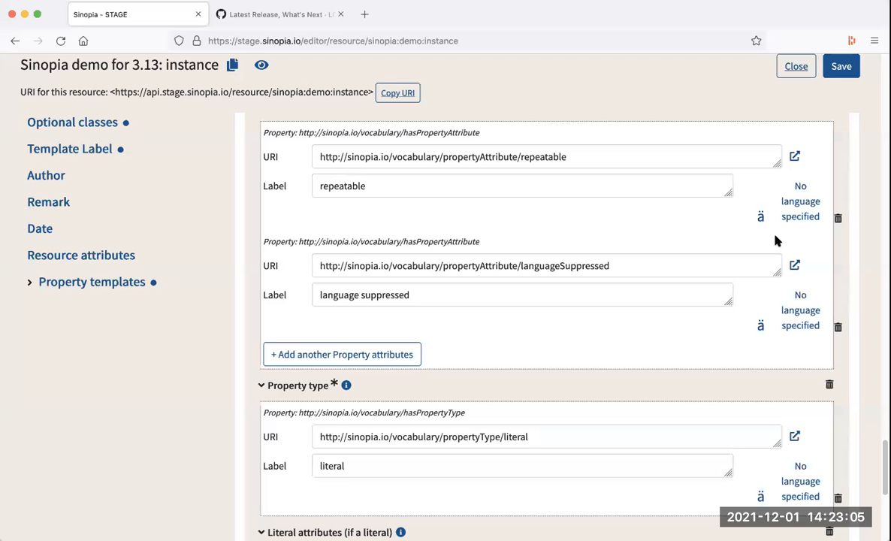
- Highlight the page address of the open instance template to examine its URL
scroll(502, 215, up, 20)
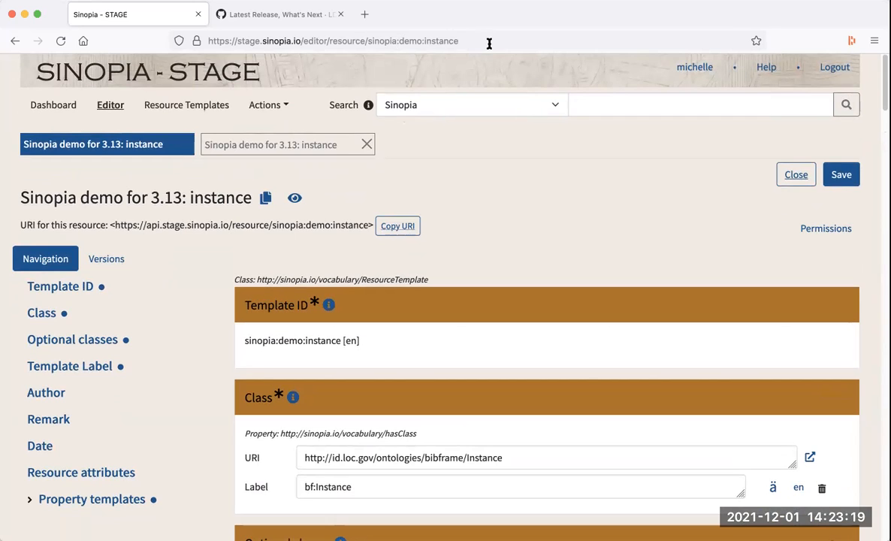
click(454, 42)
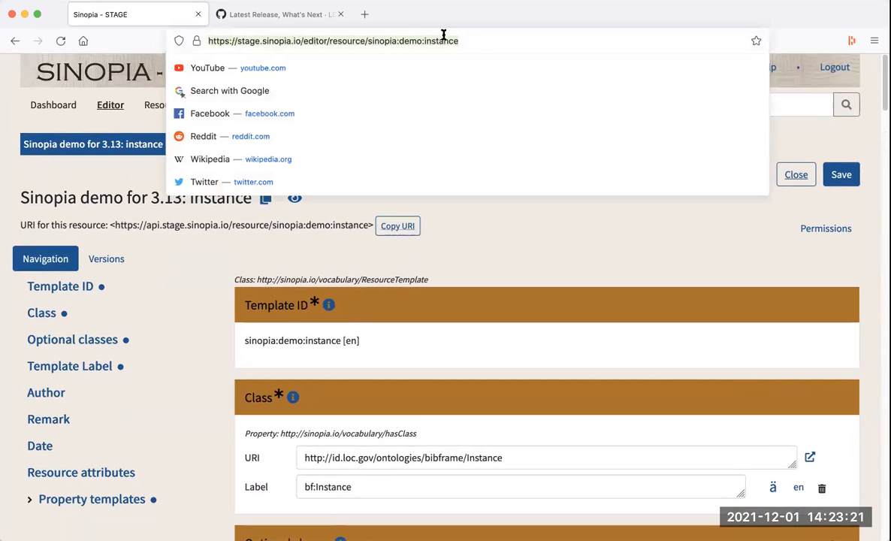
click(487, 238)
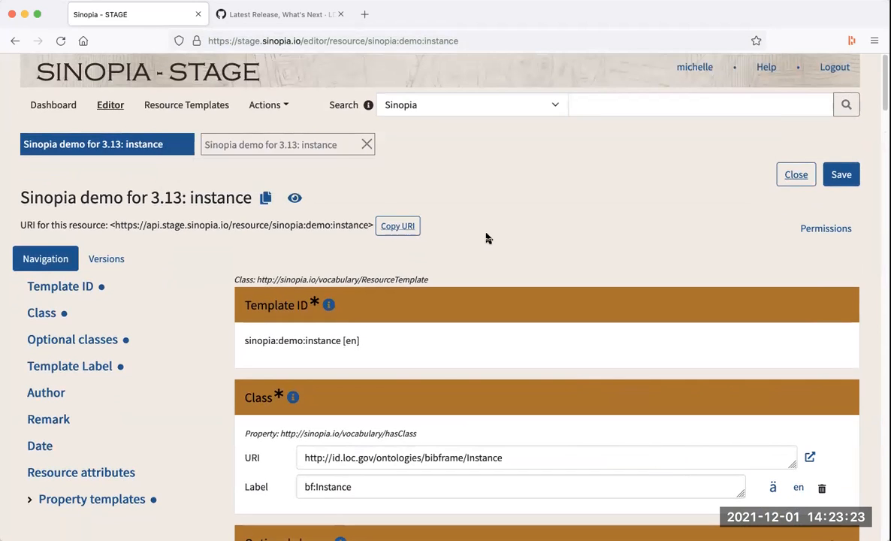
- Search Sinopia for "*" and open the resource "The Rocks were there.: straight science answers for bent creationist questions" for editing
click(616, 110)
text(*)
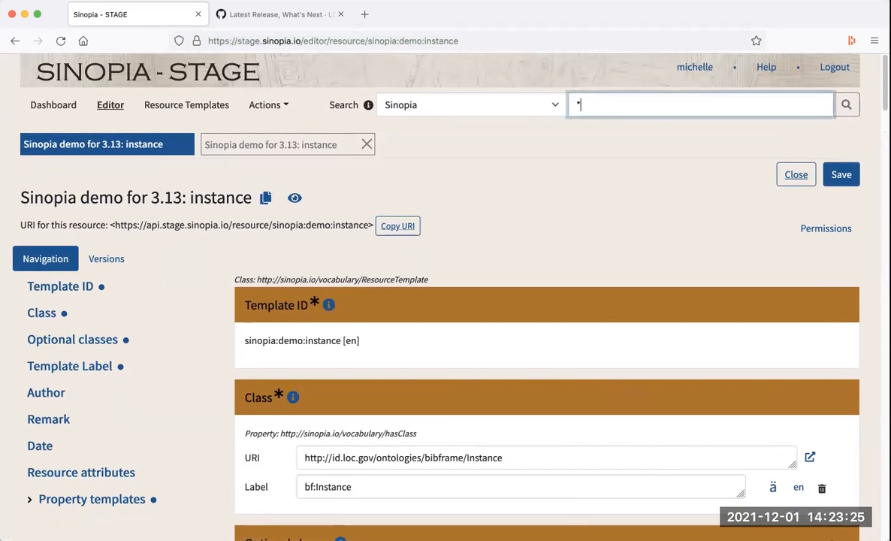
key(Return)
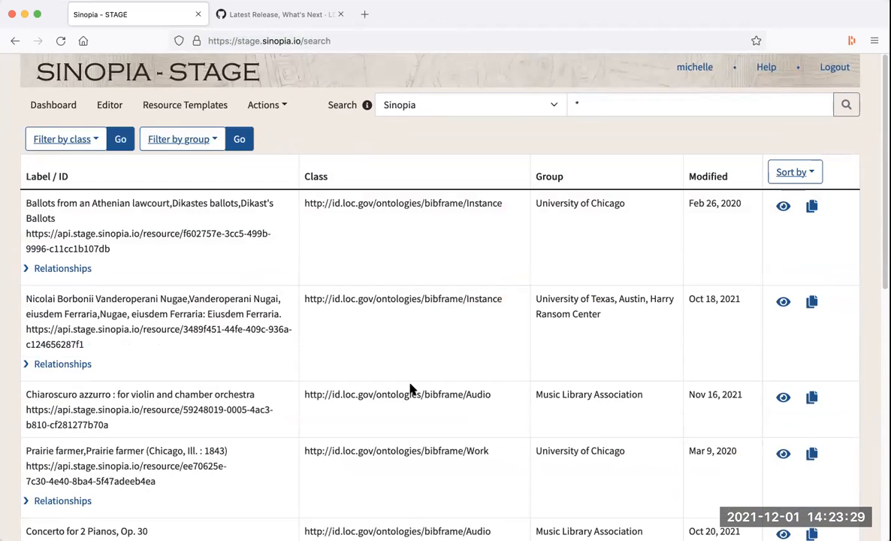
scroll(411, 388, down, 6)
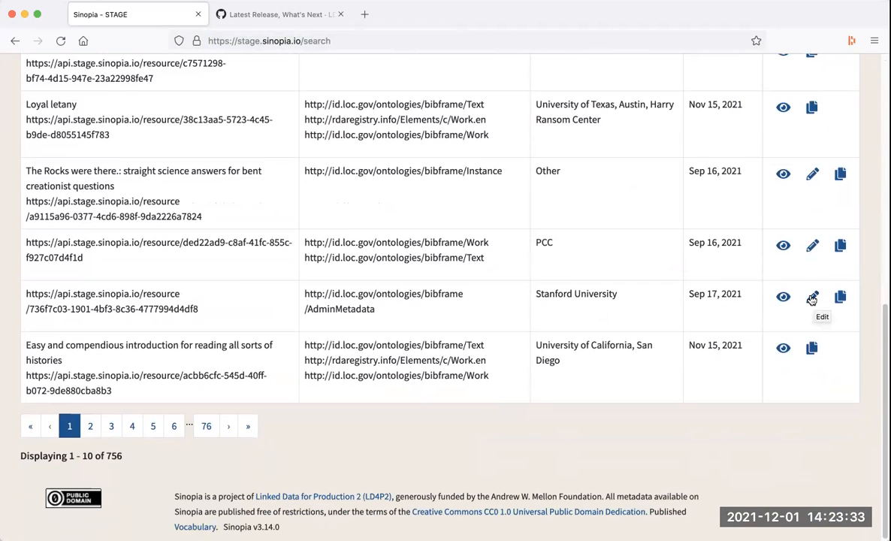
click(813, 174)
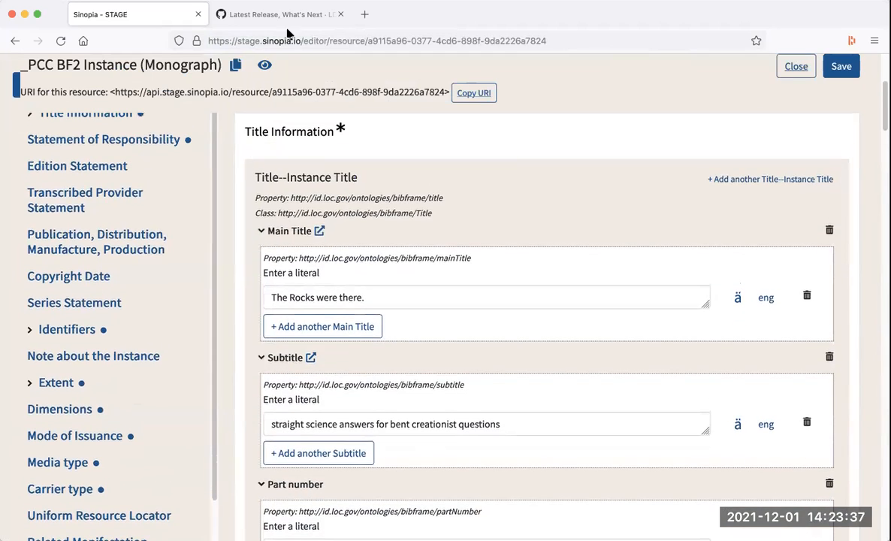
- Highlight the page address of the open _PCC BF2 Instance (Monograph) resource and compare it with the resource's URI
click(327, 44)
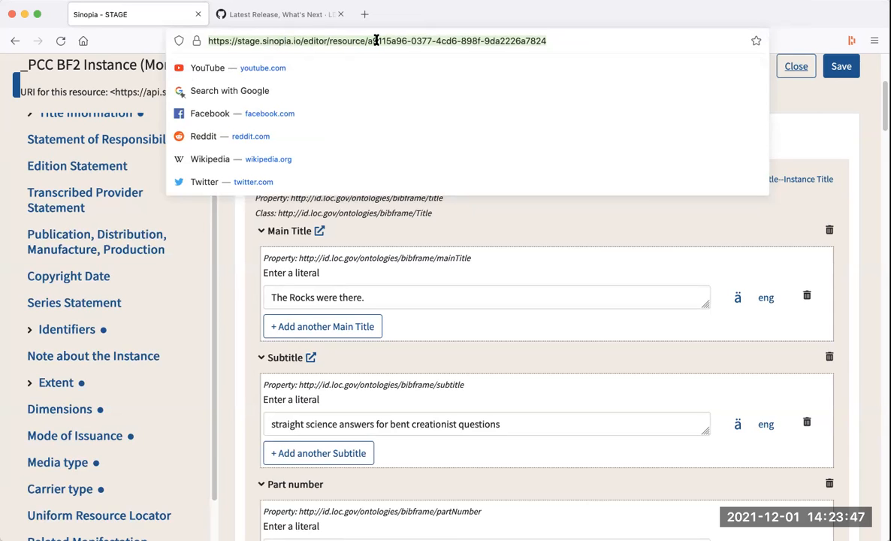
scroll(238, 322, up, 5)
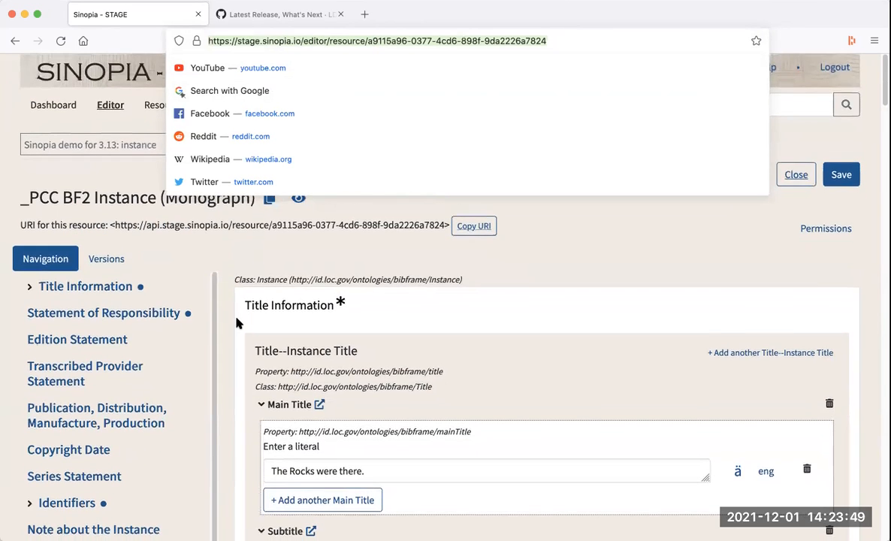
click(555, 36)
click(586, 237)
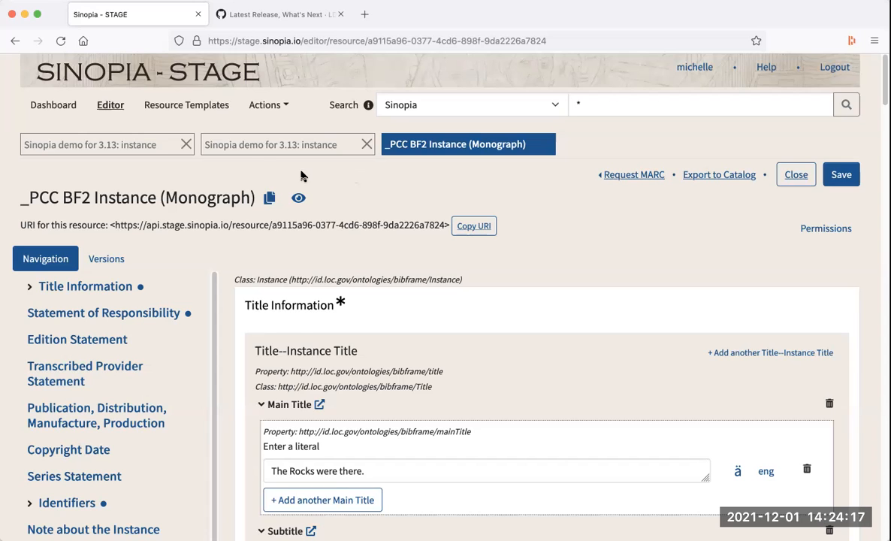
- Switch to the new resource based on the Sinopia demo for 3.13 template and highlight its page address to examine it
click(252, 147)
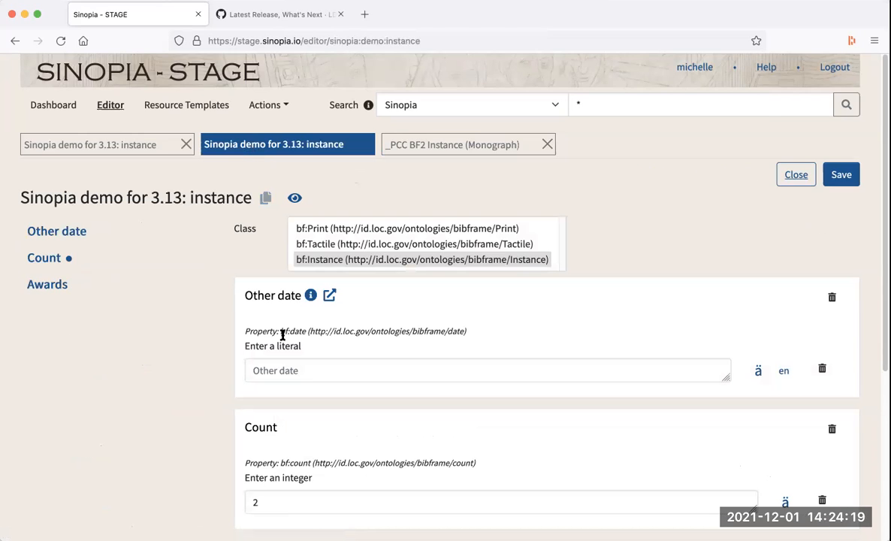
click(326, 39)
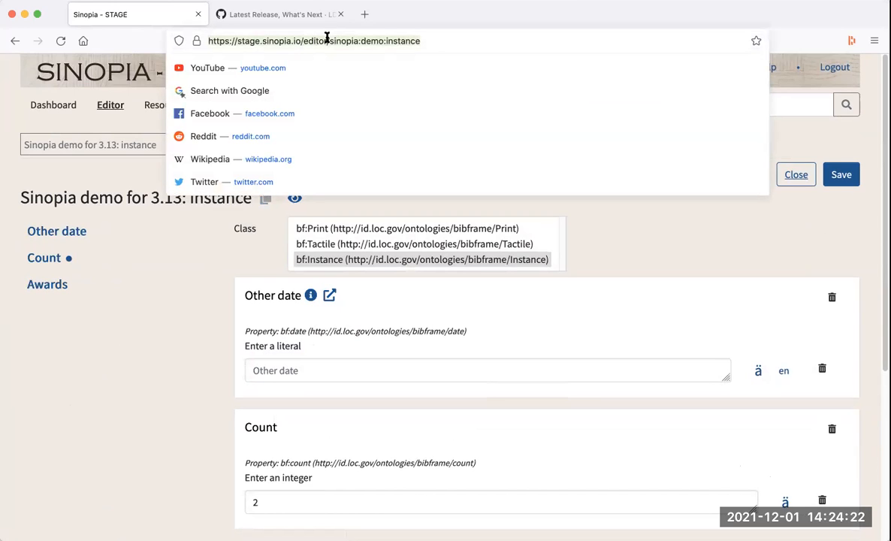
click(181, 326)
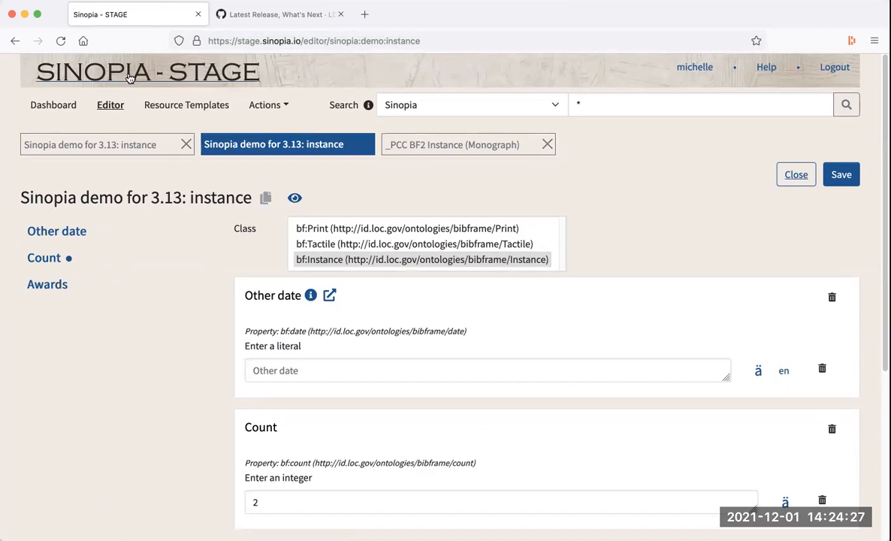
- Return to the open _PCC BF2 Instance (Monograph) resource and copy its page address
click(446, 146)
click(405, 40)
key(super+c)
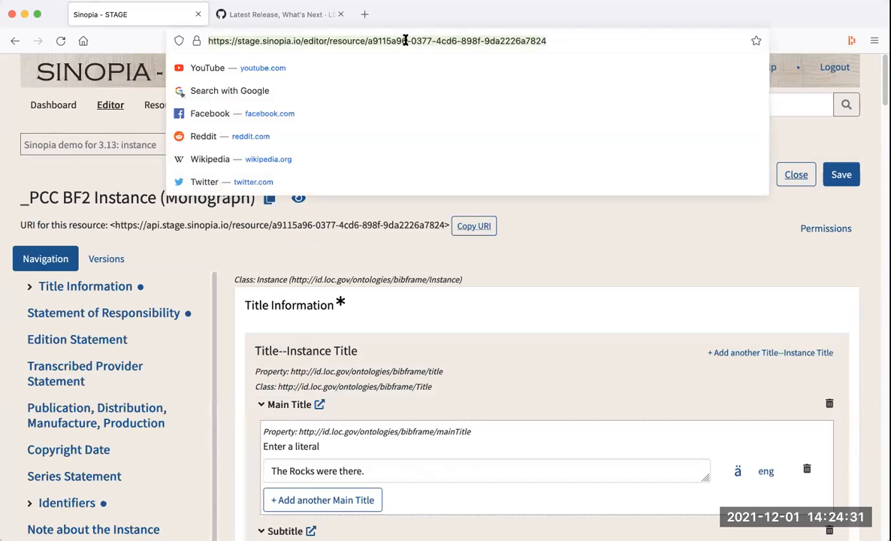
click(414, 274)
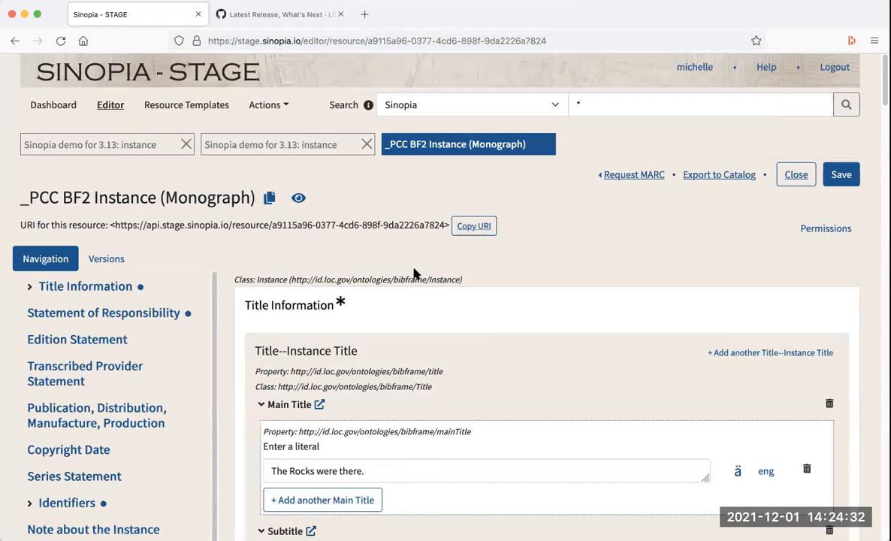
- Switch through the open demo template, the demo instance and the _PCC BF2 Instance (Monograph) to compare their page addresses
click(112, 145)
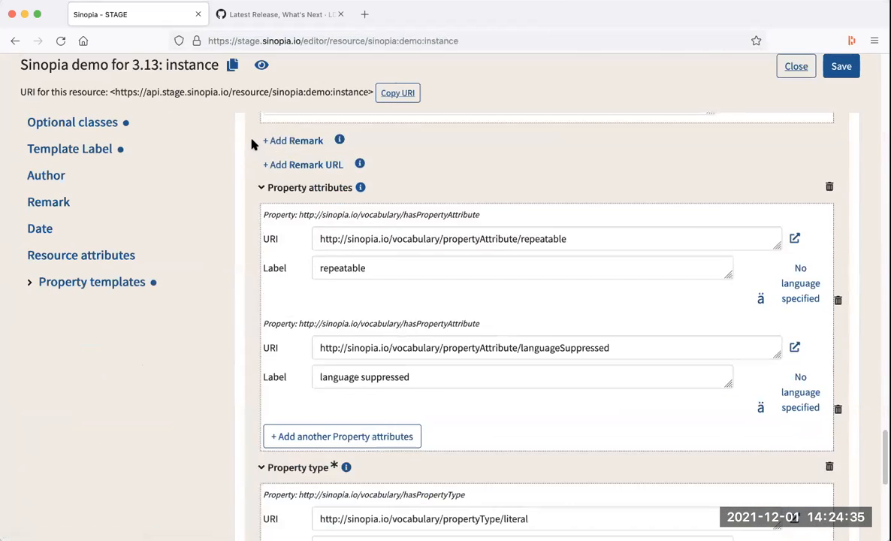
scroll(66, 274, up, 20)
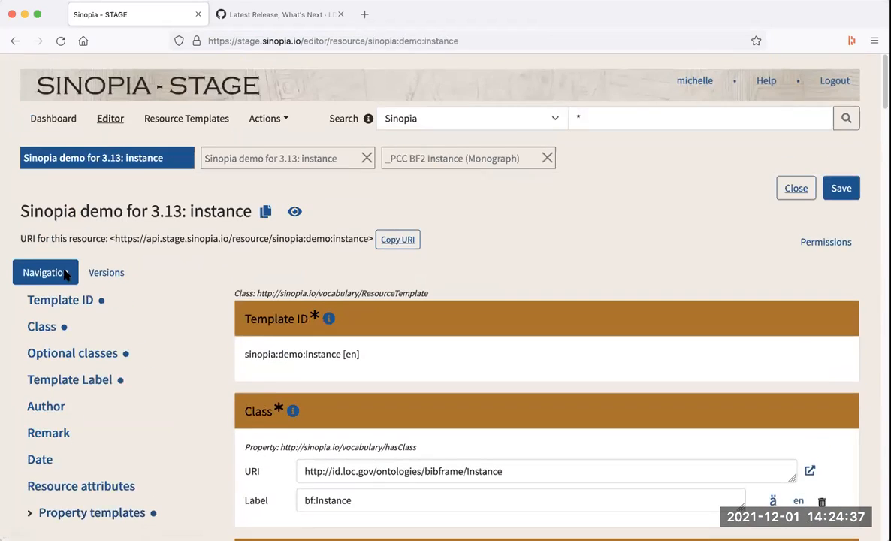
click(276, 149)
click(408, 141)
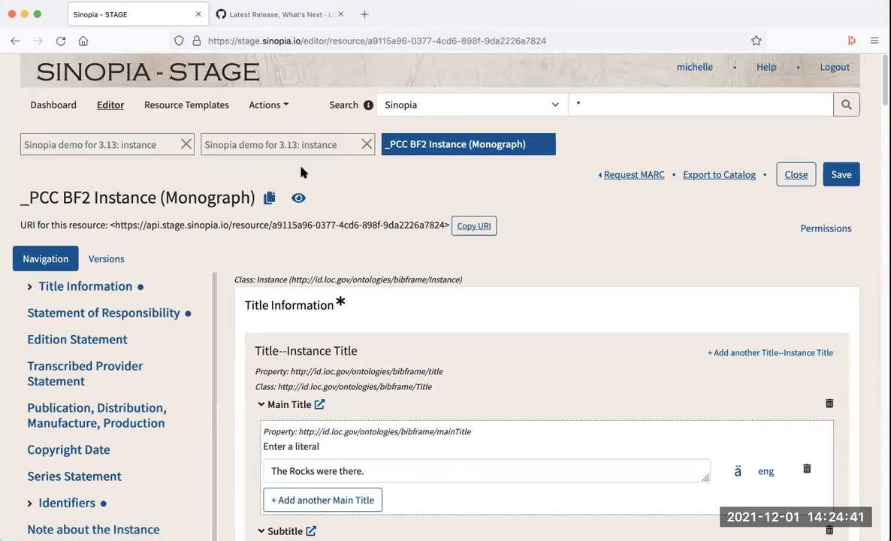
- Load the _PCC BF2 Instance (Monograph) resource directly from its copied page address, and test going back and forward in the browser history
click(412, 43)
key(super+v)
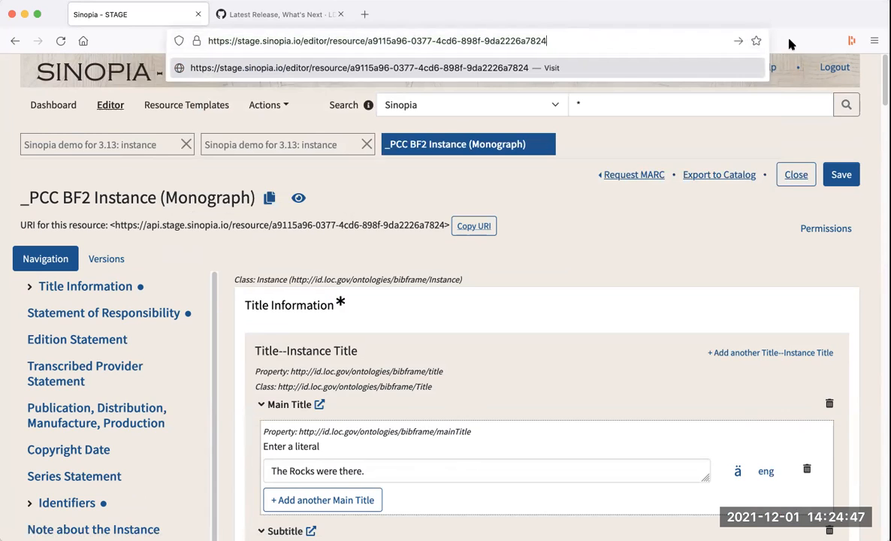
key(Escape)
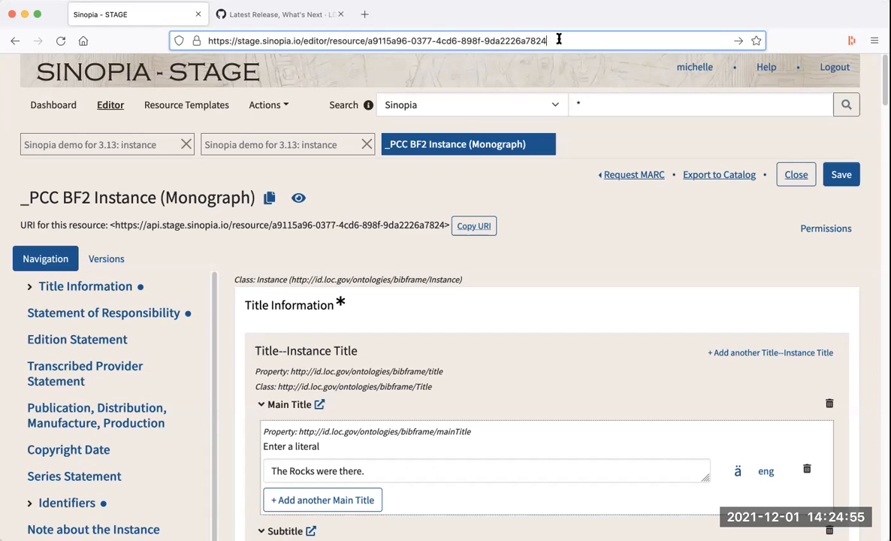
key(Return)
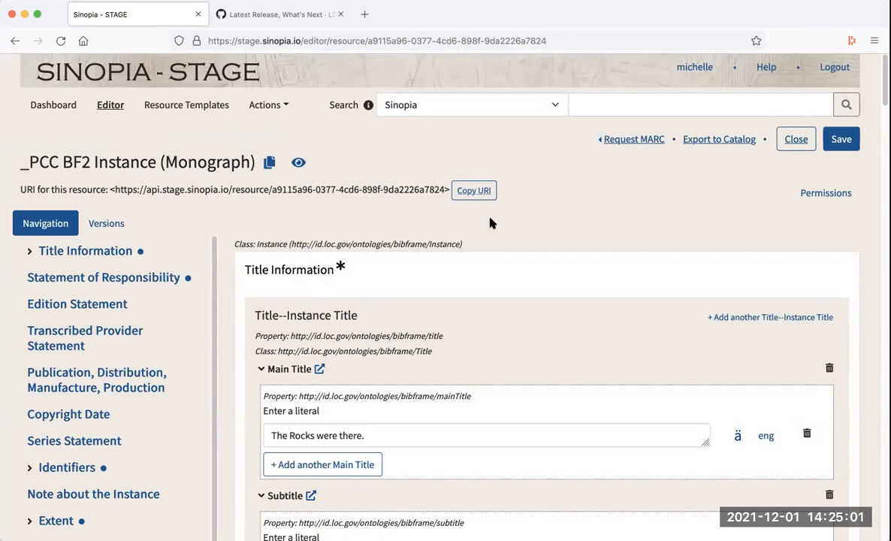
click(15, 40)
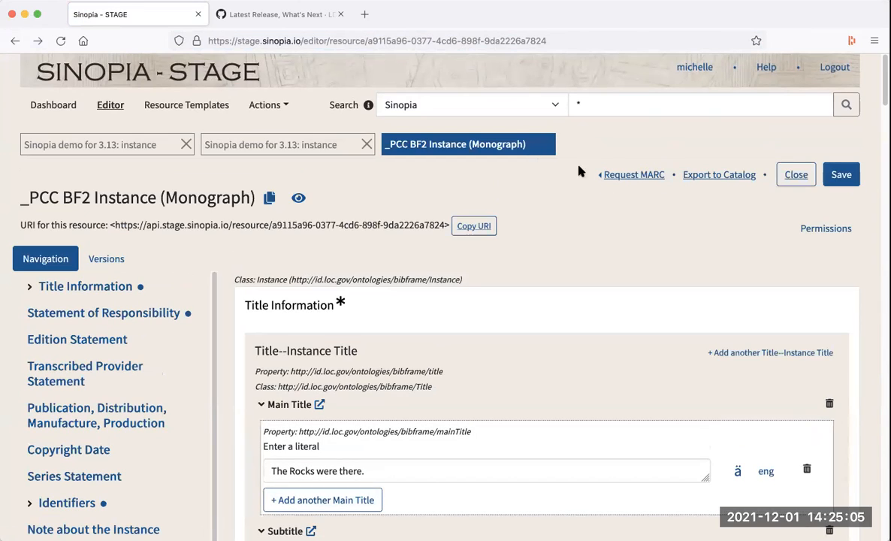
click(37, 41)
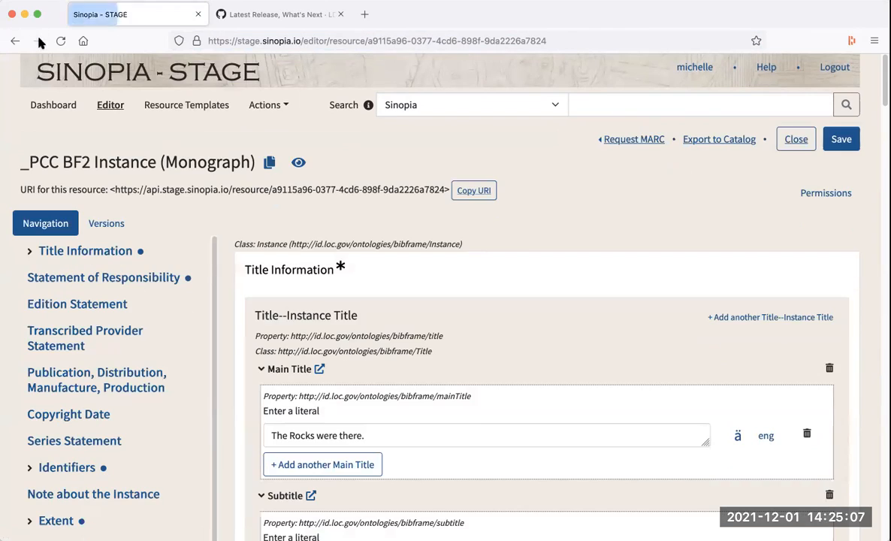